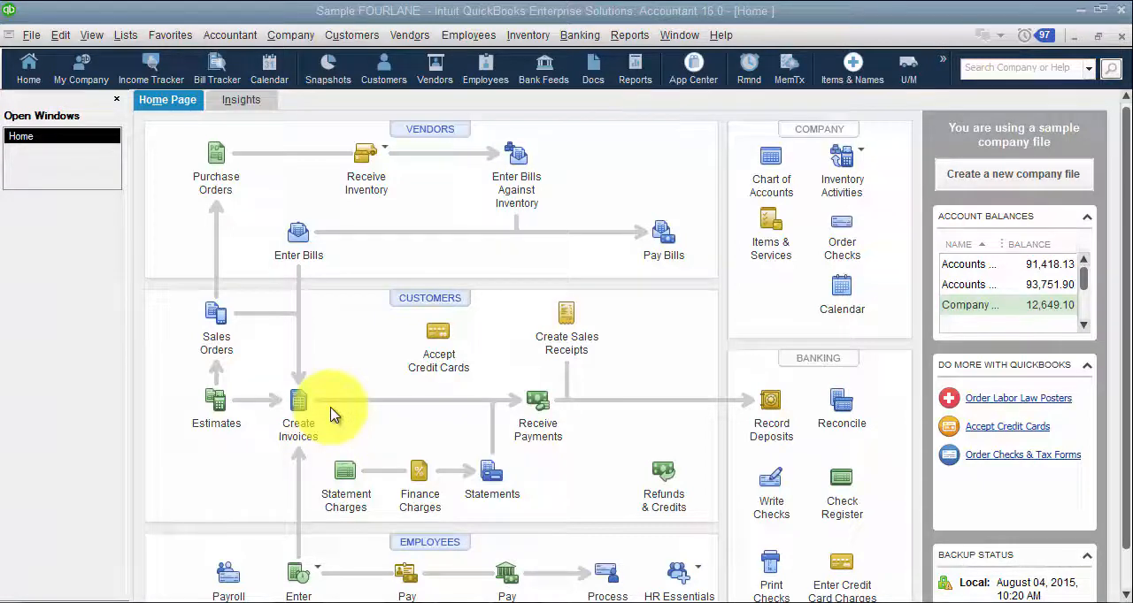
Step: Turn on account numbers in the company-wide accounting preferences and open the chart of accounts
click(60, 35)
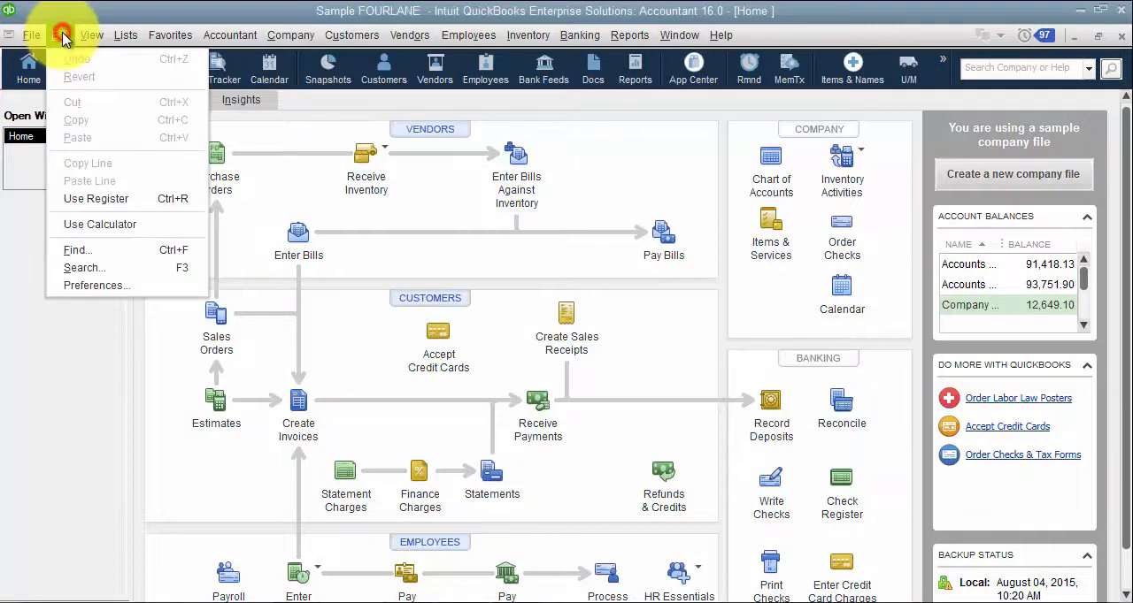
click(93, 286)
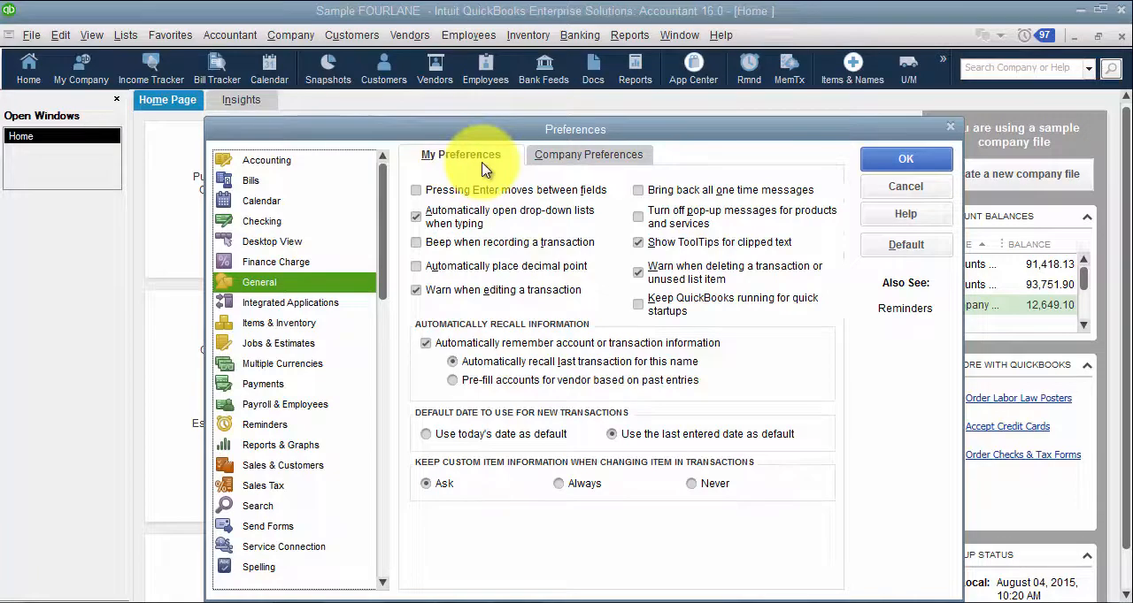
click(304, 162)
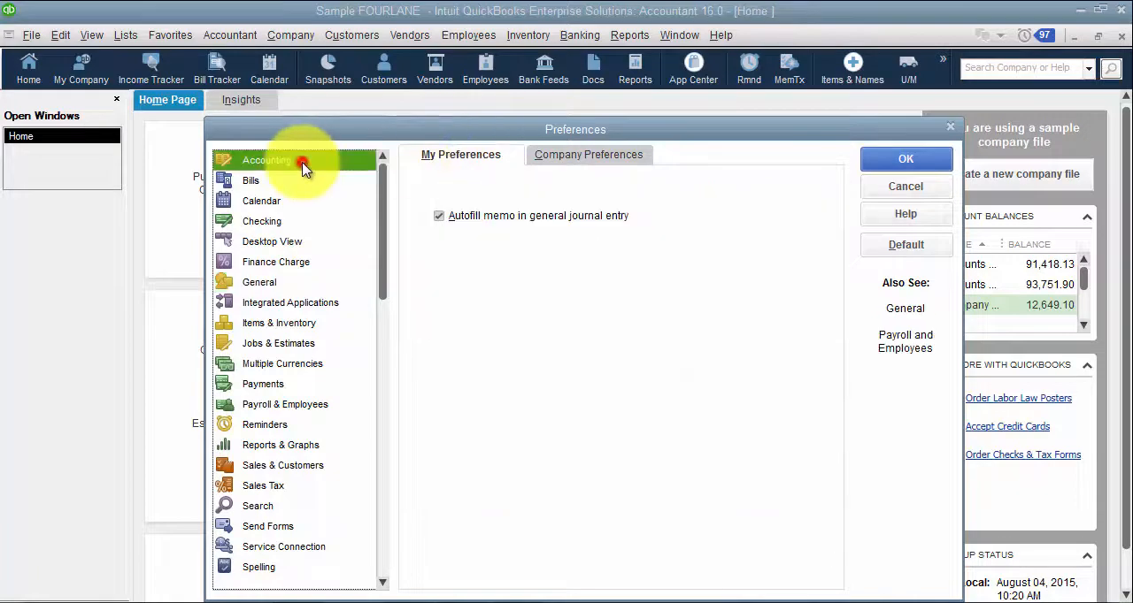
click(576, 157)
drag(551, 131, 540, 71)
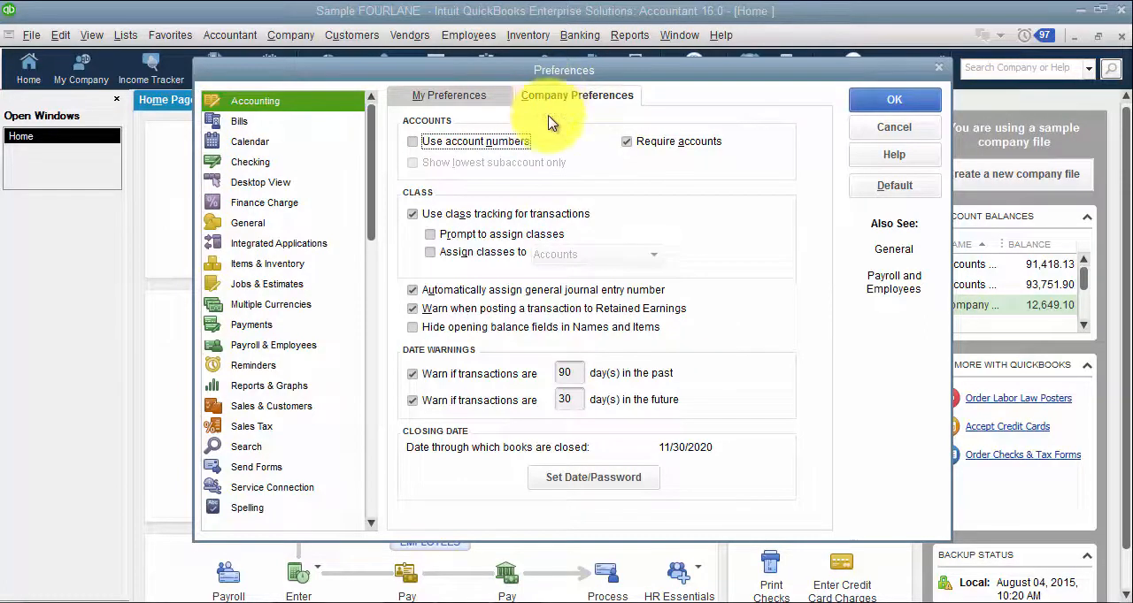
click(483, 142)
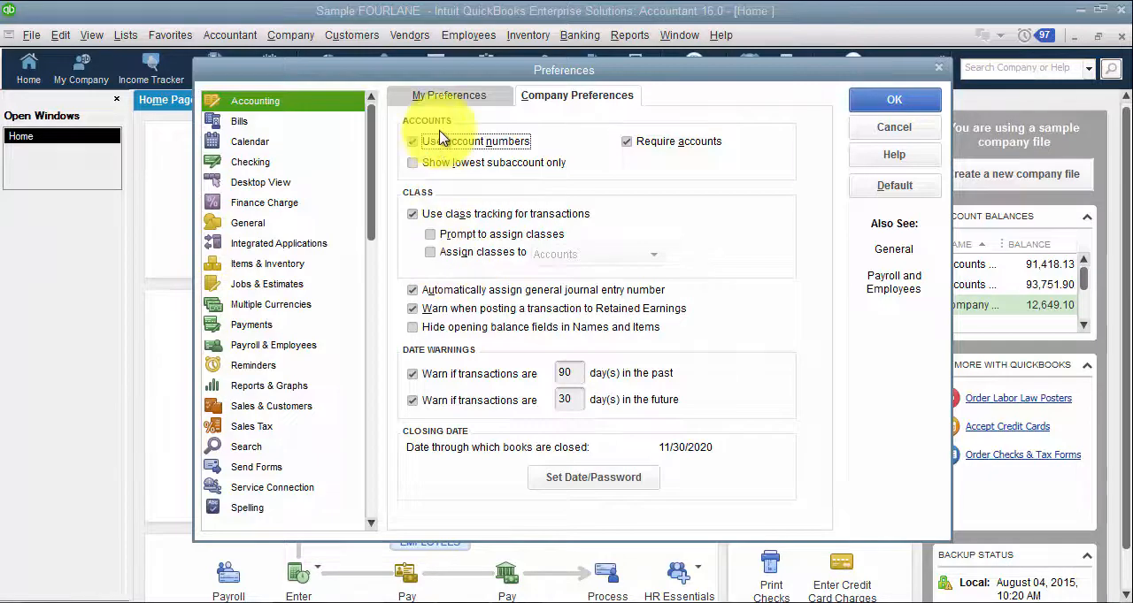
click(925, 104)
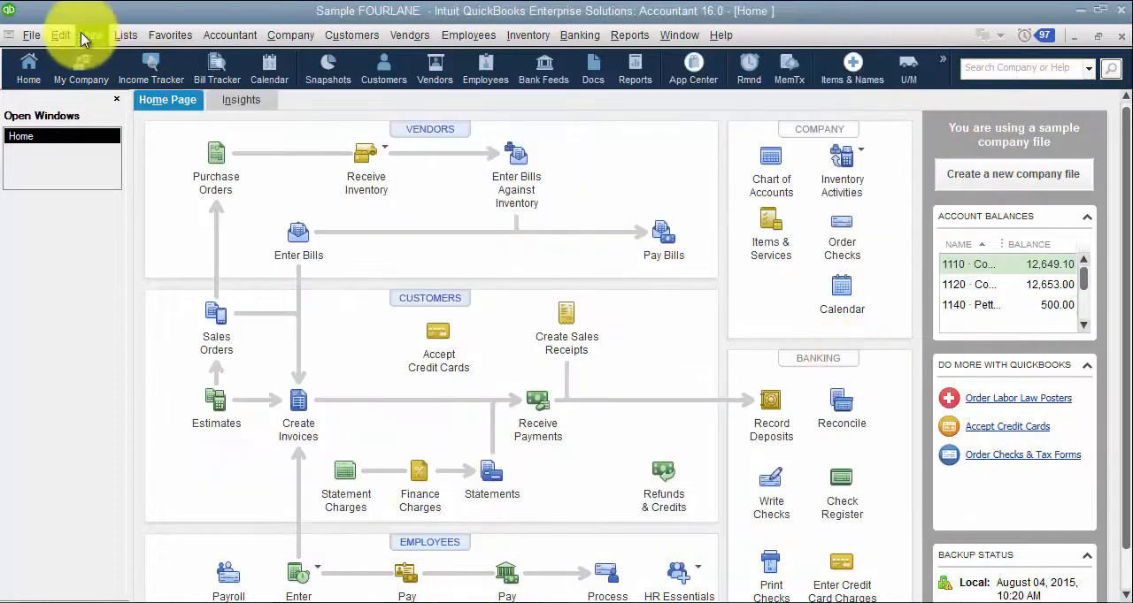
click(115, 37)
click(142, 59)
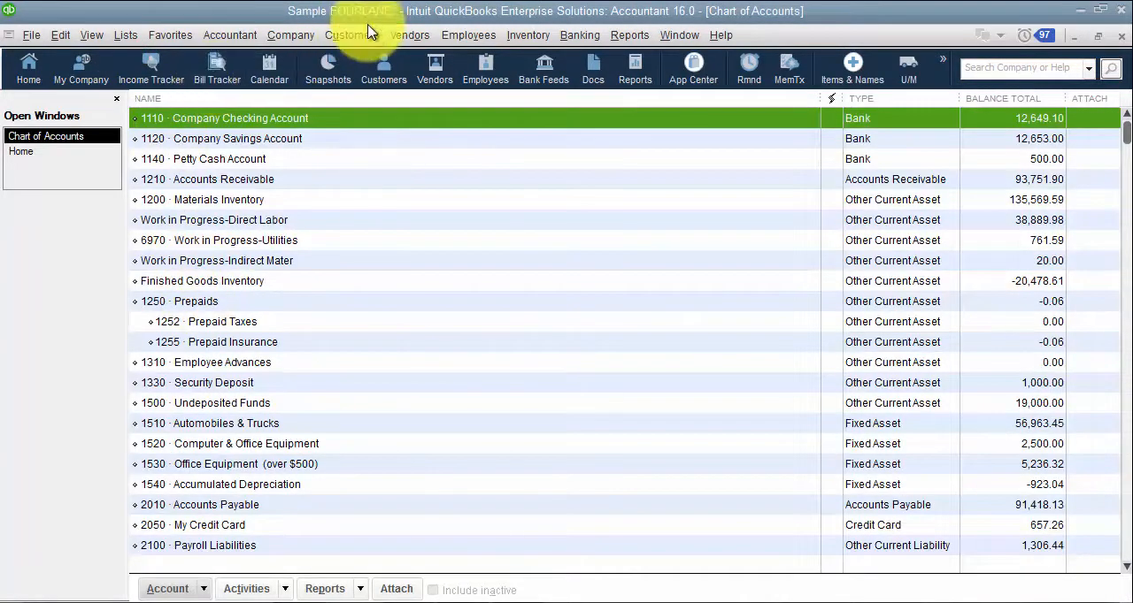
Step: Start a new bill, look up expense account 6295 Rent by its number on the first line, and close the bill unsaved
click(429, 34)
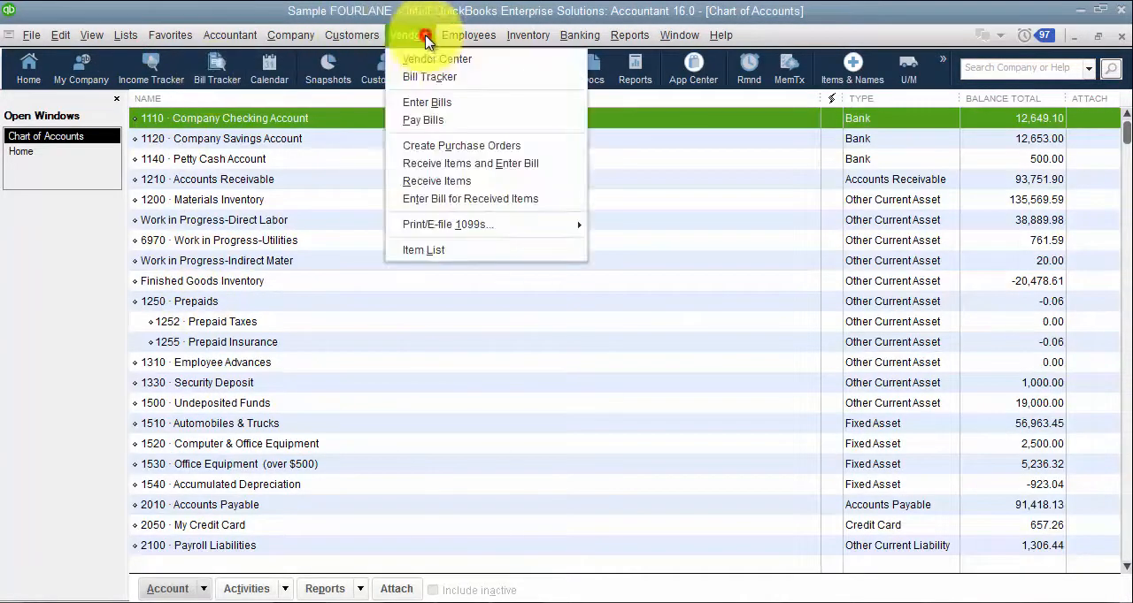
click(430, 104)
click(203, 476)
text(6295 · Re)
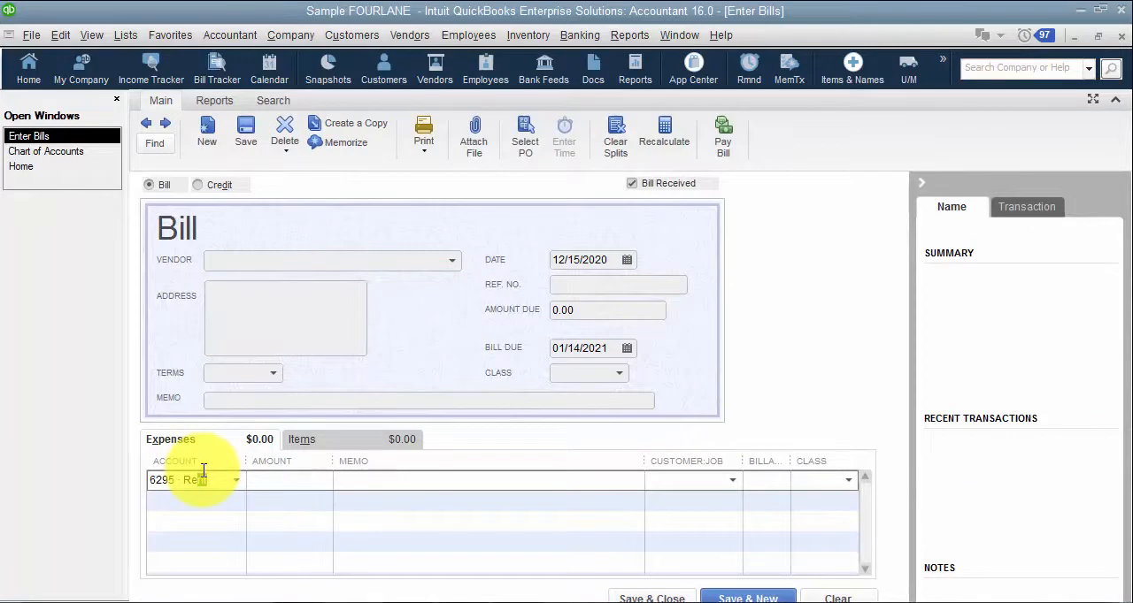
key(BackSpace)
key(BackSpace)
text(629)
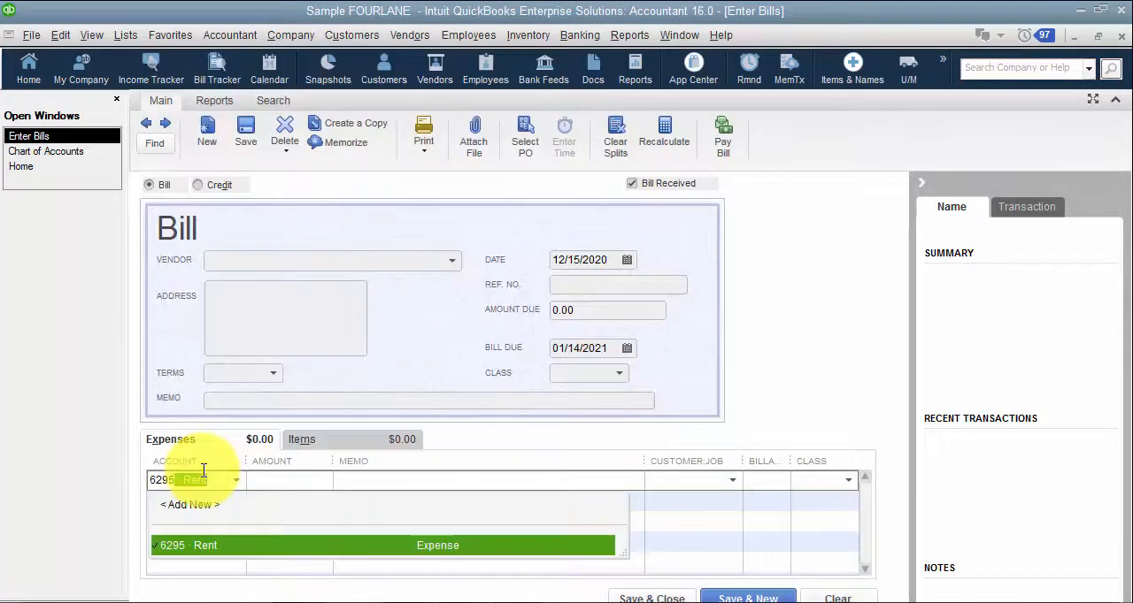
click(798, 316)
key(Escape)
click(564, 210)
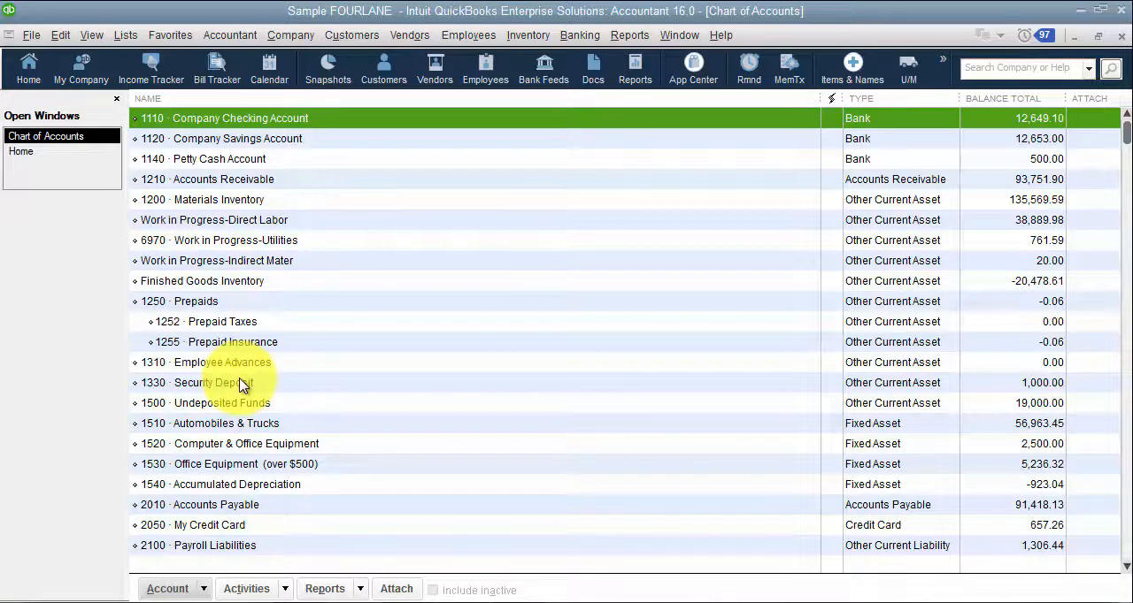
Step: Review the subaccount and class tracking options in the company-wide accounting preferences
click(59, 35)
click(120, 374)
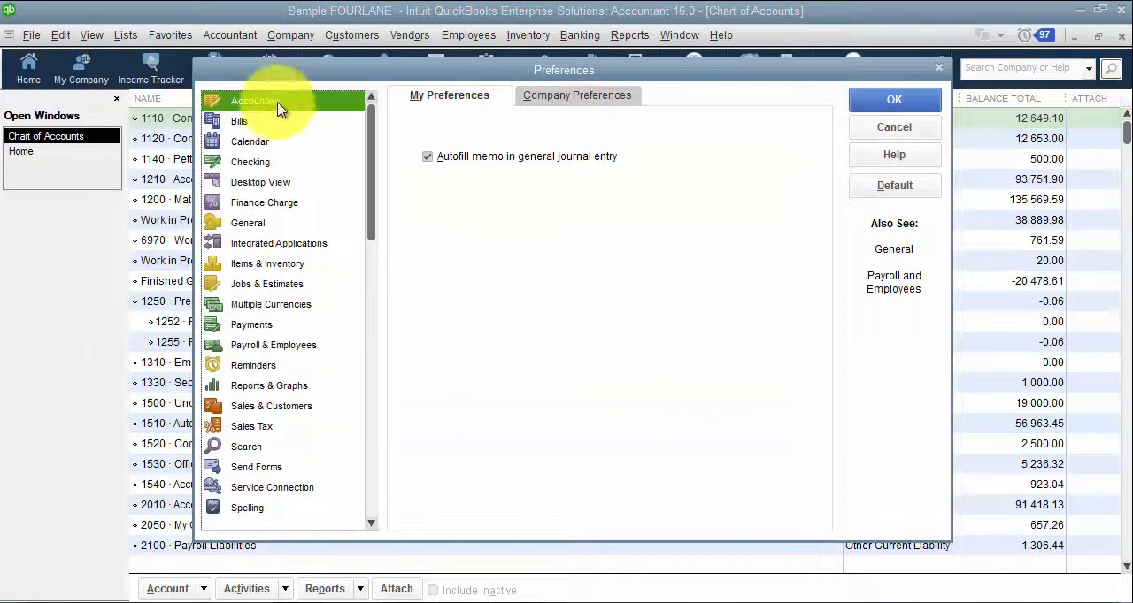
click(568, 99)
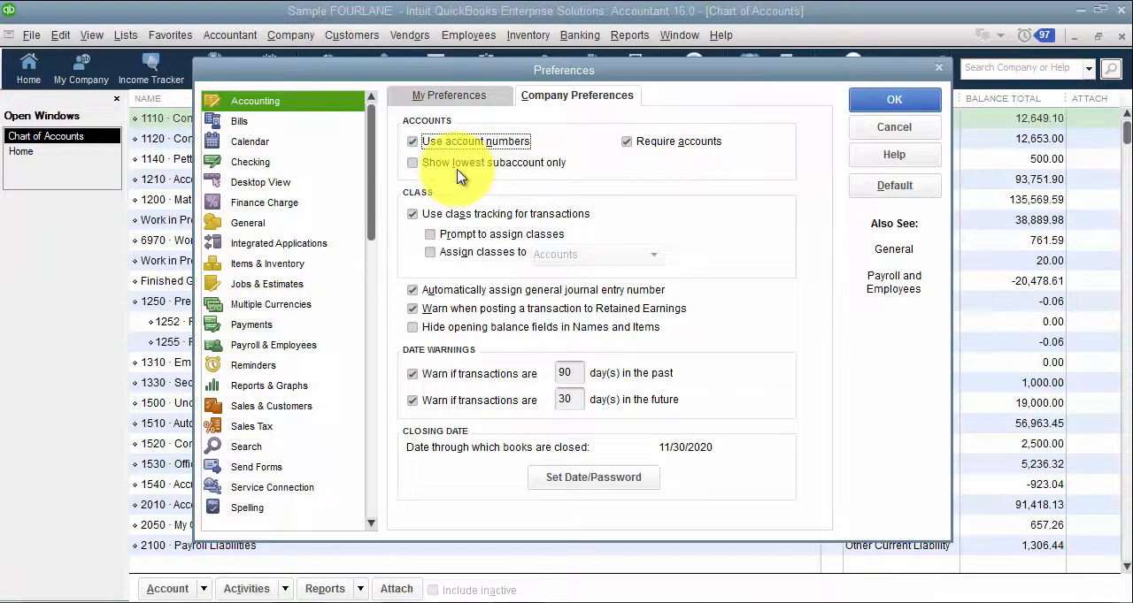
drag(373, 74, 508, 80)
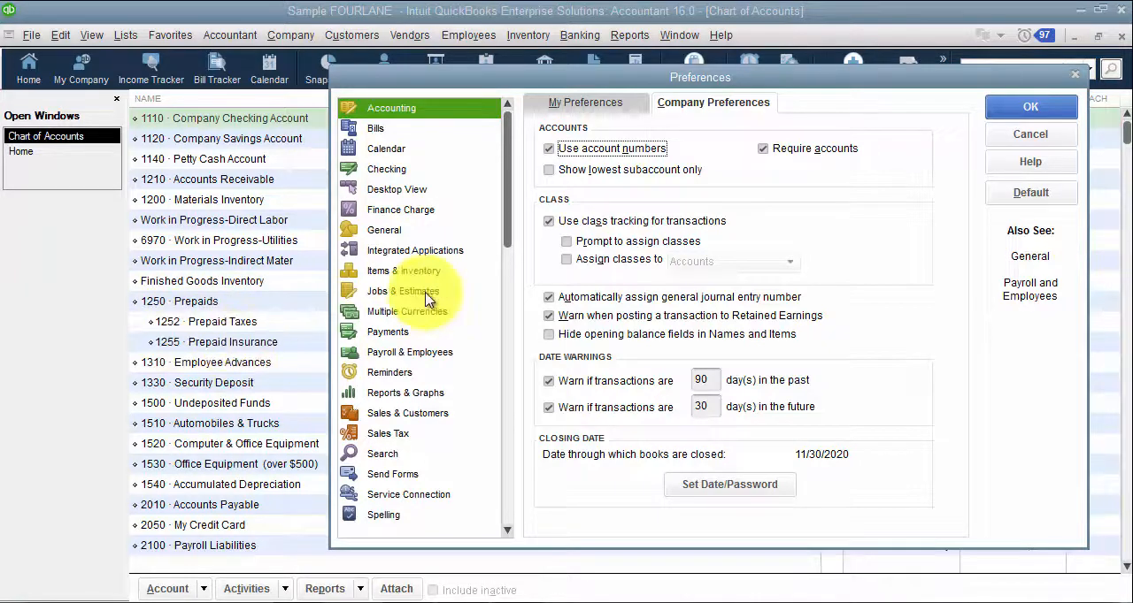
drag(688, 85, 502, 95)
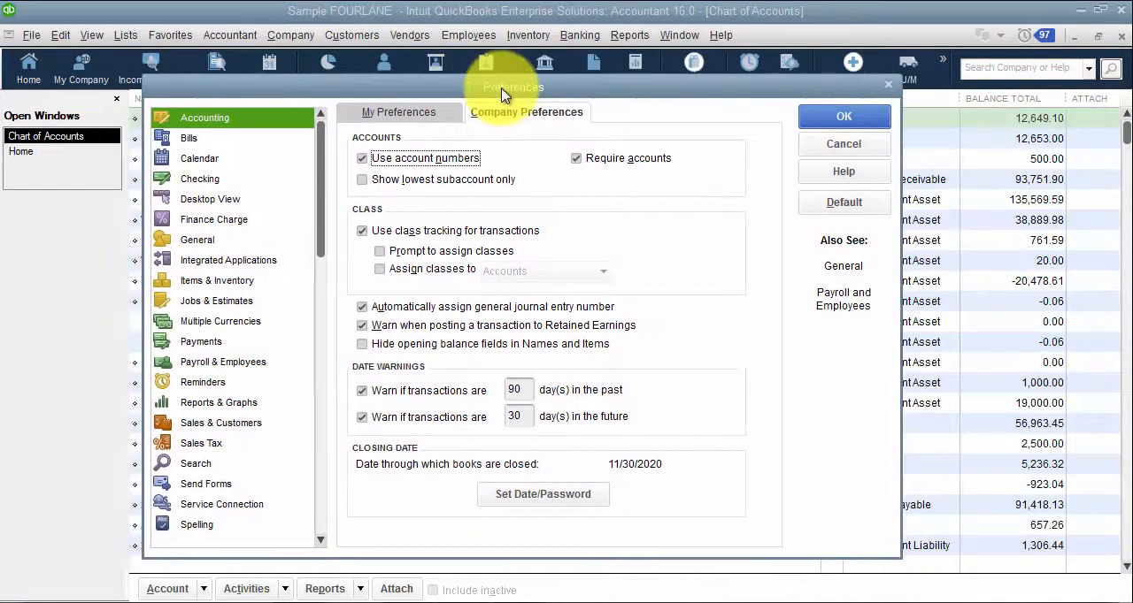
click(382, 237)
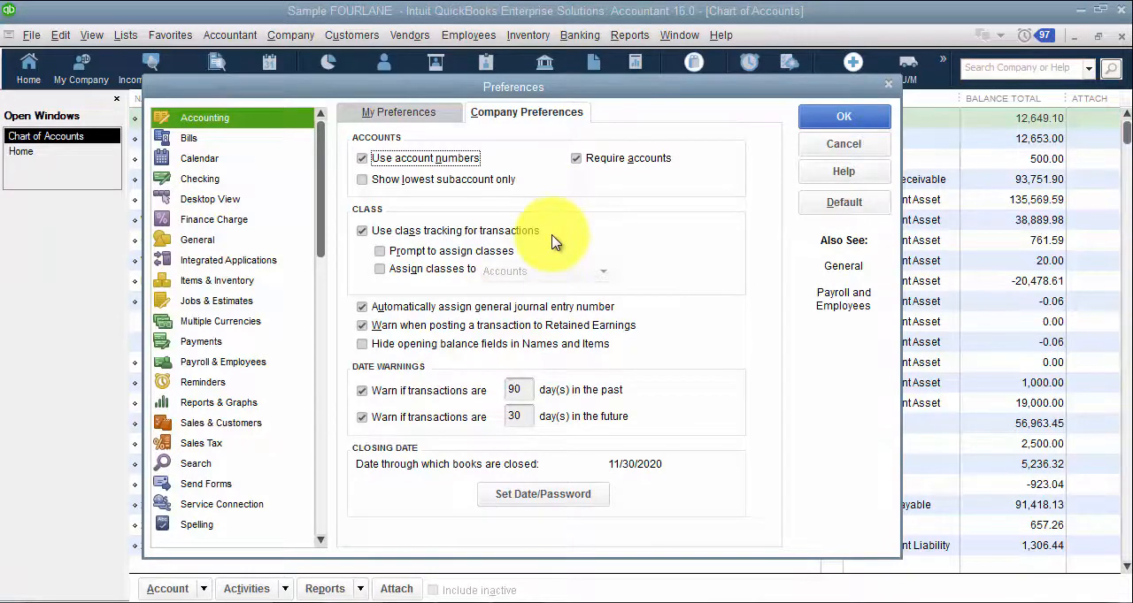
click(863, 116)
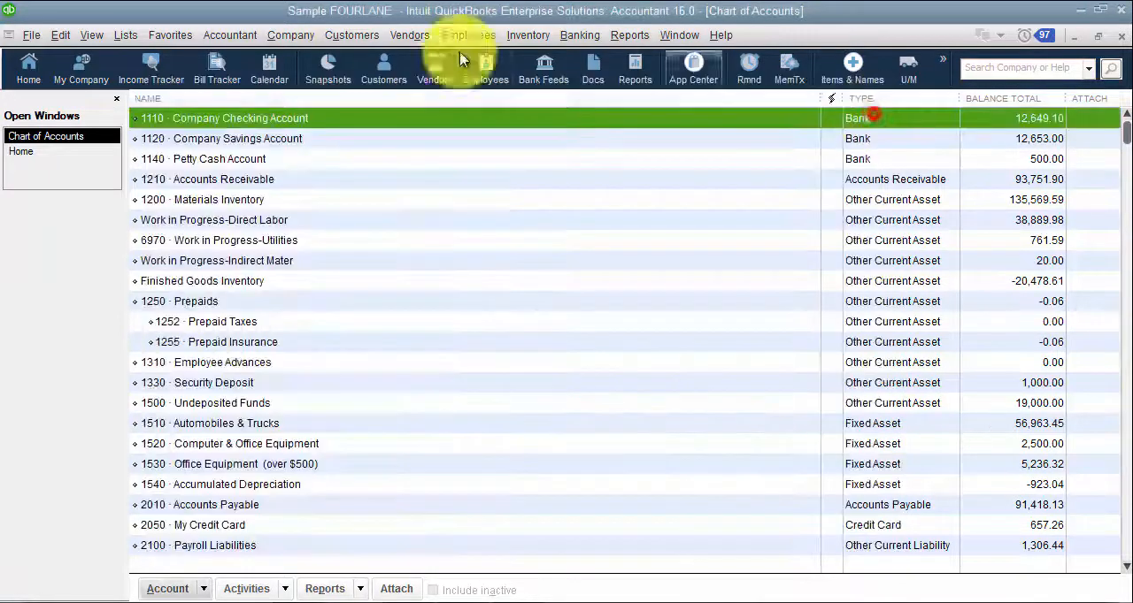
Step: Check the class fields on a blank bill, close it, and view the list of Company & Financial reports
click(409, 35)
click(427, 102)
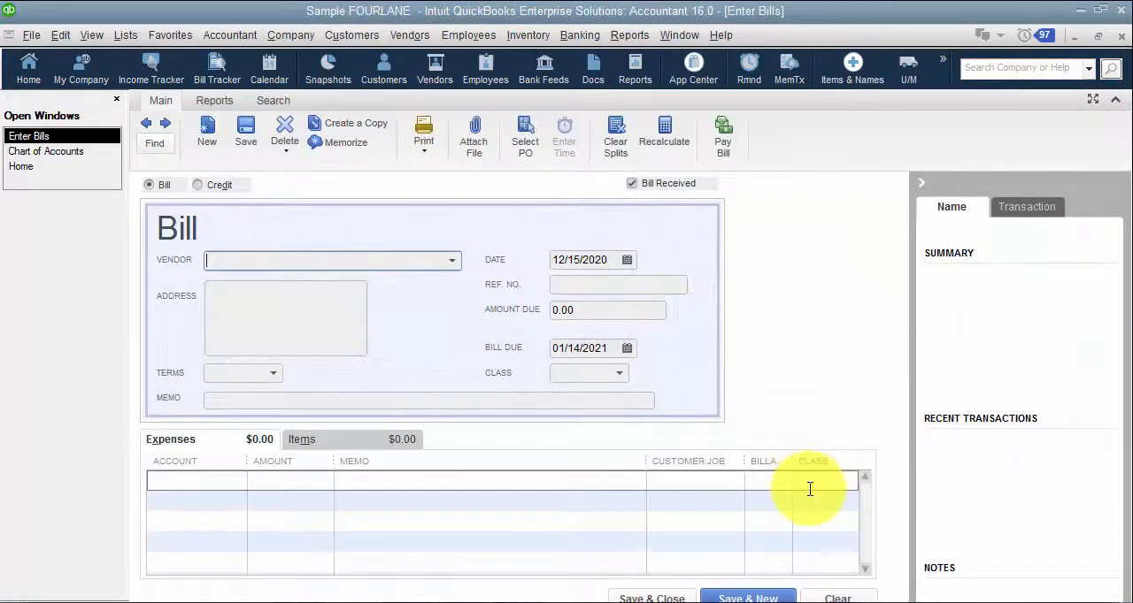
click(1121, 36)
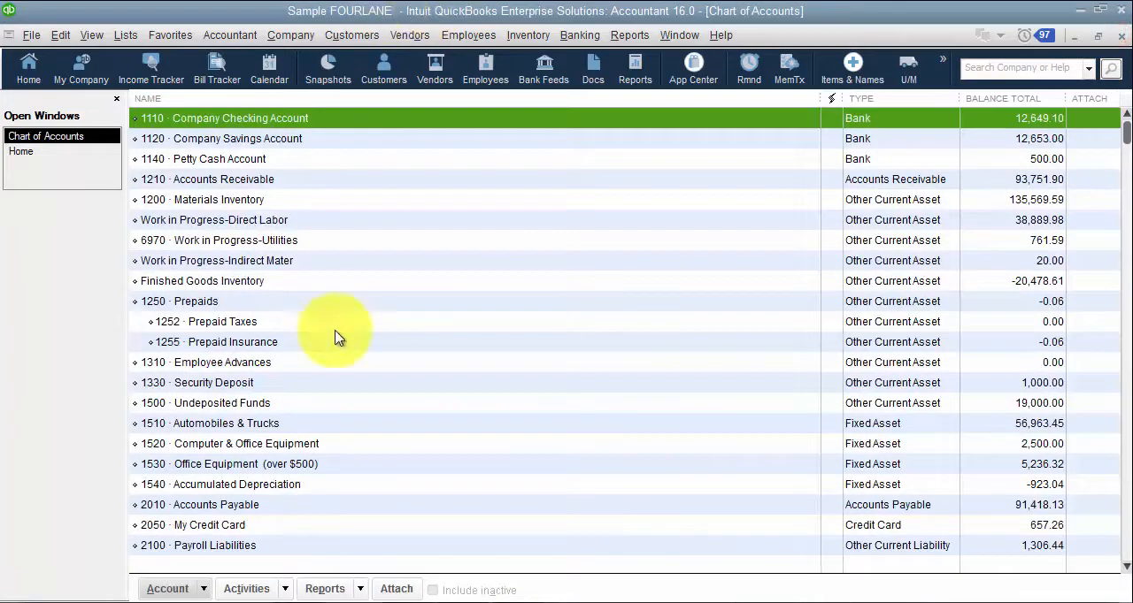
click(58, 34)
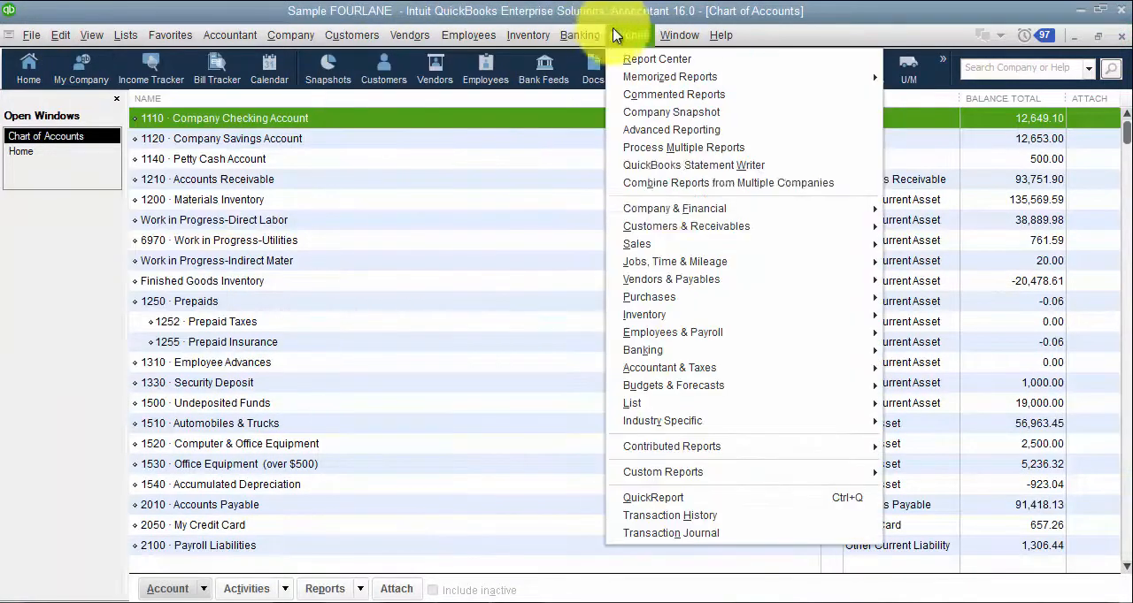
mouse_move(679, 213)
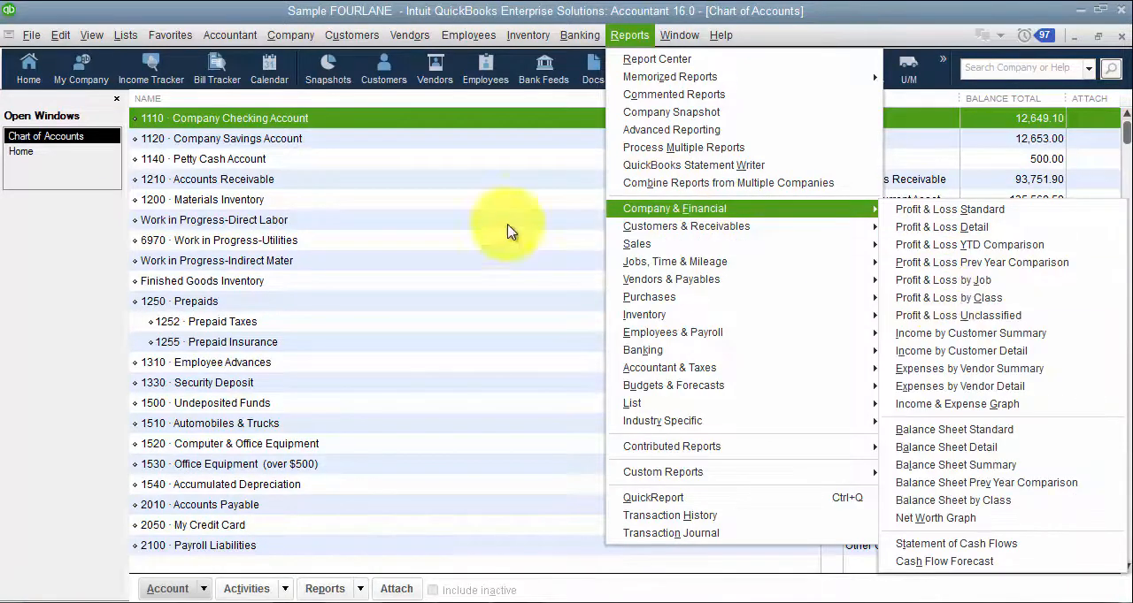
Step: Enable assigning classes in the company-wide accounting preferences, set the assignment to Items, and save
mouse_move(68, 33)
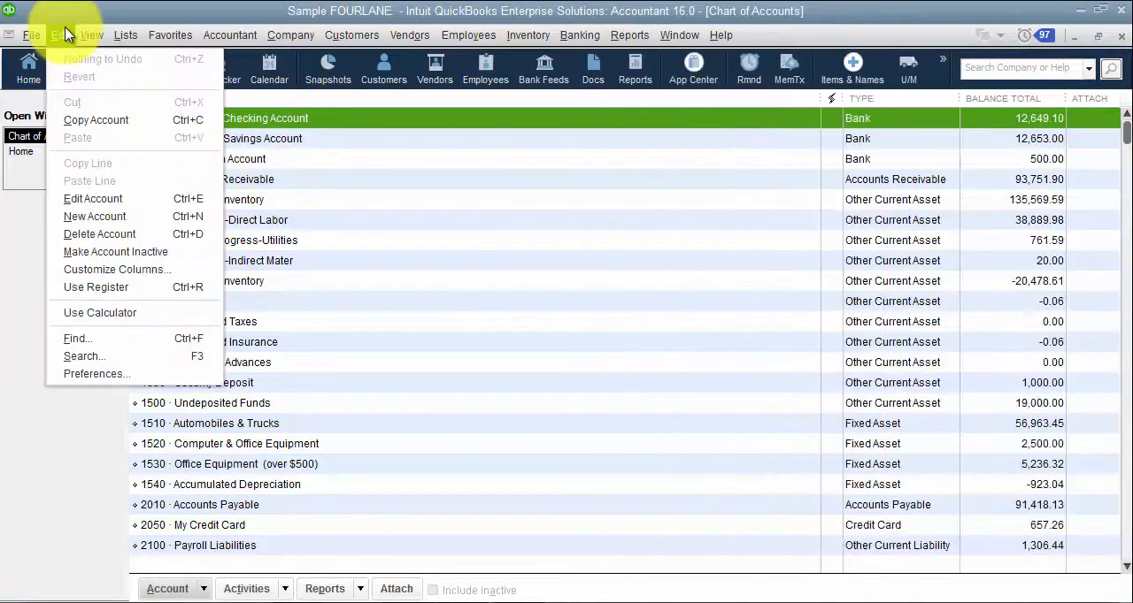
click(157, 373)
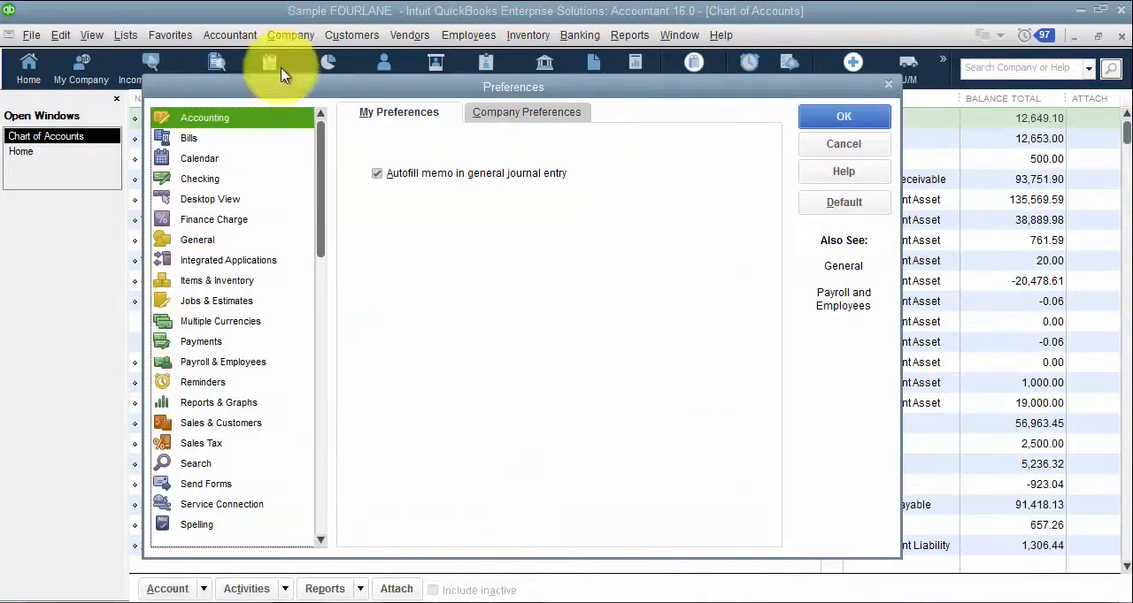
click(532, 115)
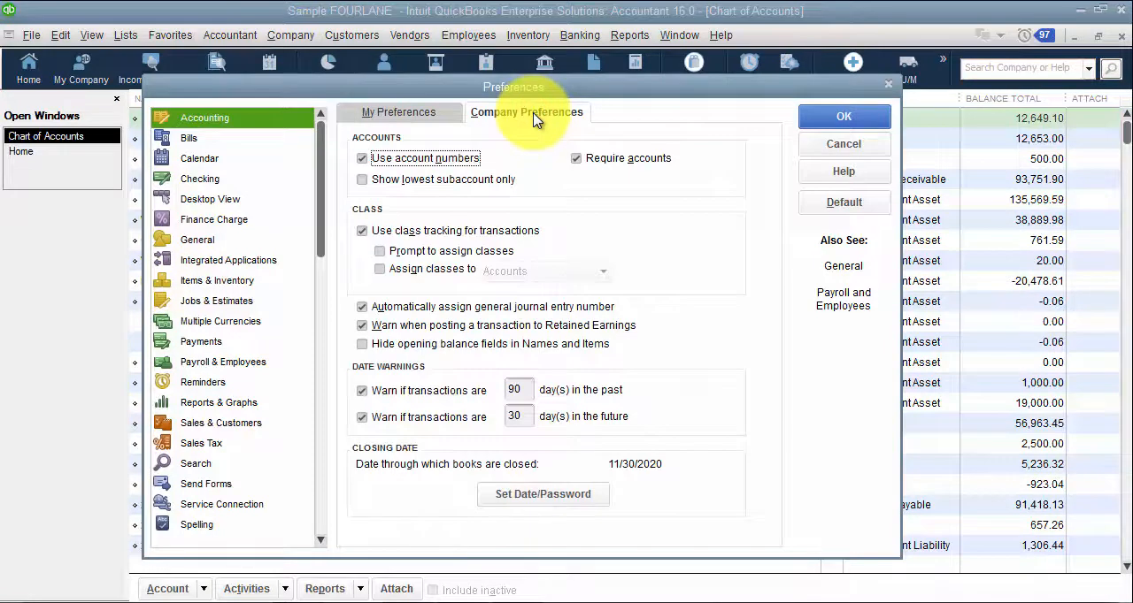
drag(516, 92, 630, 92)
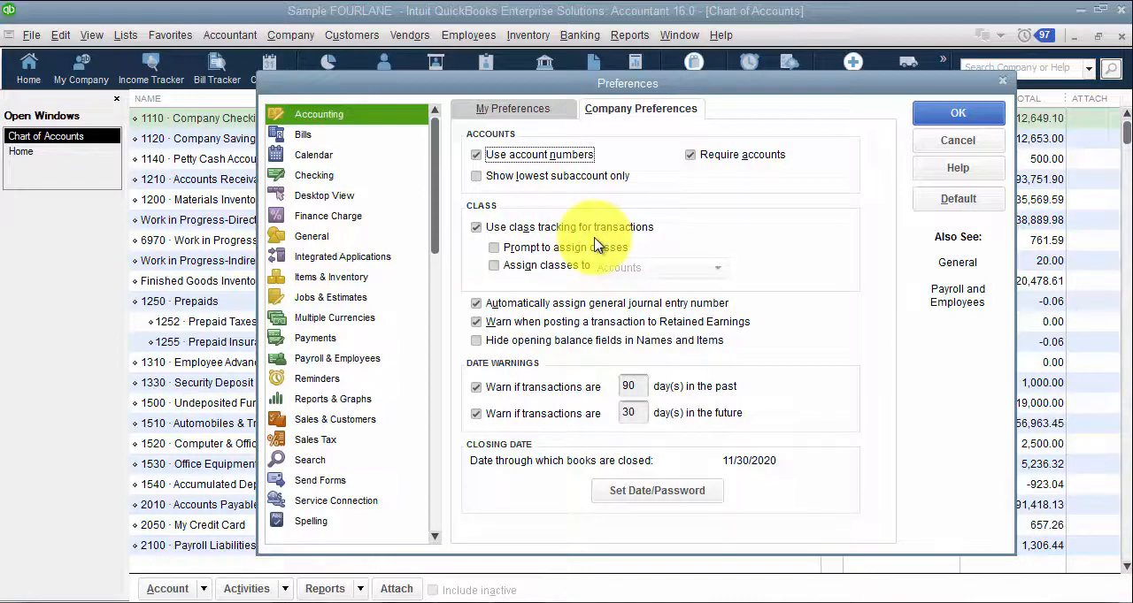
click(541, 267)
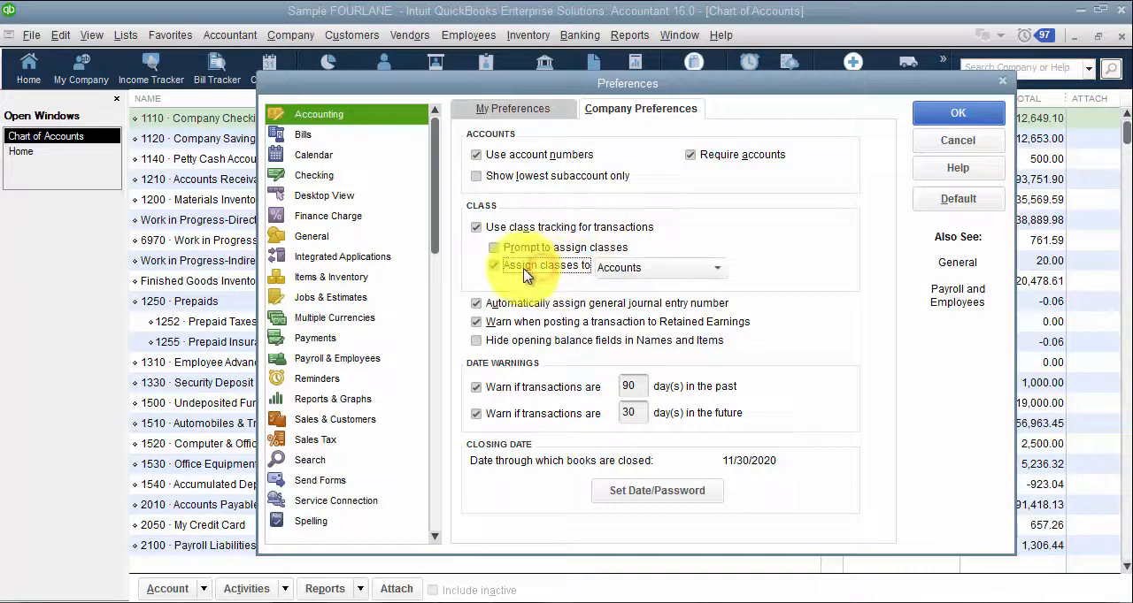
click(633, 278)
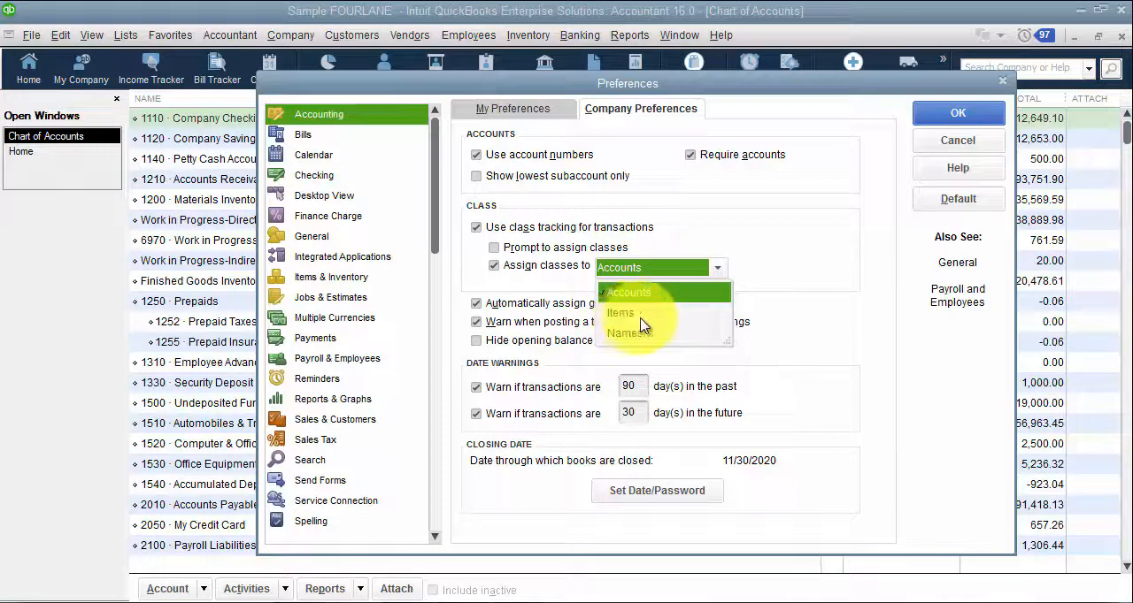
click(644, 315)
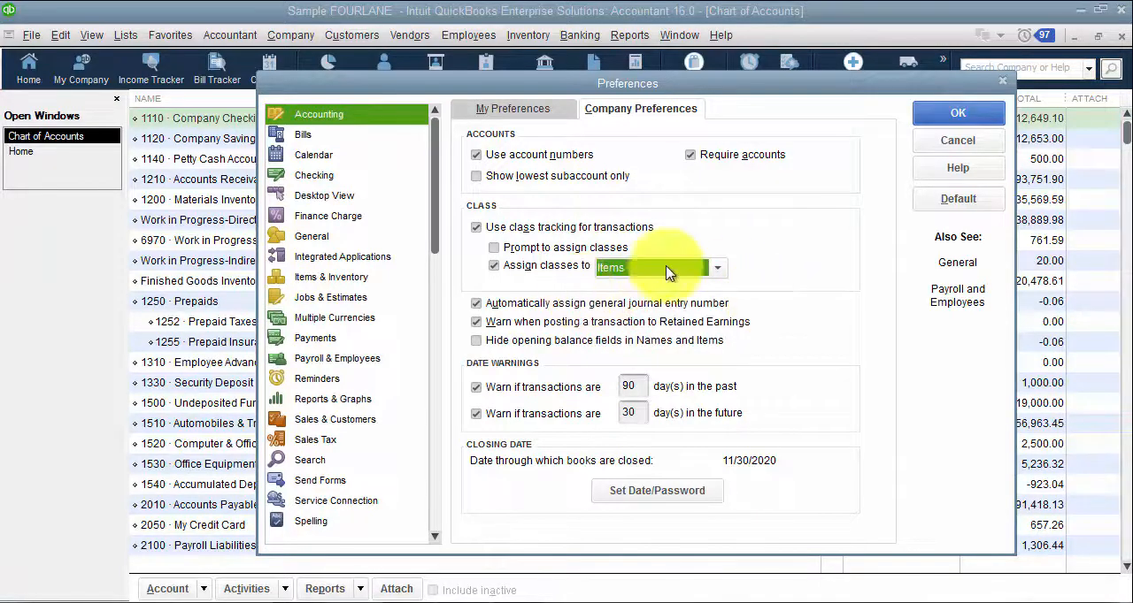
click(958, 113)
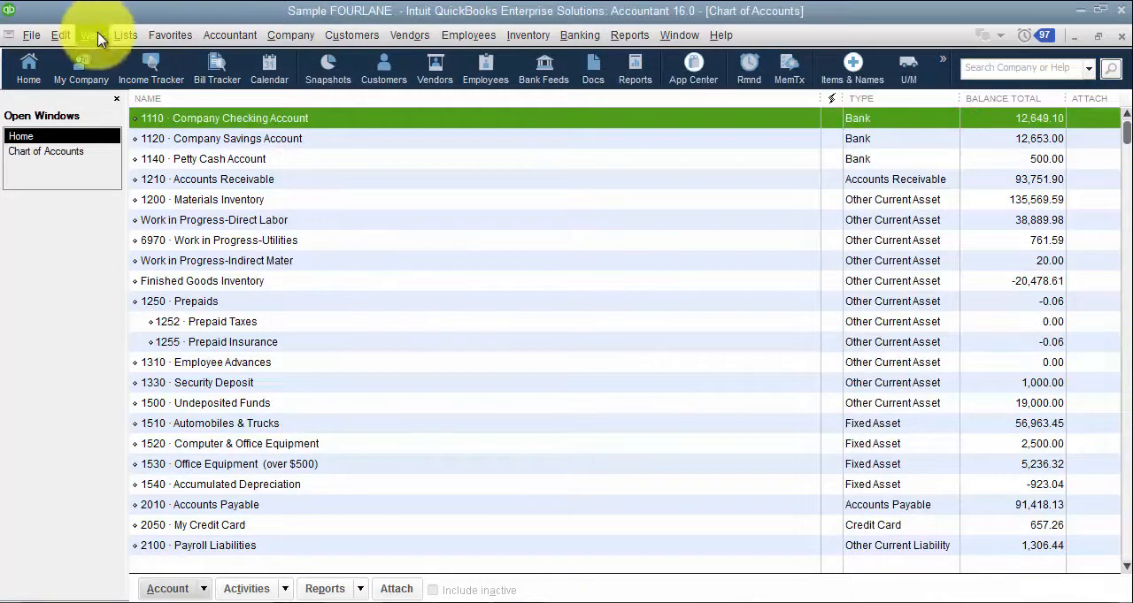
Step: View the class choices for inventory part TRGU from the item list and leave the item without changes
click(97, 35)
mouse_move(124, 35)
click(106, 76)
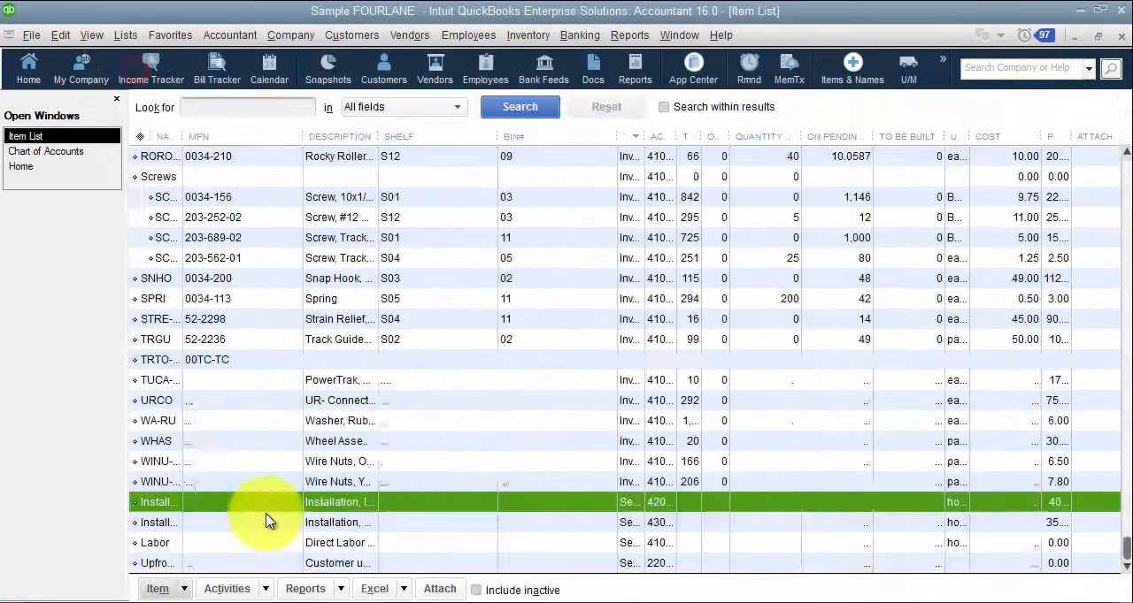
double_click(168, 344)
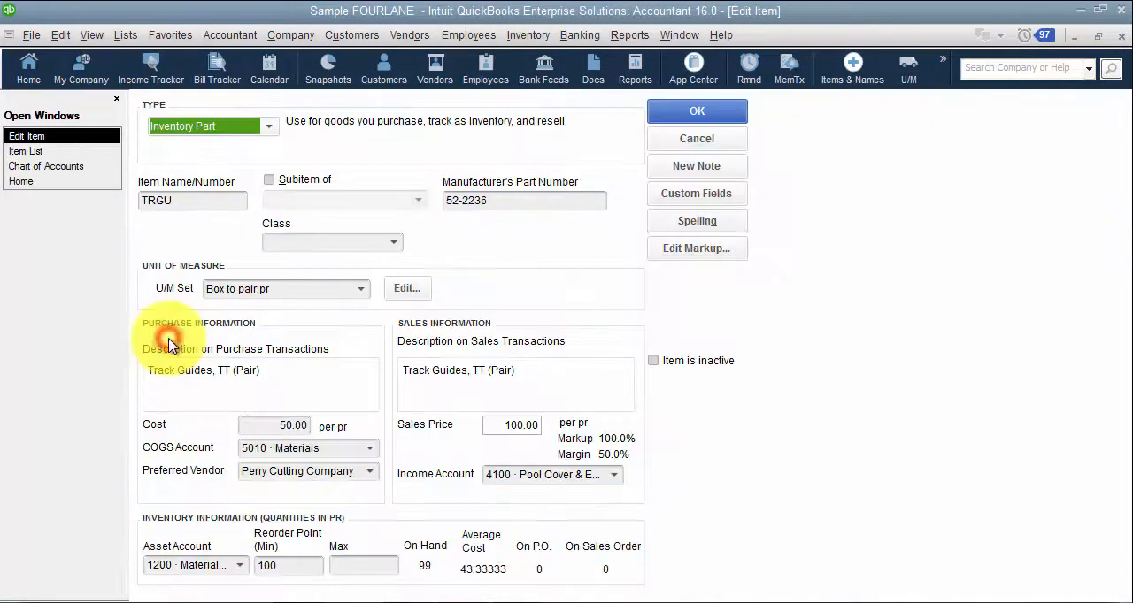
click(393, 242)
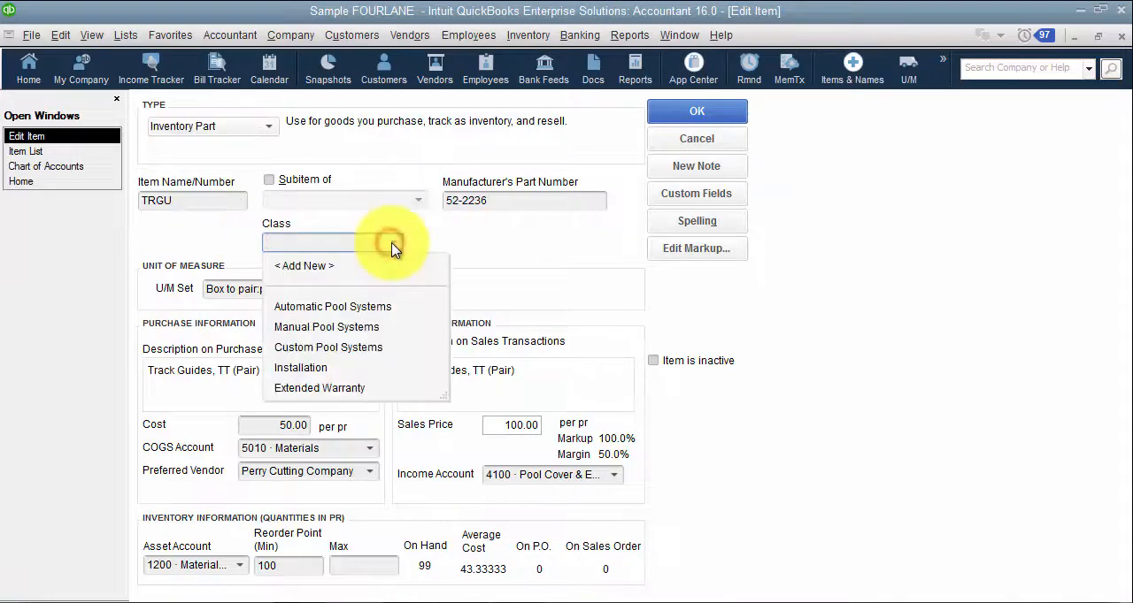
click(672, 133)
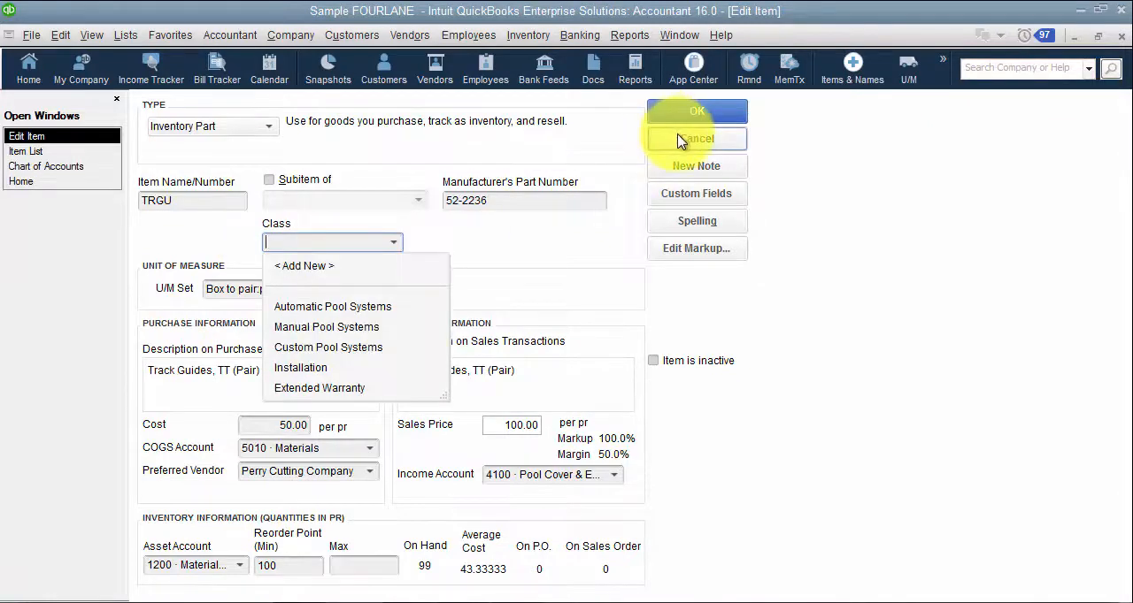
Step: Turn off assigning classes in the company-wide accounting preferences and save
click(69, 40)
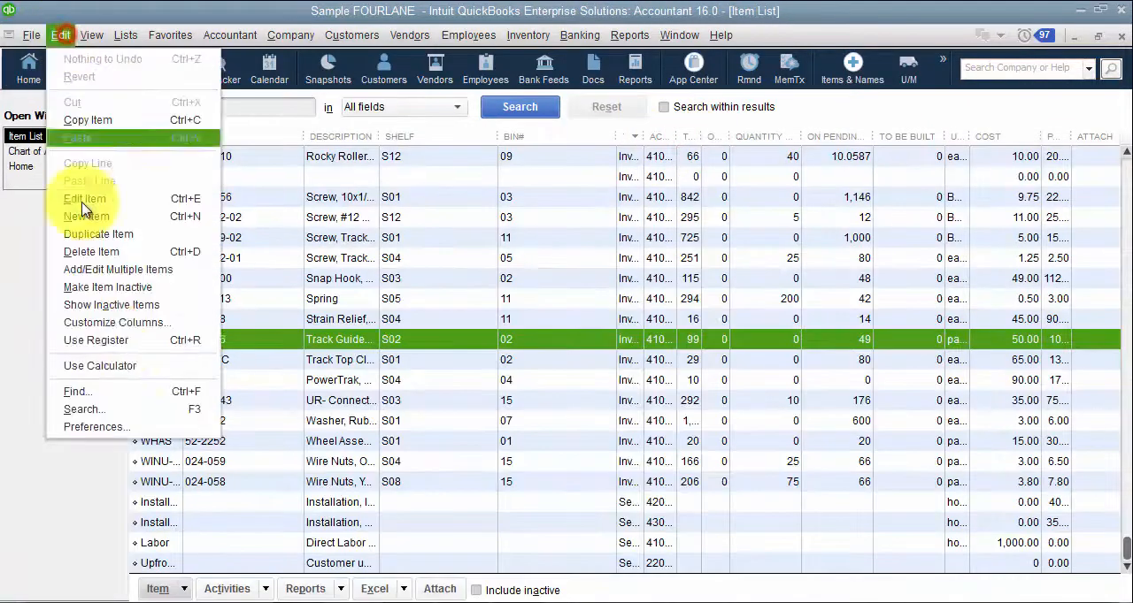
click(139, 428)
click(630, 111)
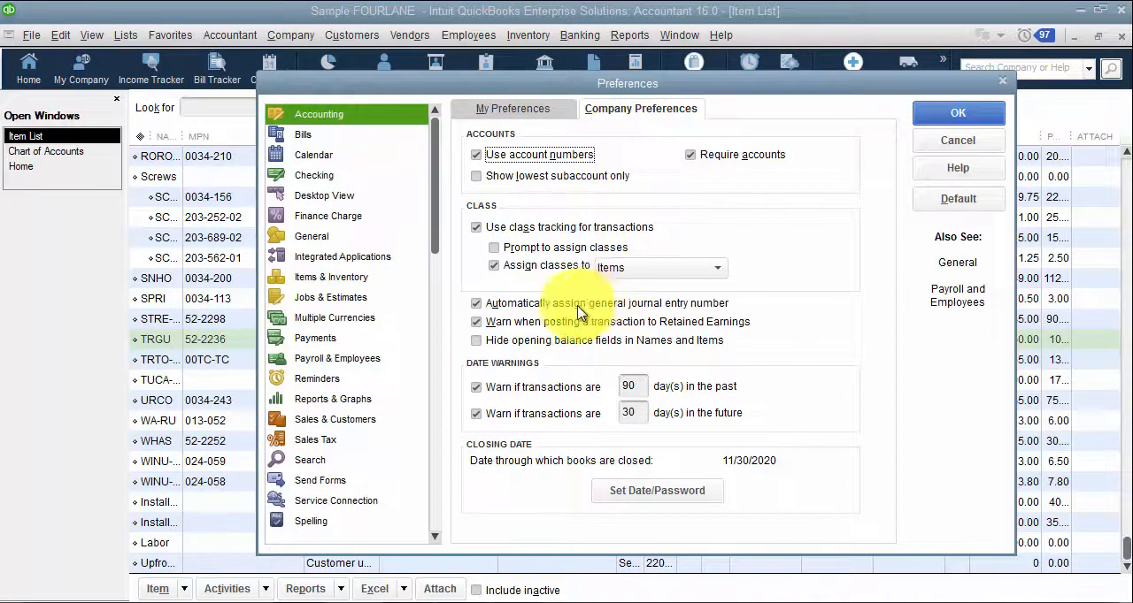
click(494, 265)
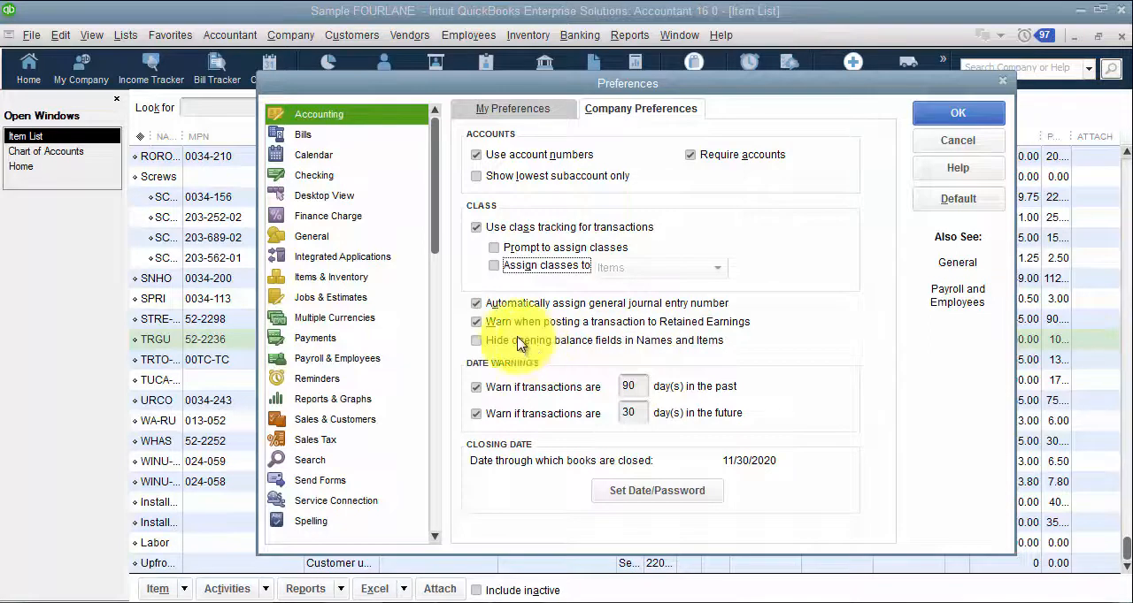
click(956, 112)
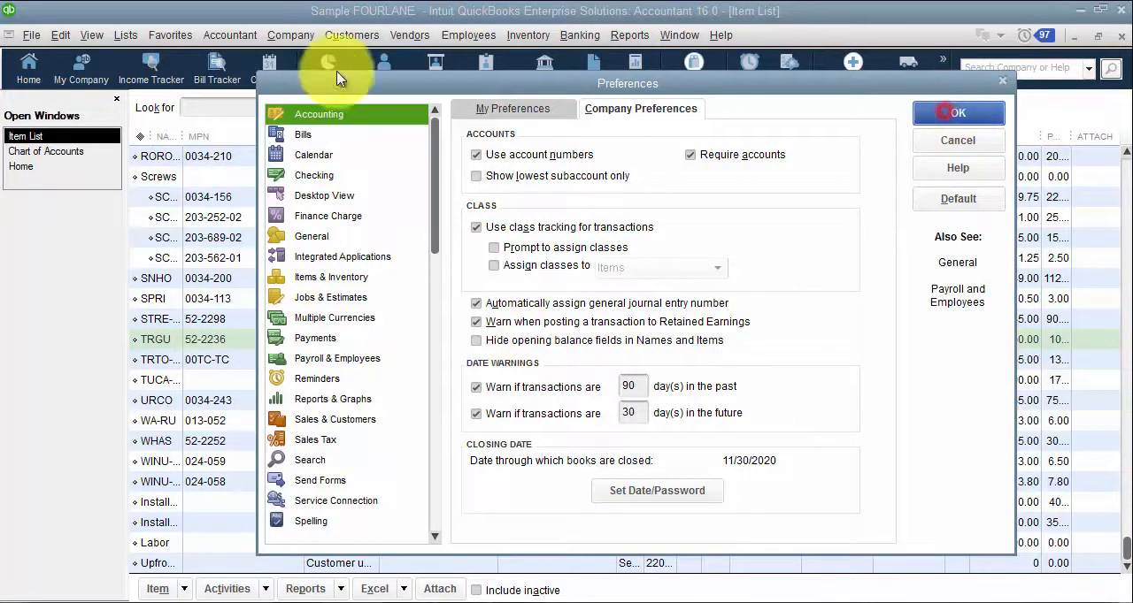
Step: View the details of the job Big City Store #002 from the customer list and leave it without changes
click(350, 35)
click(376, 58)
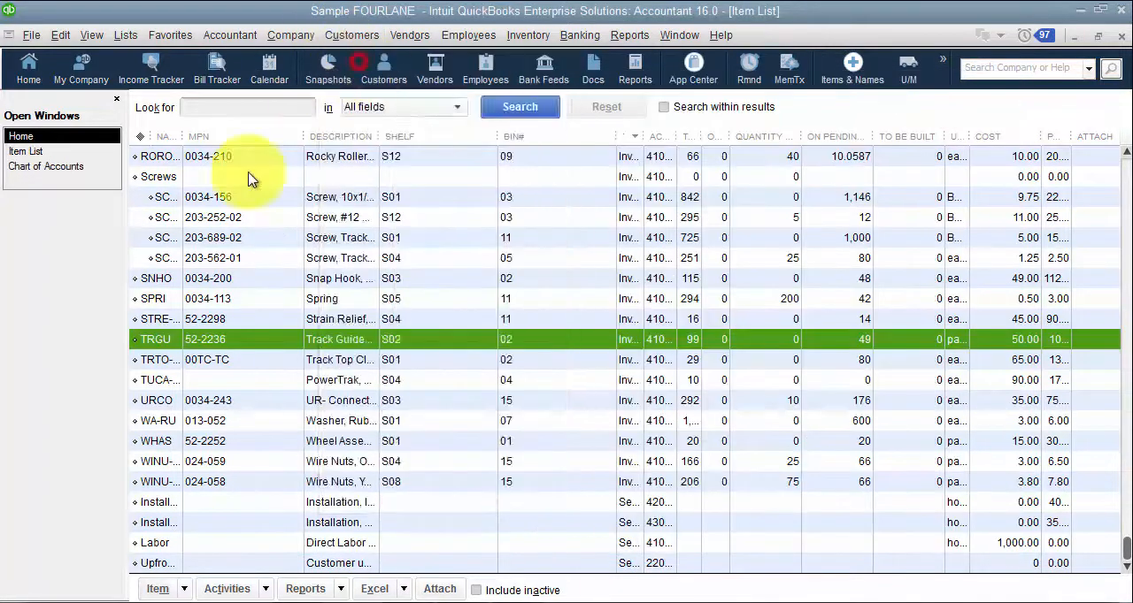
double_click(193, 273)
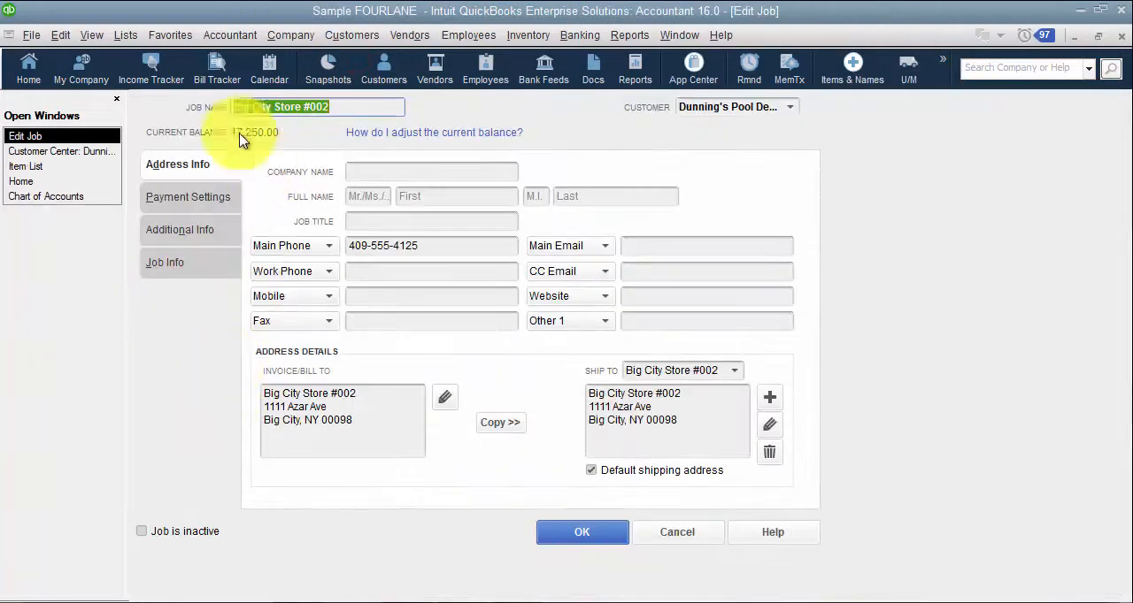
click(665, 547)
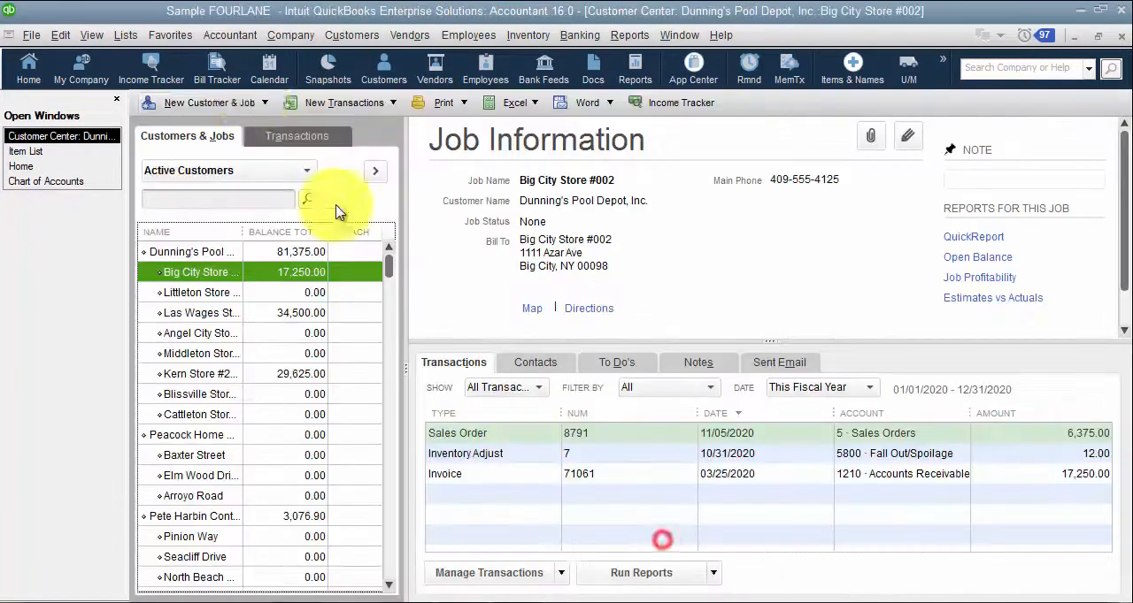
Step: Start a new customer named ABC with an opening balance of 500.00, clear the balance, and discard the customer
click(213, 103)
click(216, 127)
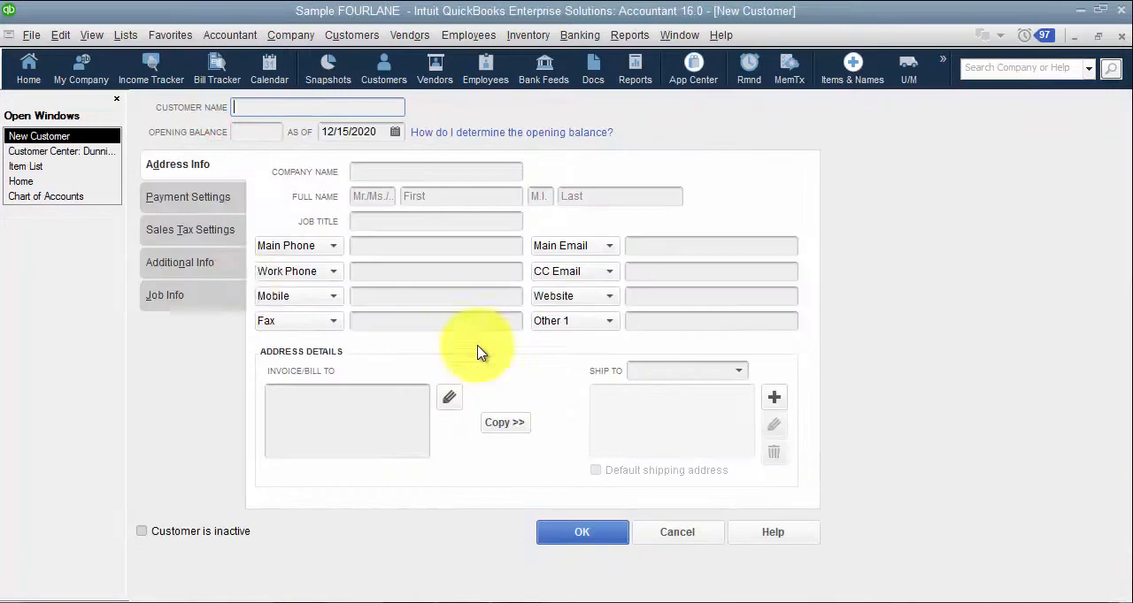
click(262, 132)
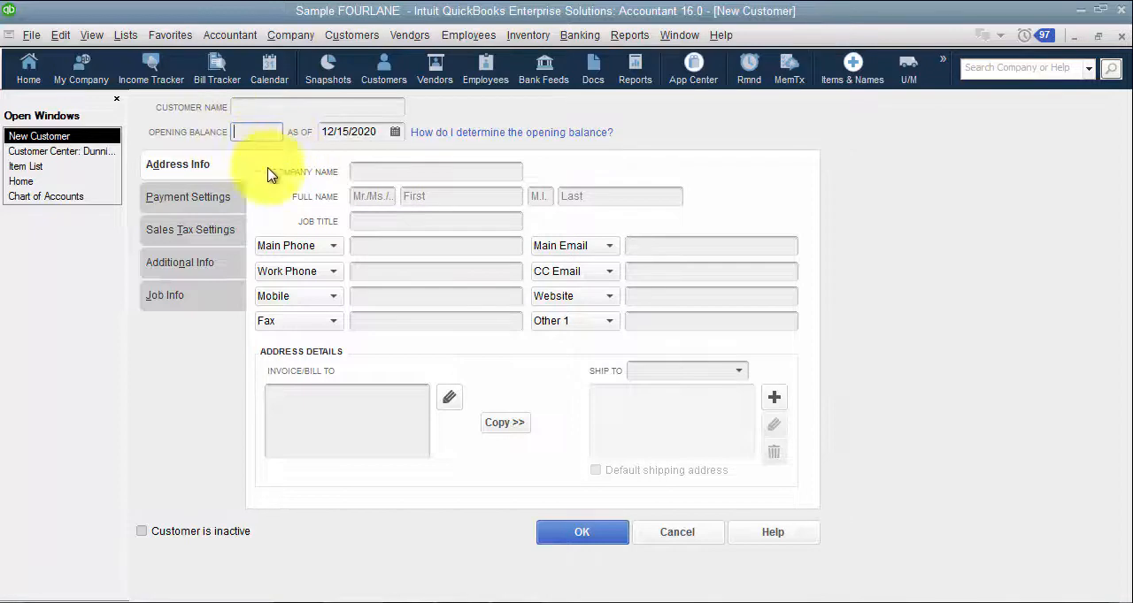
click(246, 110)
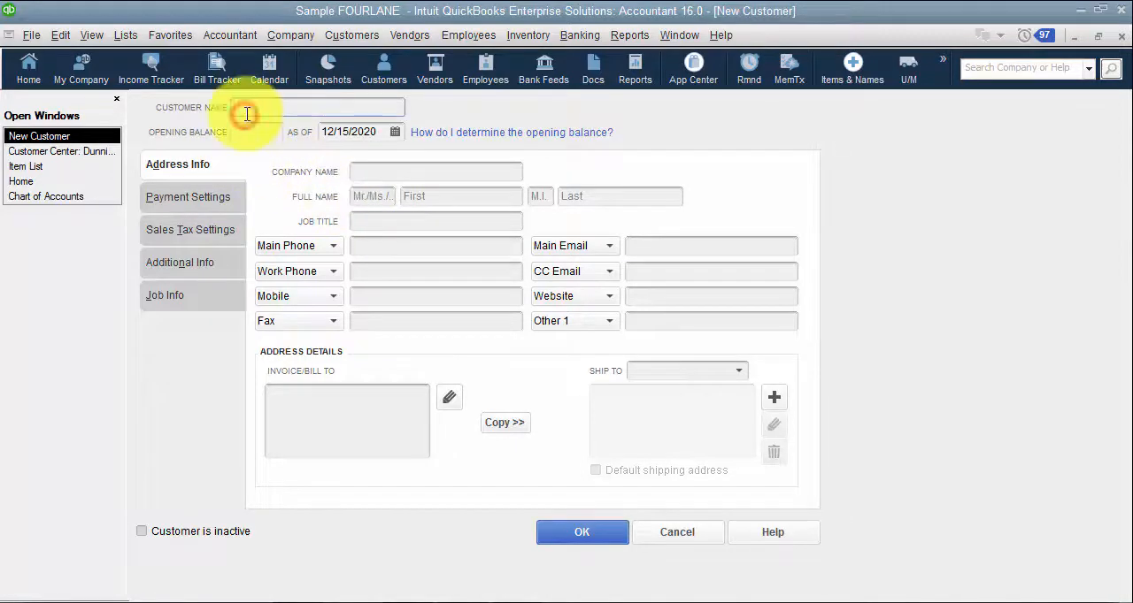
text(ABC)
key(Tab)
text(500)
key(Tab)
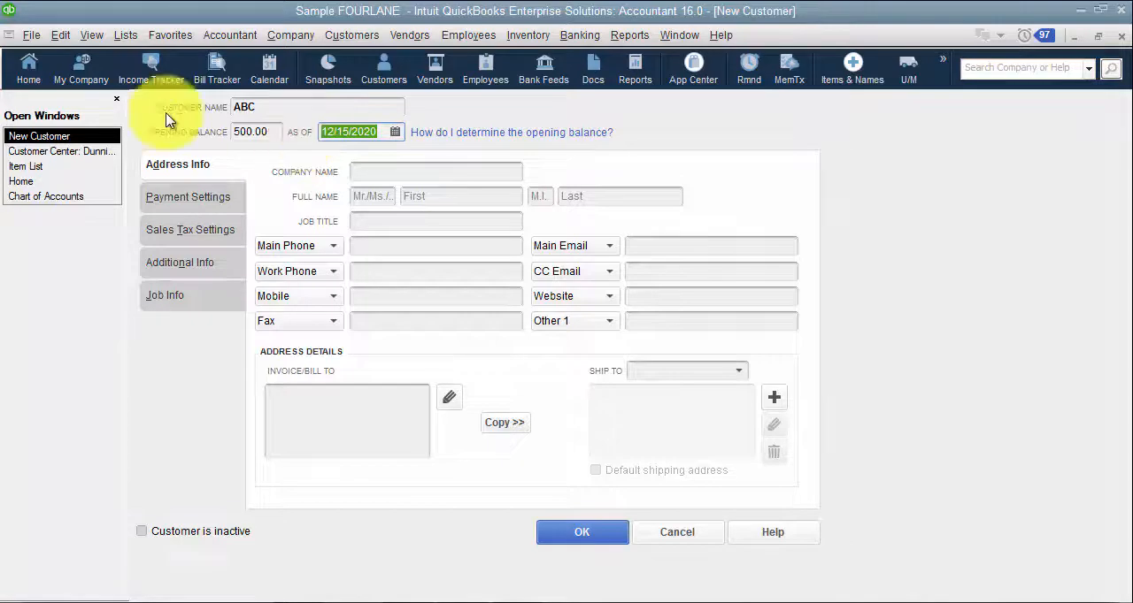
click(262, 134)
key(BackSpace)
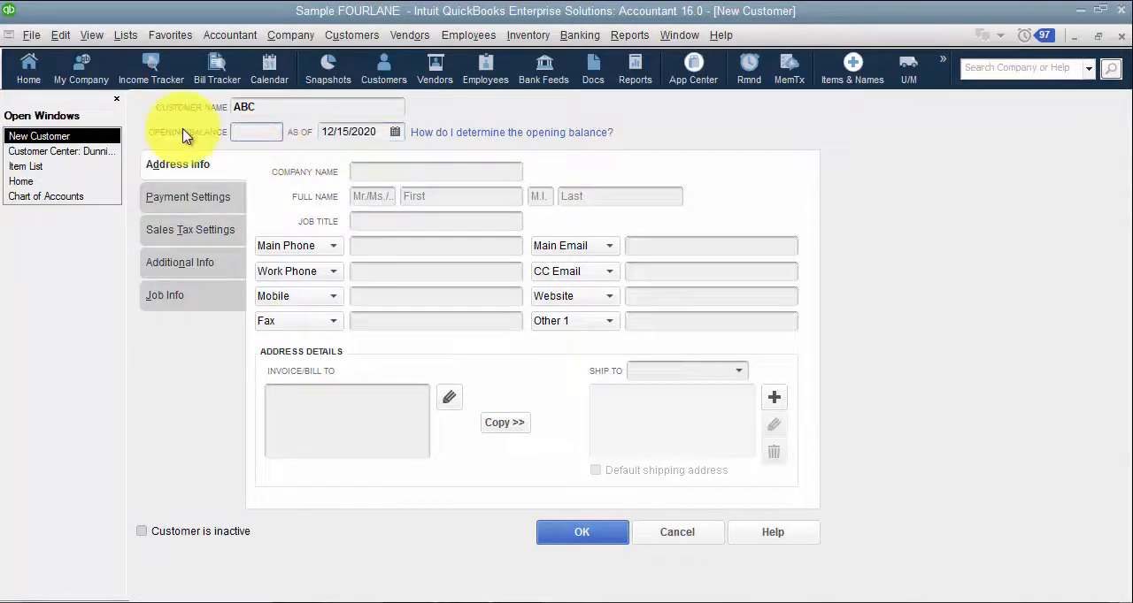
click(674, 535)
Step: Enable hiding opening balance fields in Names and Items in the company-wide accounting preferences and save
click(58, 35)
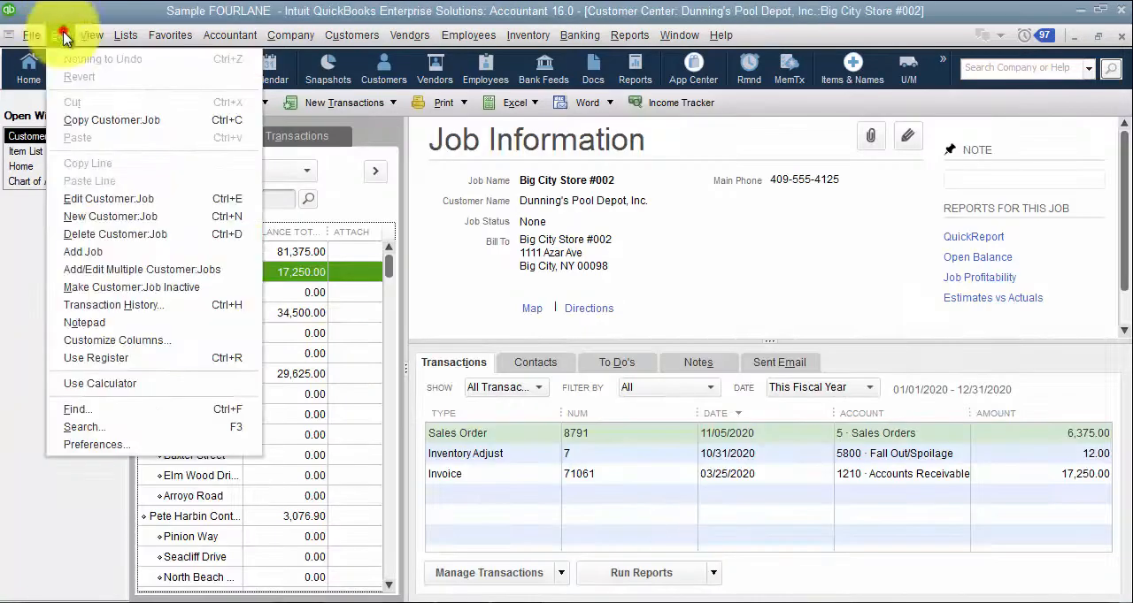
click(105, 445)
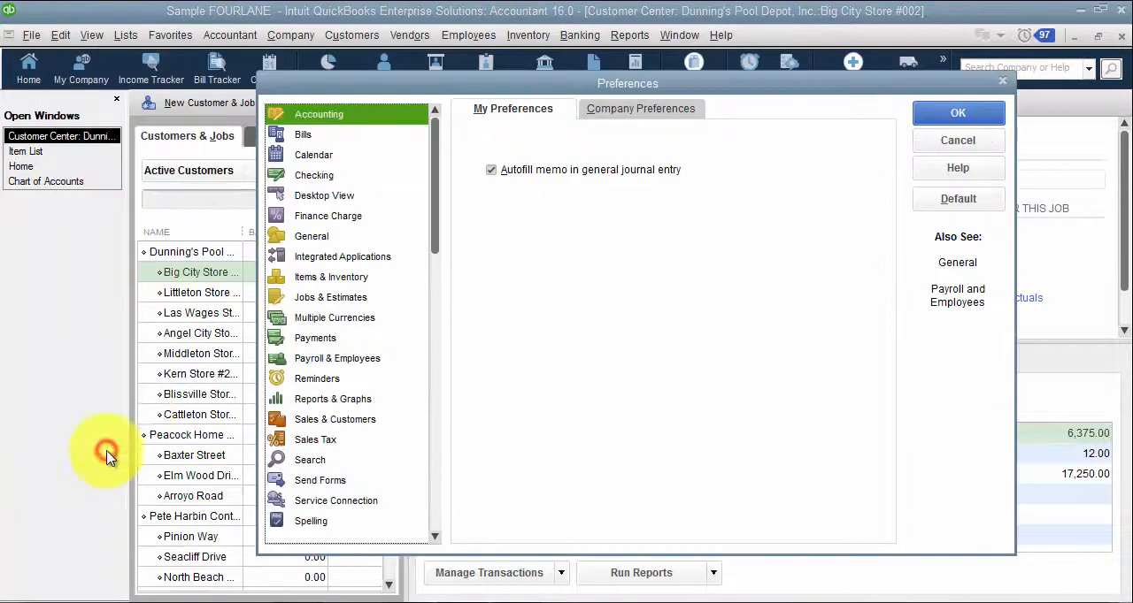
click(659, 113)
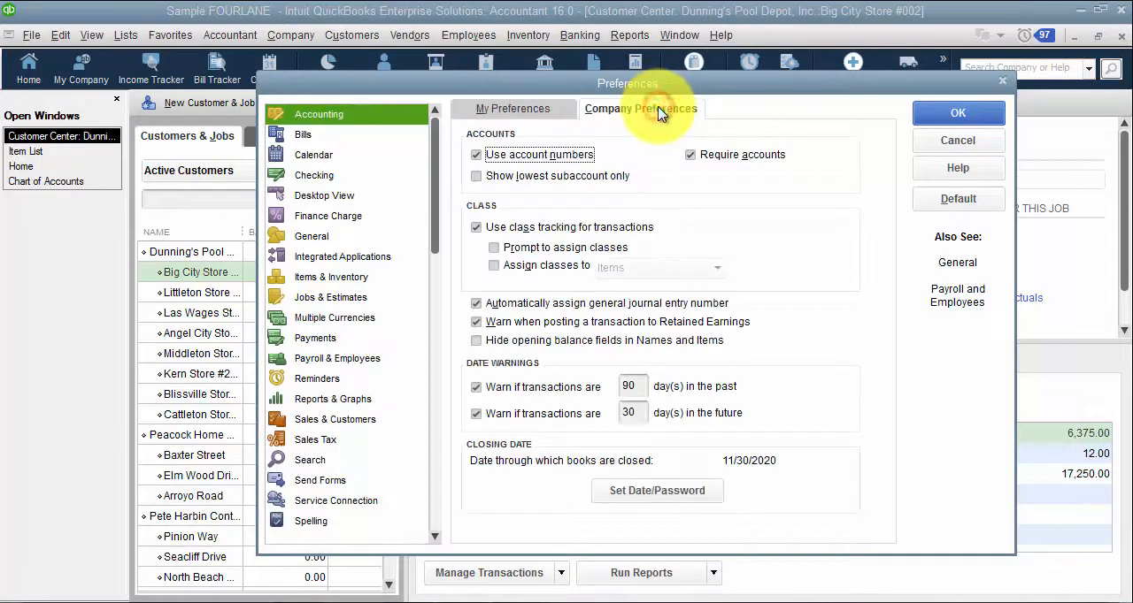
click(469, 337)
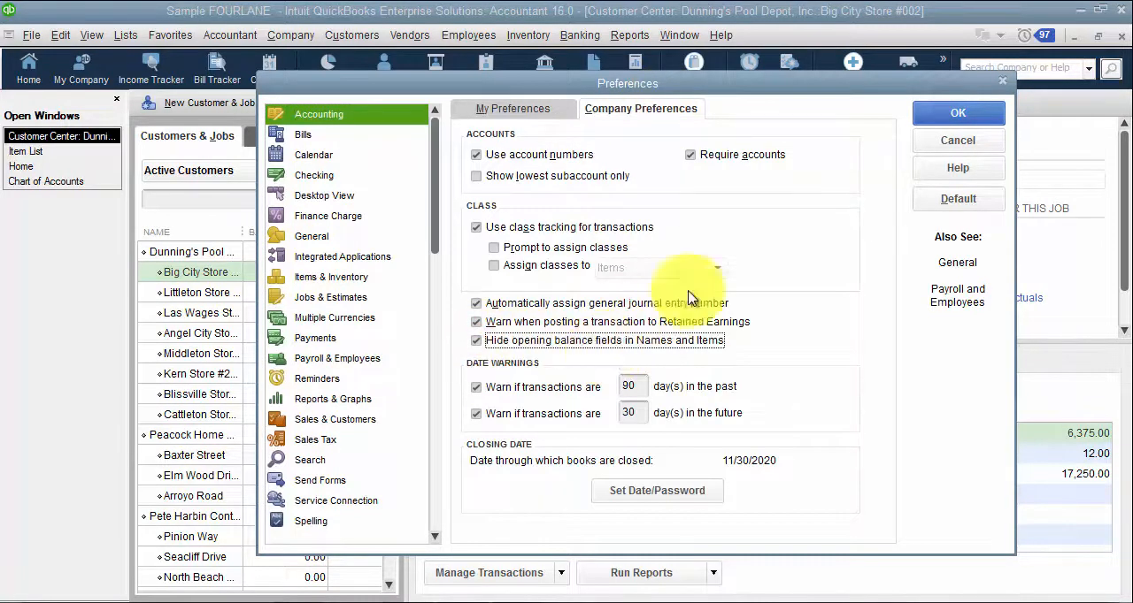
click(961, 112)
Step: Check the opening balance field on a blank new customer form and close it without saving
click(217, 103)
click(217, 122)
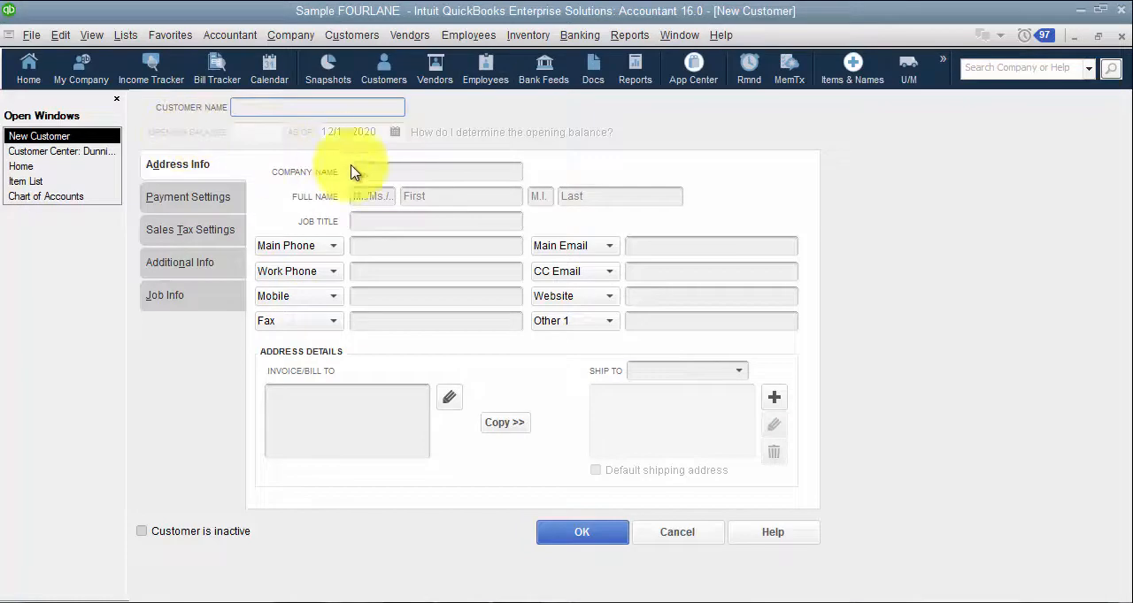
click(659, 538)
Step: Set the date warning for past transactions to 60 days in the company-wide accounting preferences
click(58, 36)
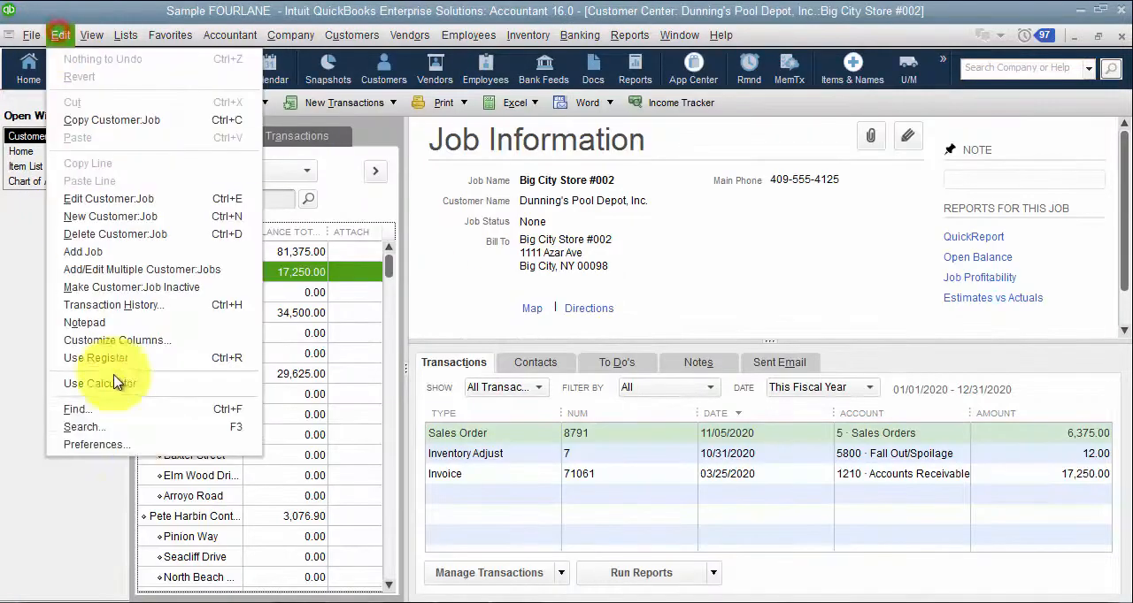
click(139, 442)
click(633, 125)
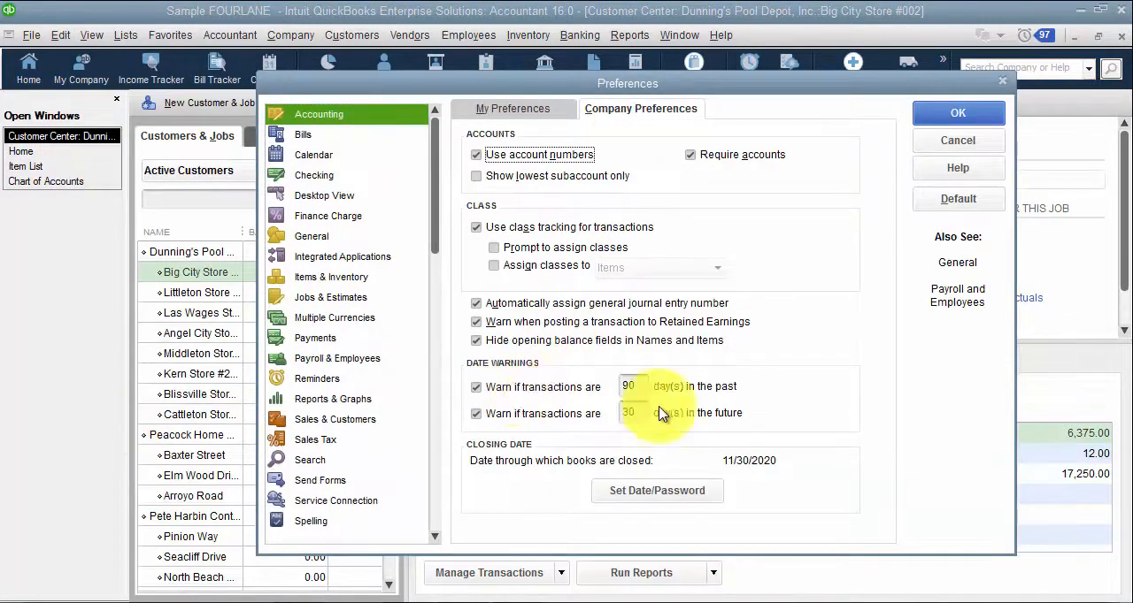
click(631, 386)
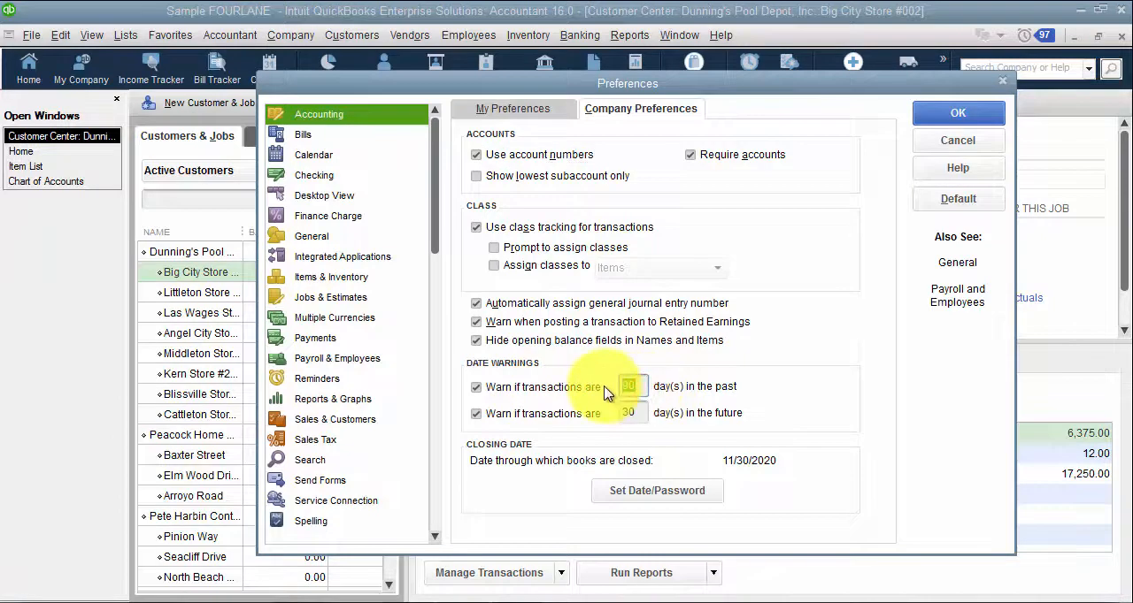
text(60)
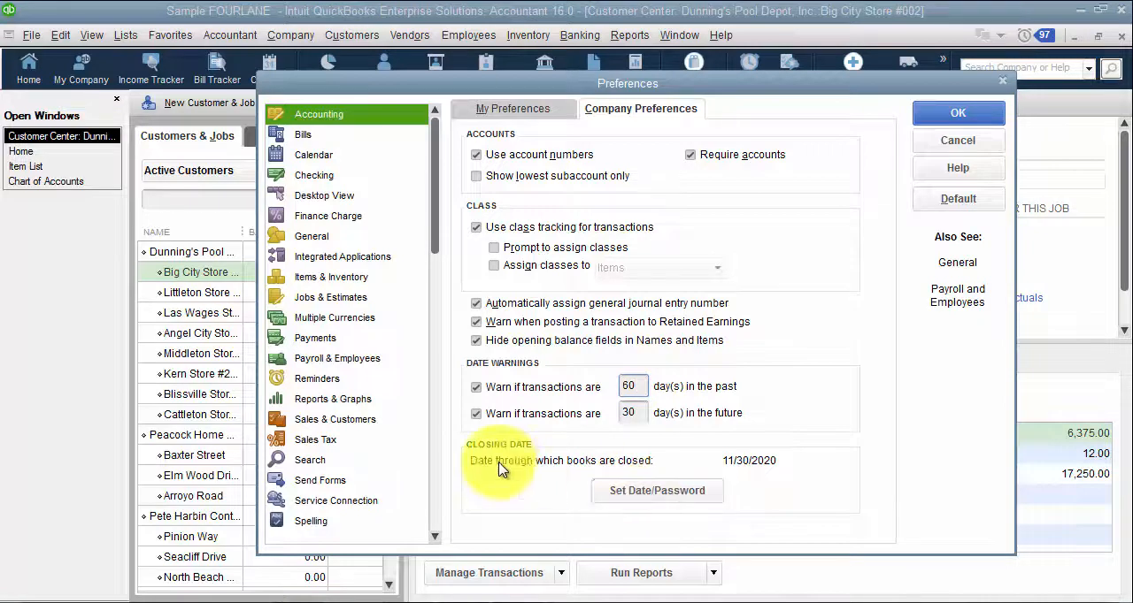
Step: Review the closing date and password settings, keep them as they are, decline adding users, and discard the preference changes
click(657, 492)
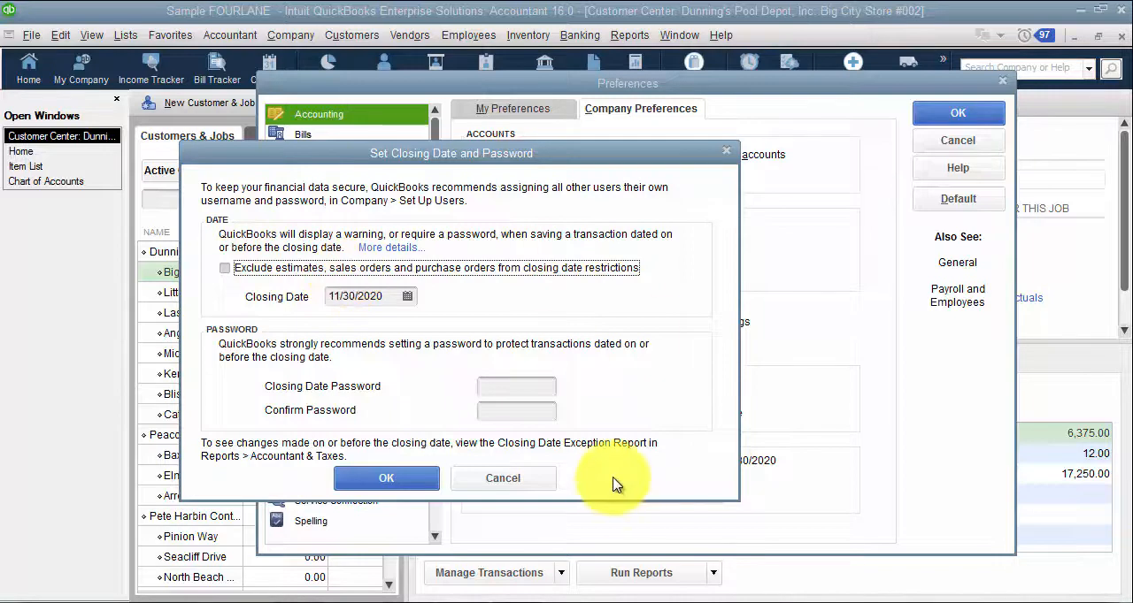
click(398, 301)
double_click(399, 301)
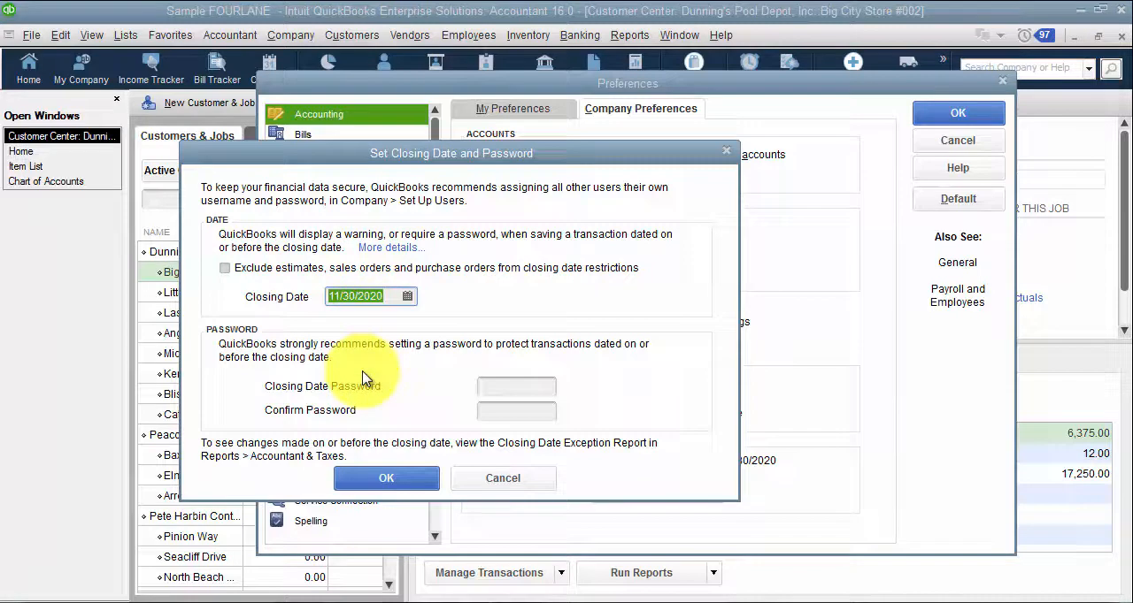
click(500, 387)
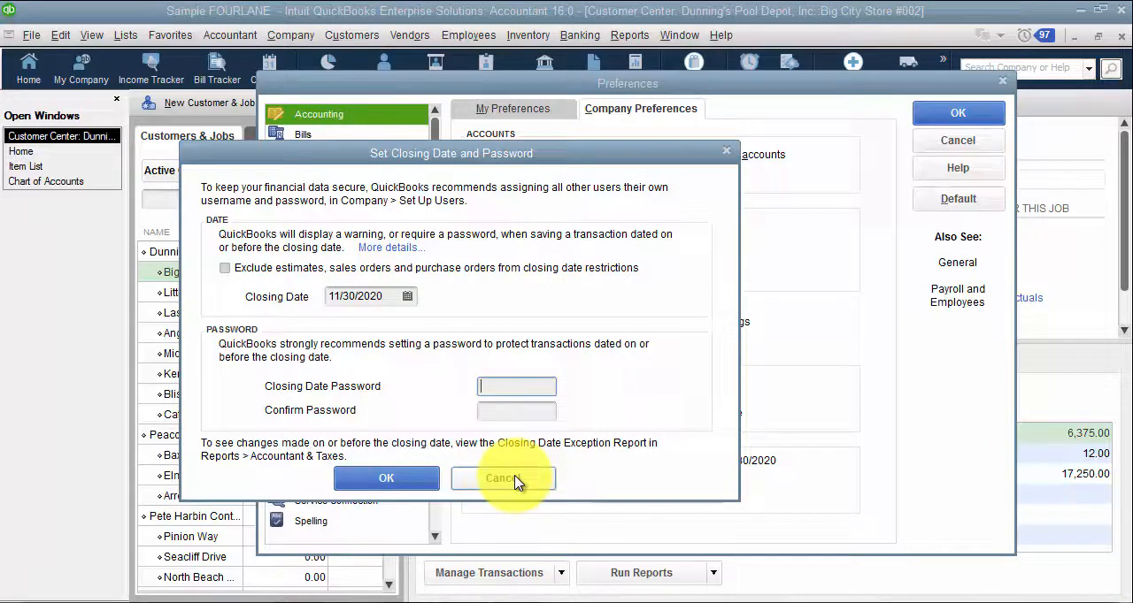
click(427, 479)
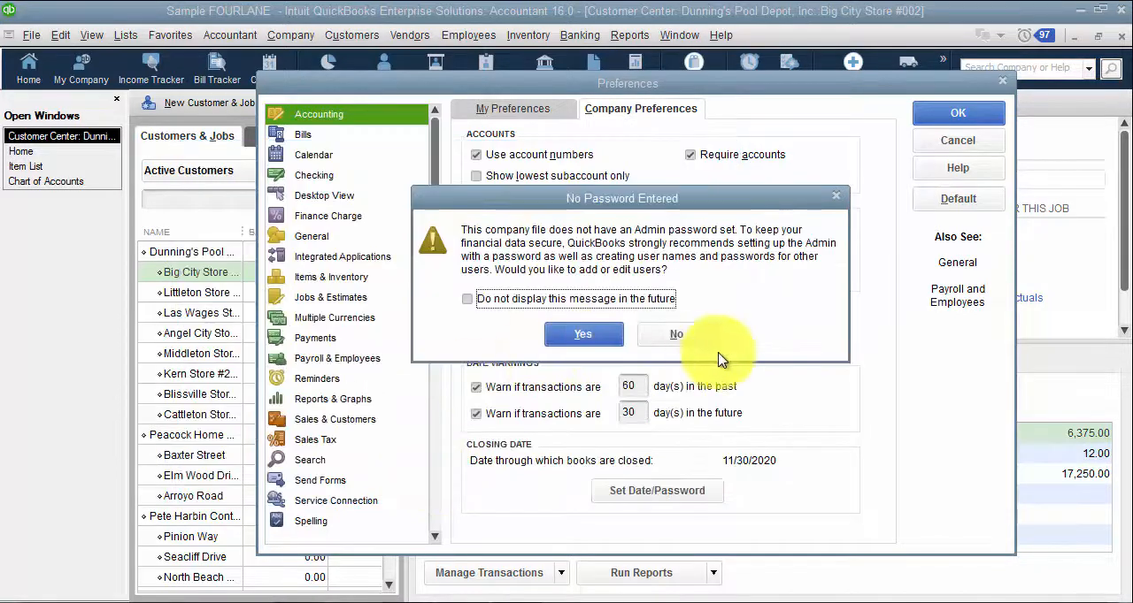
click(669, 334)
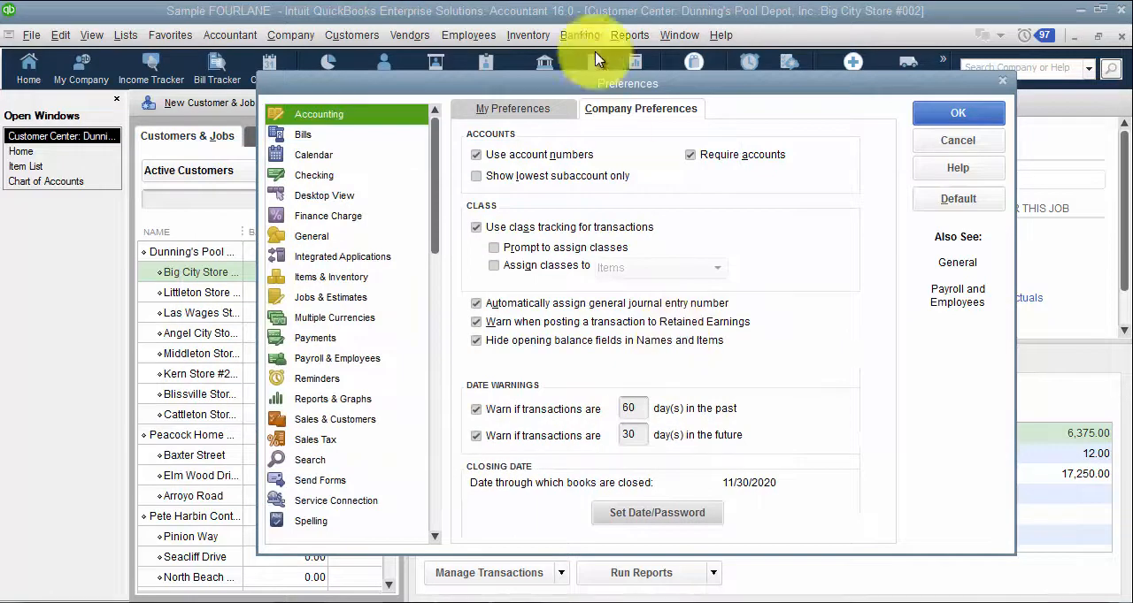
click(984, 138)
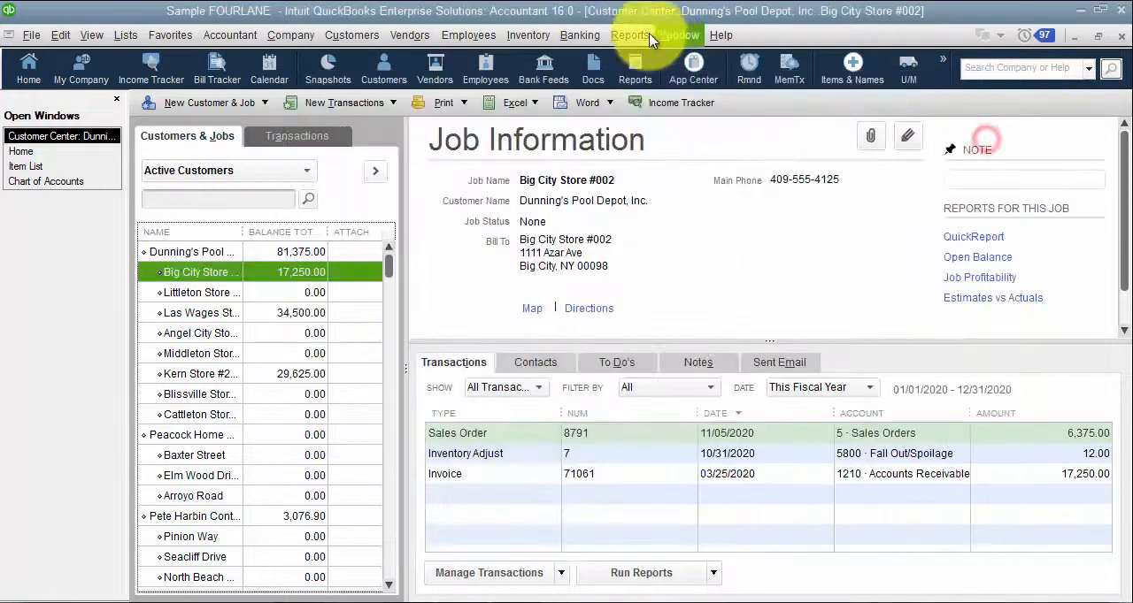
Step: Locate the Closing Date Exception Report among the Accountant & Taxes reports and recheck the closing date settings without changes
click(633, 36)
mouse_move(672, 377)
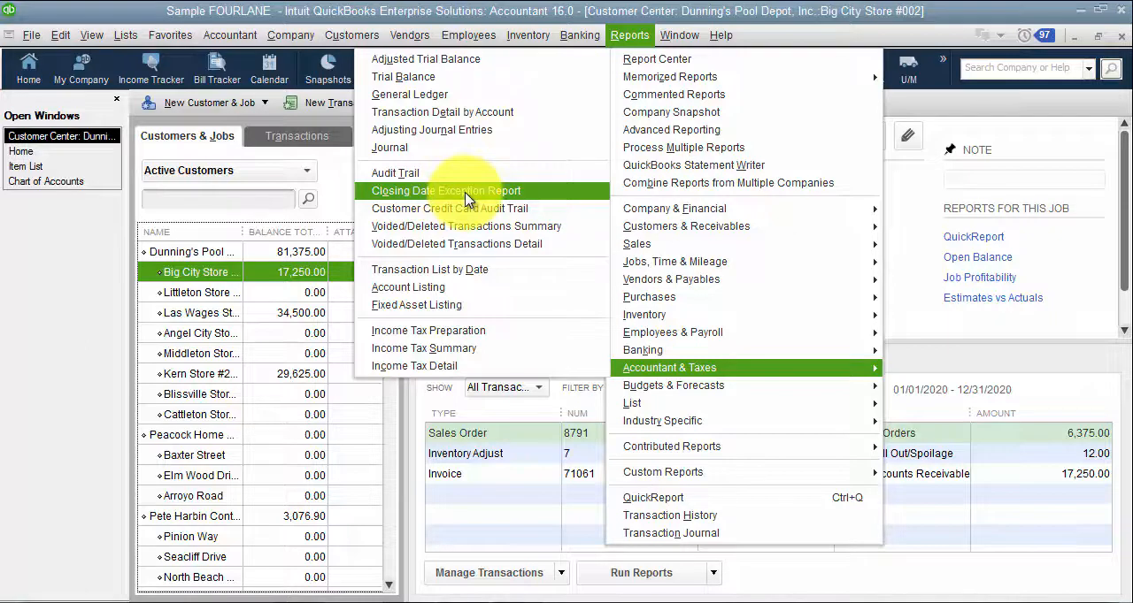
mouse_move(60, 36)
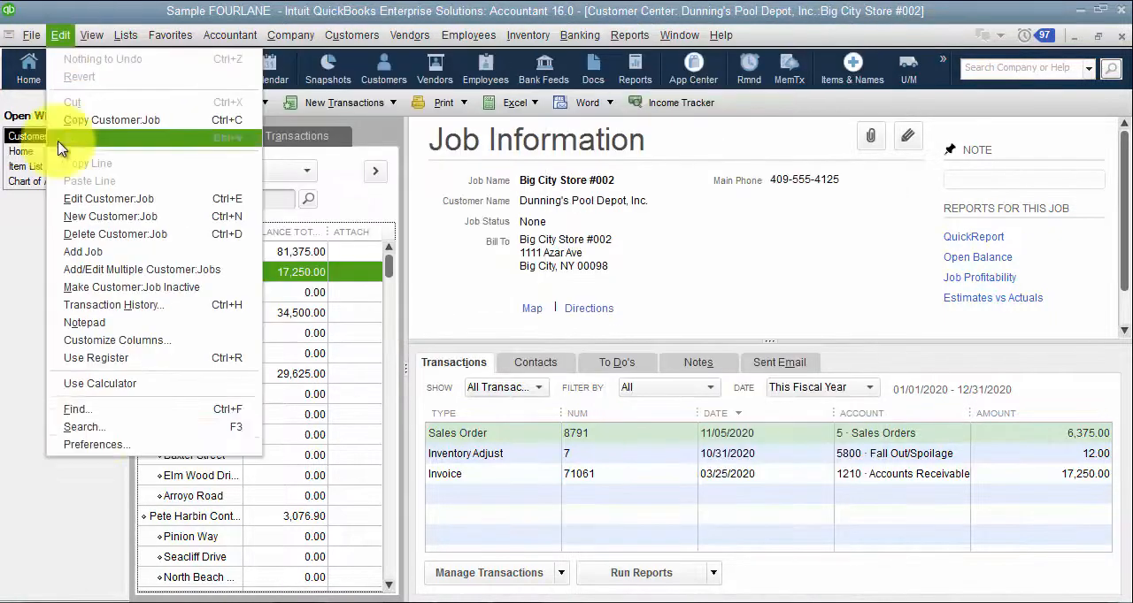
click(101, 445)
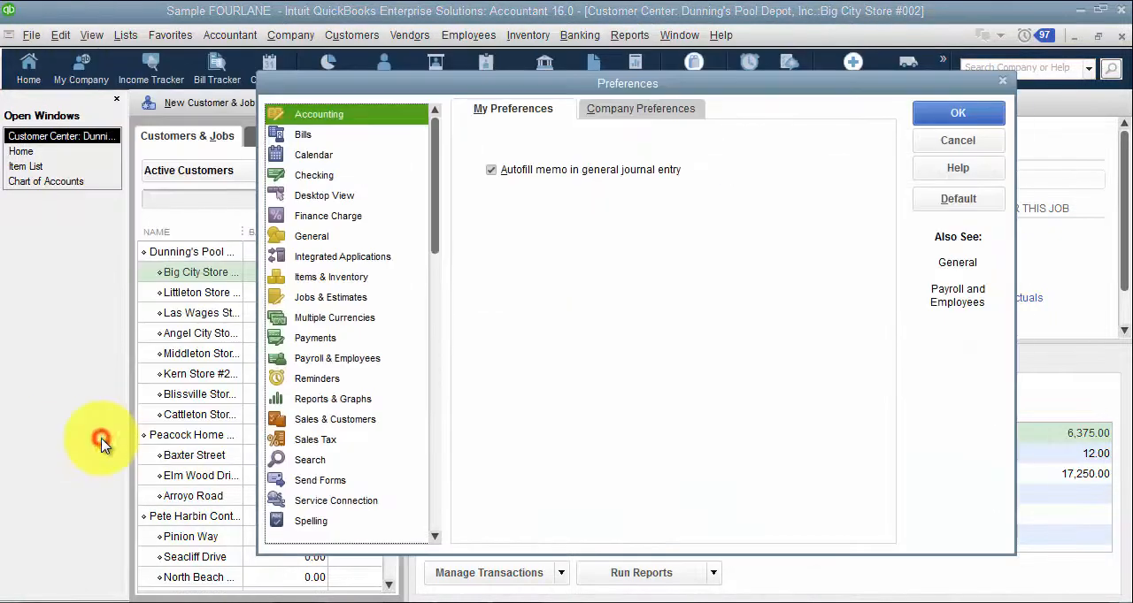
click(652, 111)
click(694, 496)
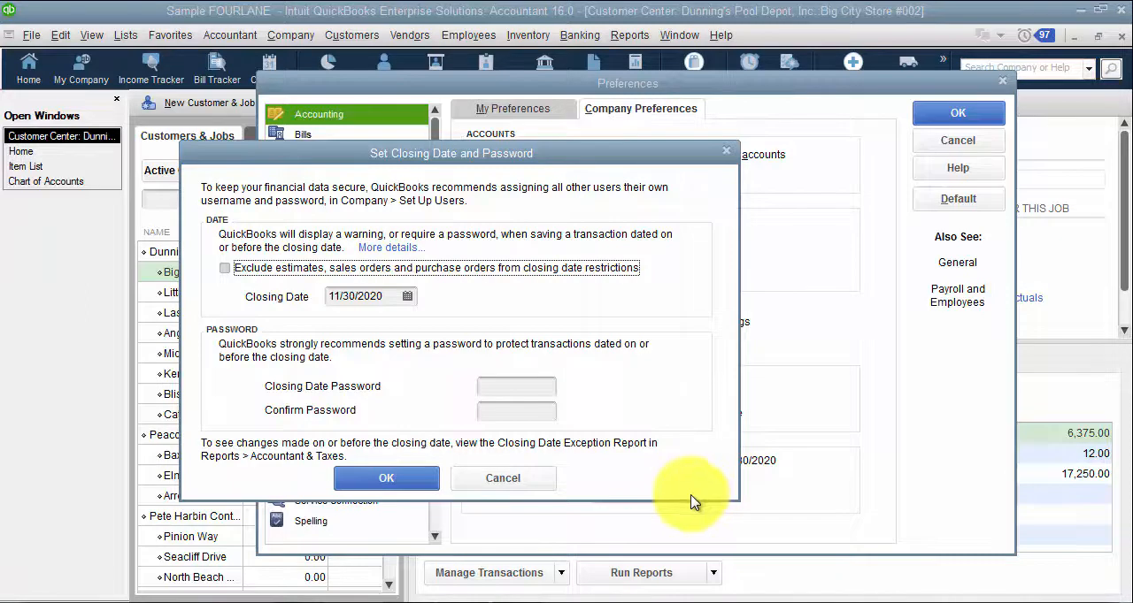
click(485, 479)
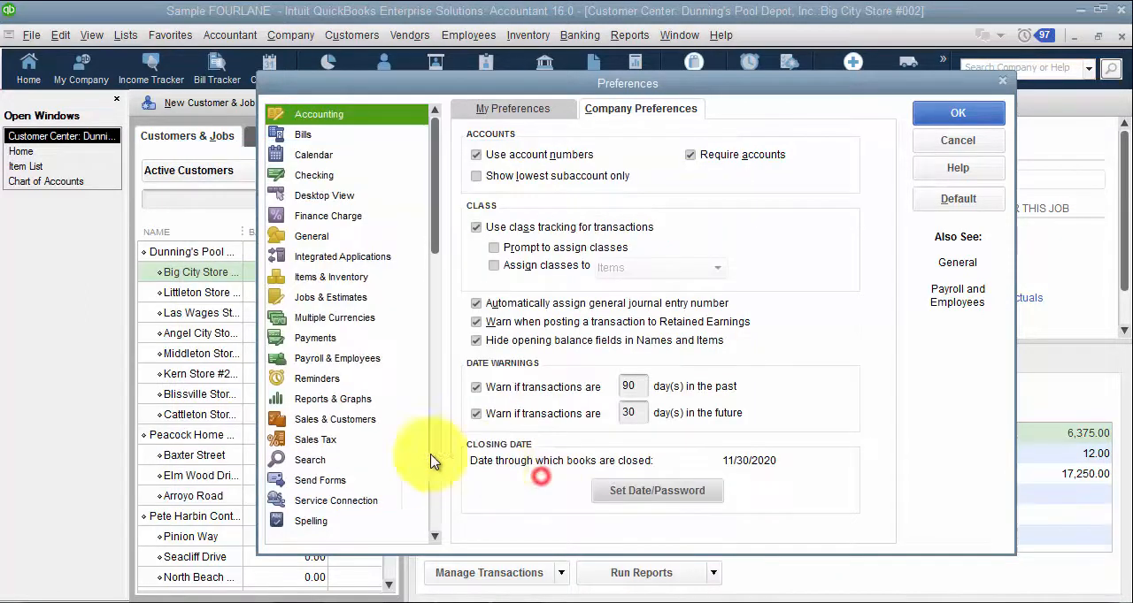
Step: Review the company-wide Bills preferences, trying automatic credit use switched off and browsing the default discount accounts without choosing another
click(311, 137)
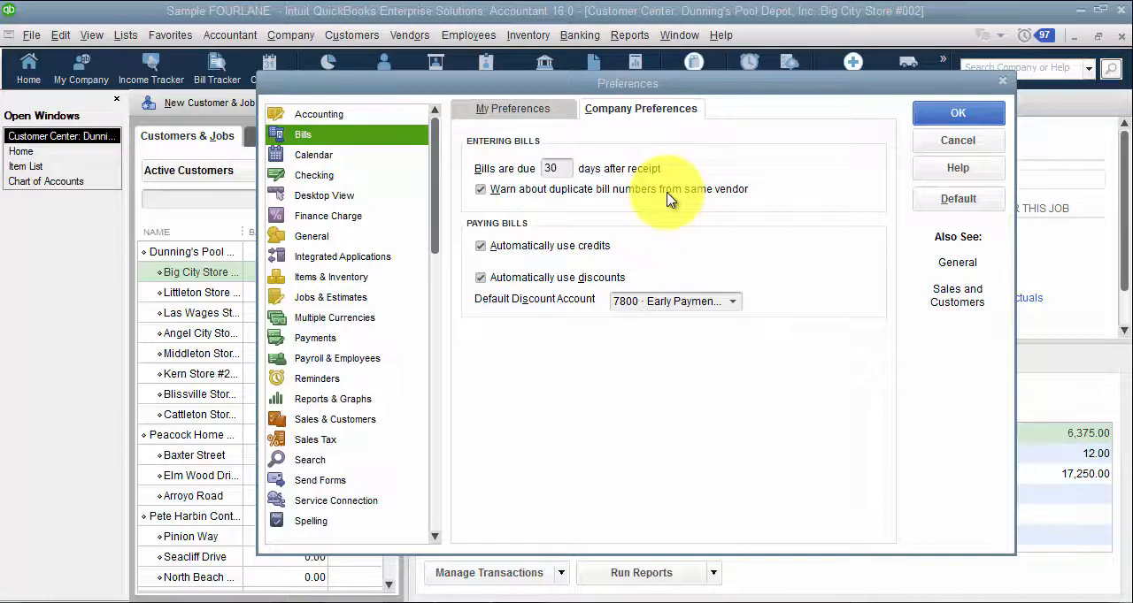
click(553, 251)
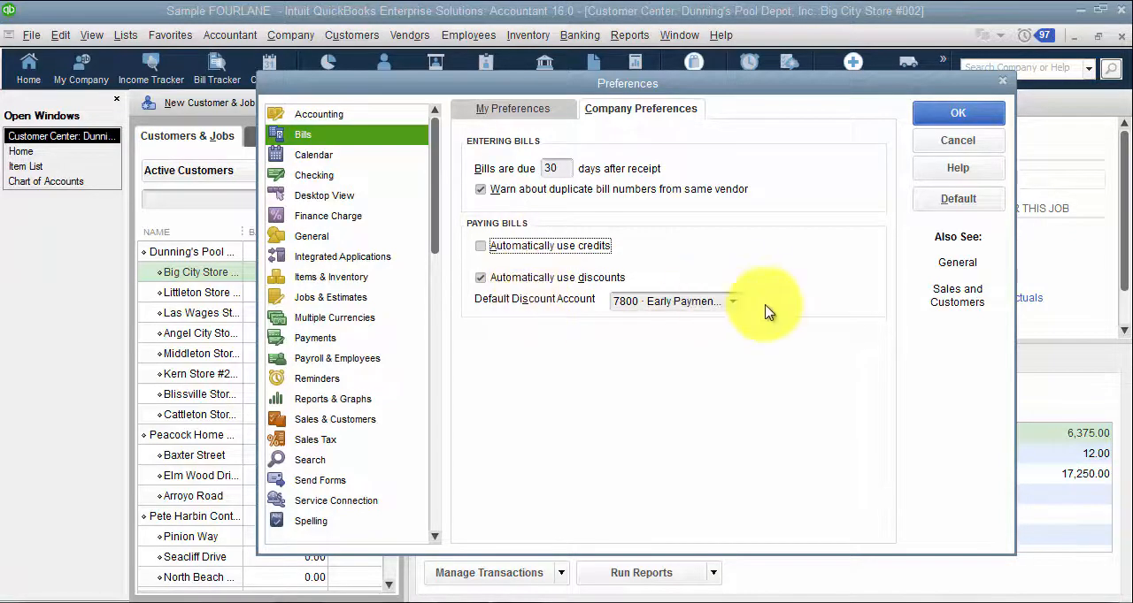
click(738, 303)
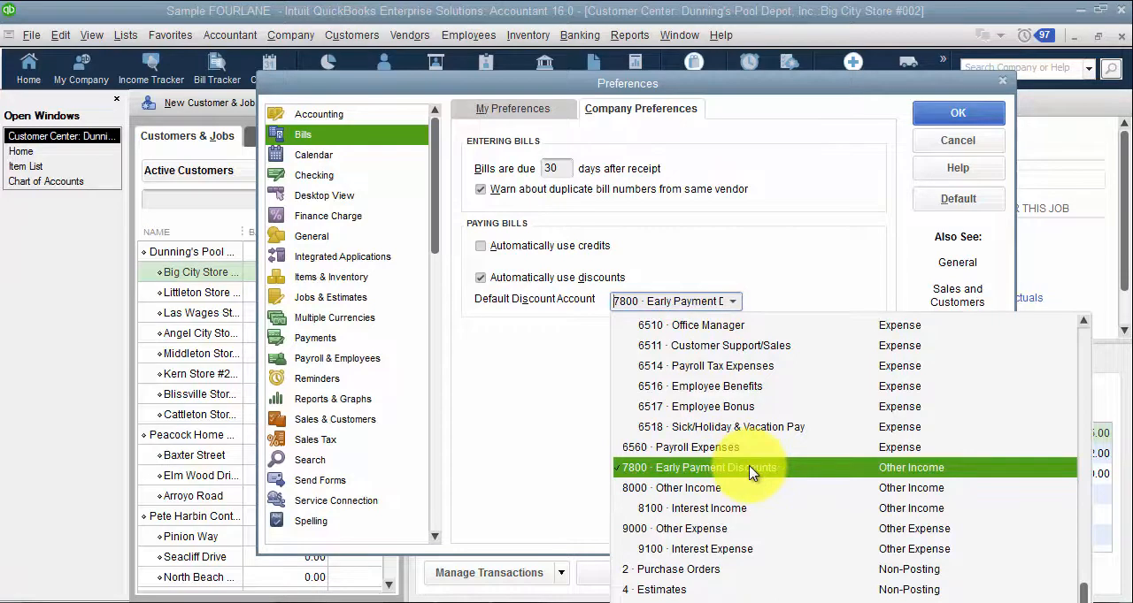
scroll(750, 473, up, 15)
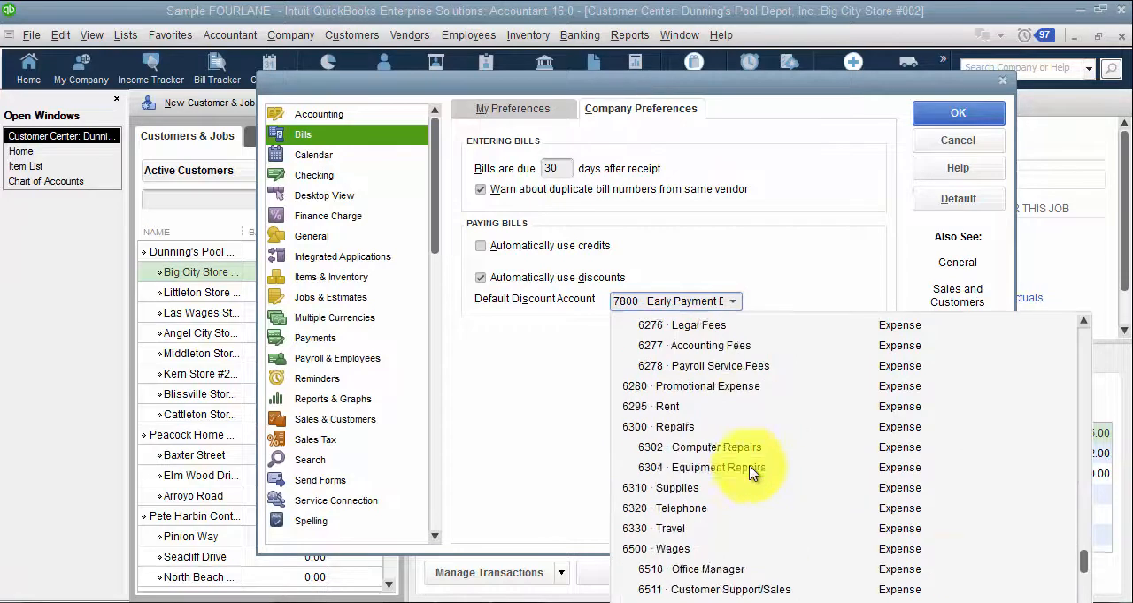
scroll(751, 472, up, 3)
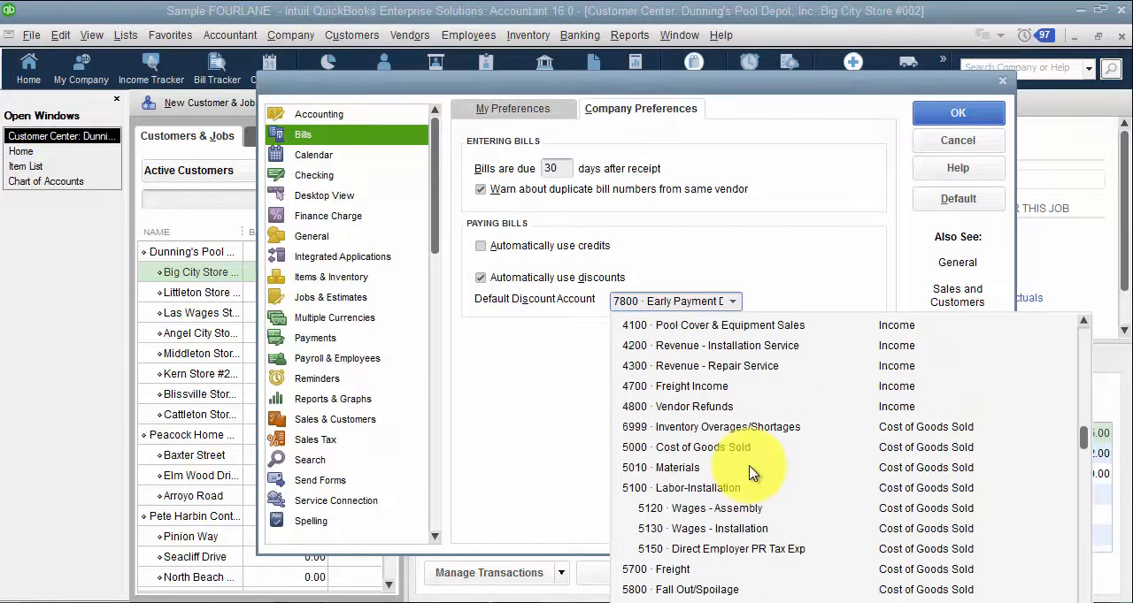
click(748, 253)
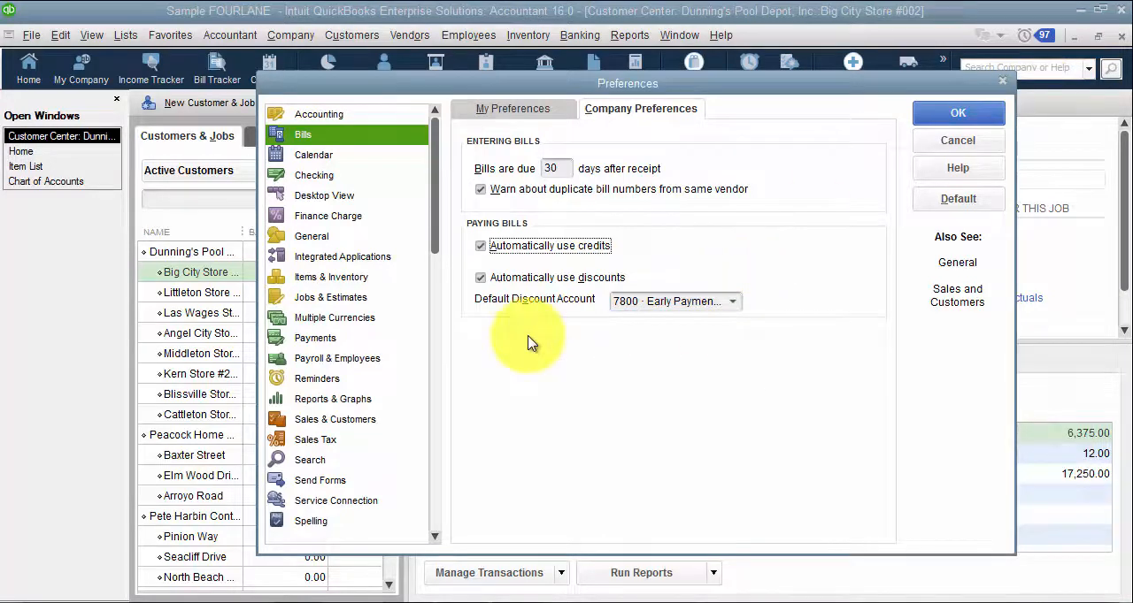
Step: Review the company-wide Calendar and Checking preferences, and check the bank account and payee fields on a blank check
click(325, 154)
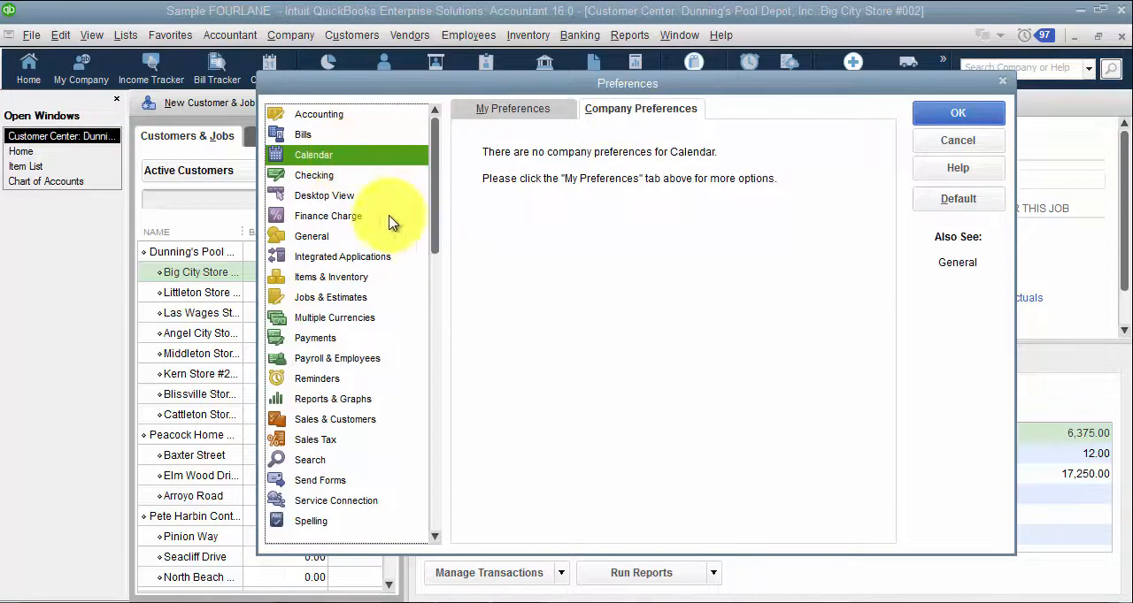
click(304, 179)
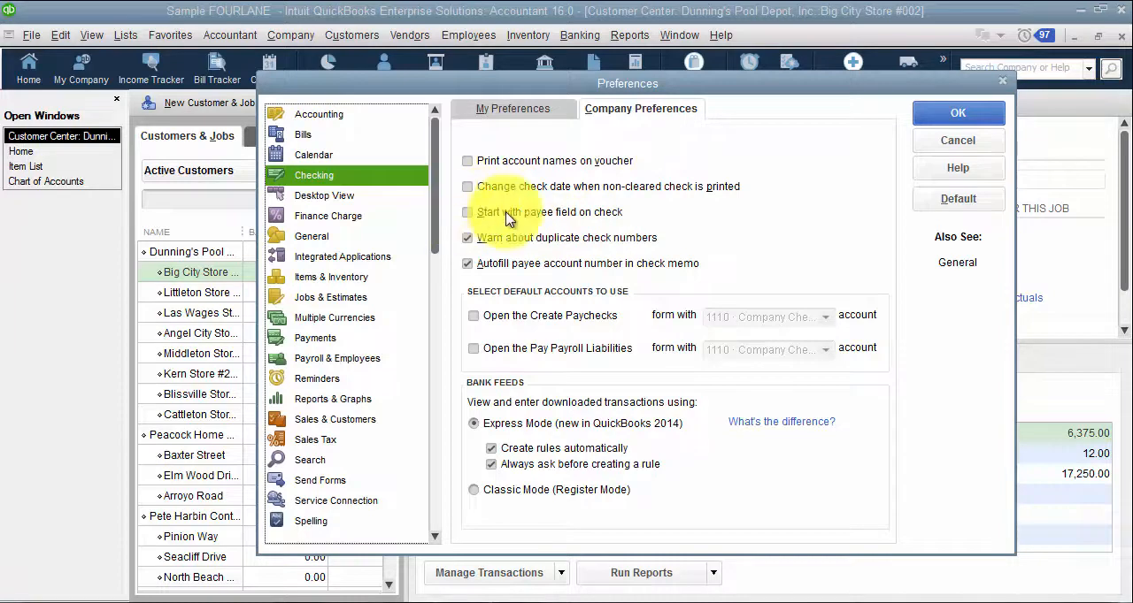
click(936, 117)
click(578, 35)
click(587, 57)
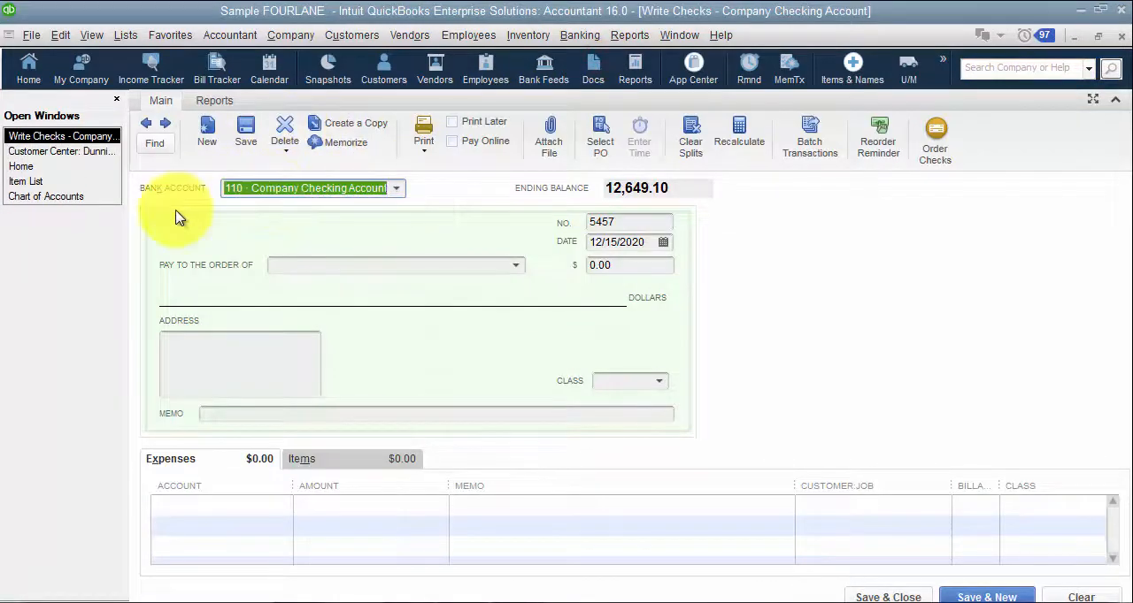
click(281, 263)
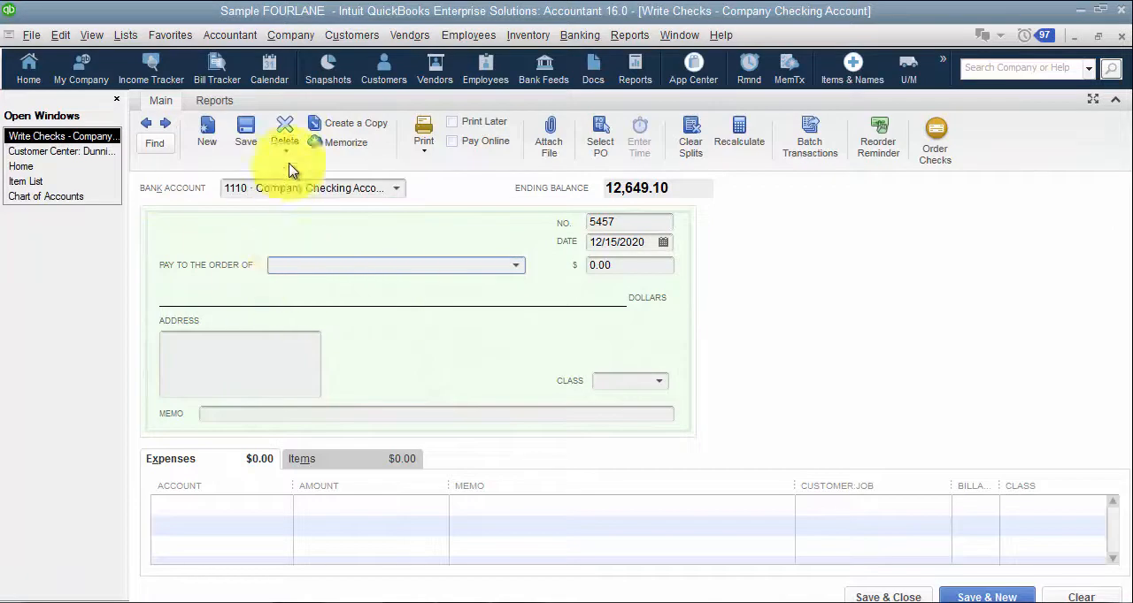
Step: Try the default Create Paychecks account option in the company-wide Checking preferences, browse its accounts, and switch it back off
click(62, 36)
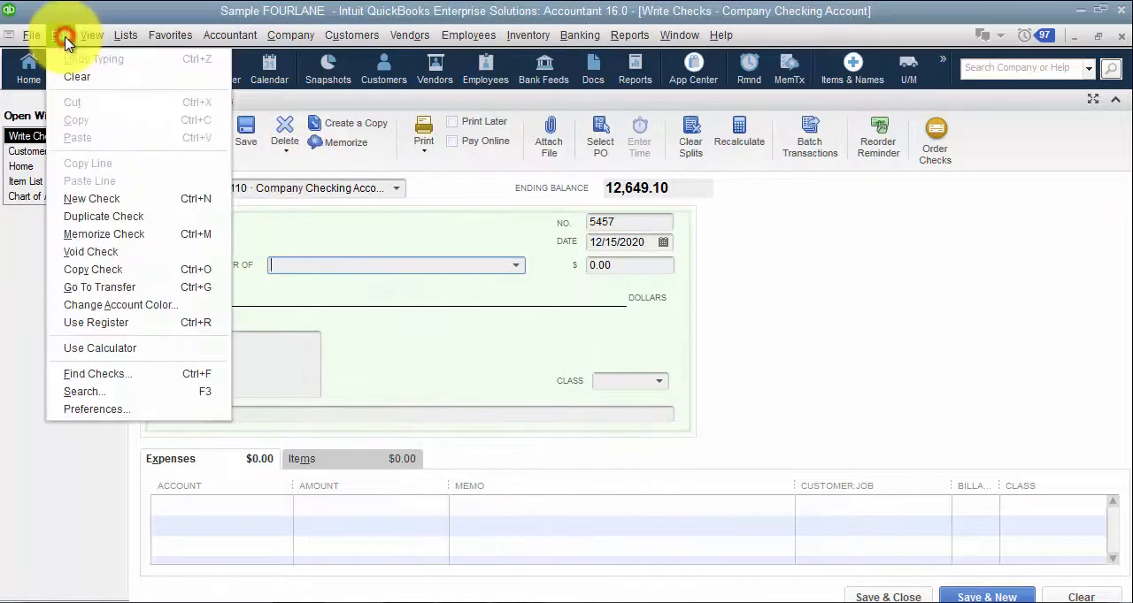
click(162, 409)
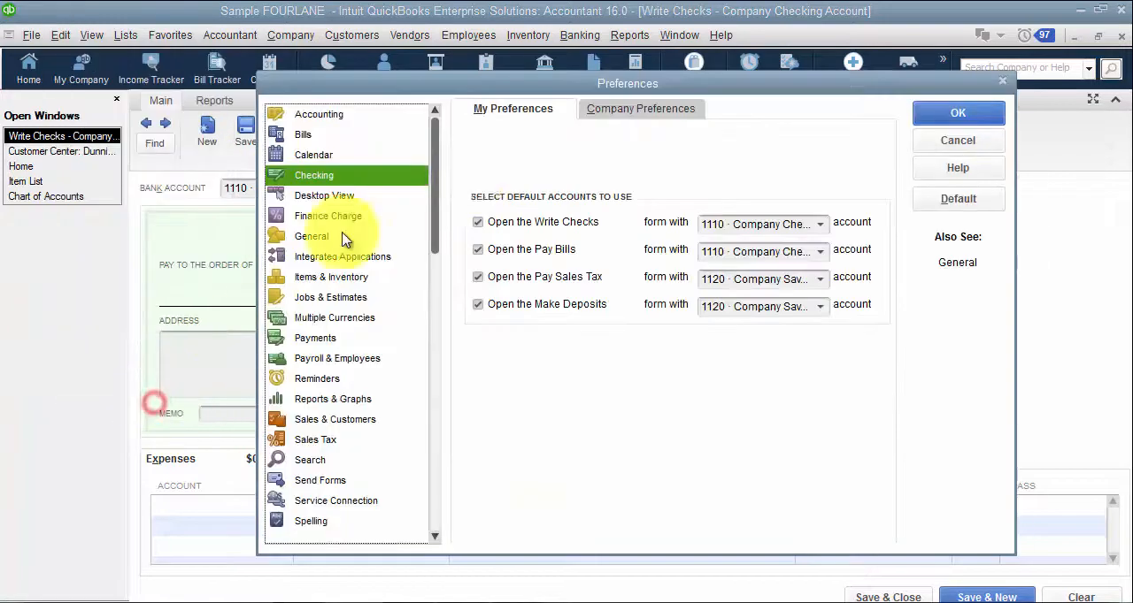
click(630, 111)
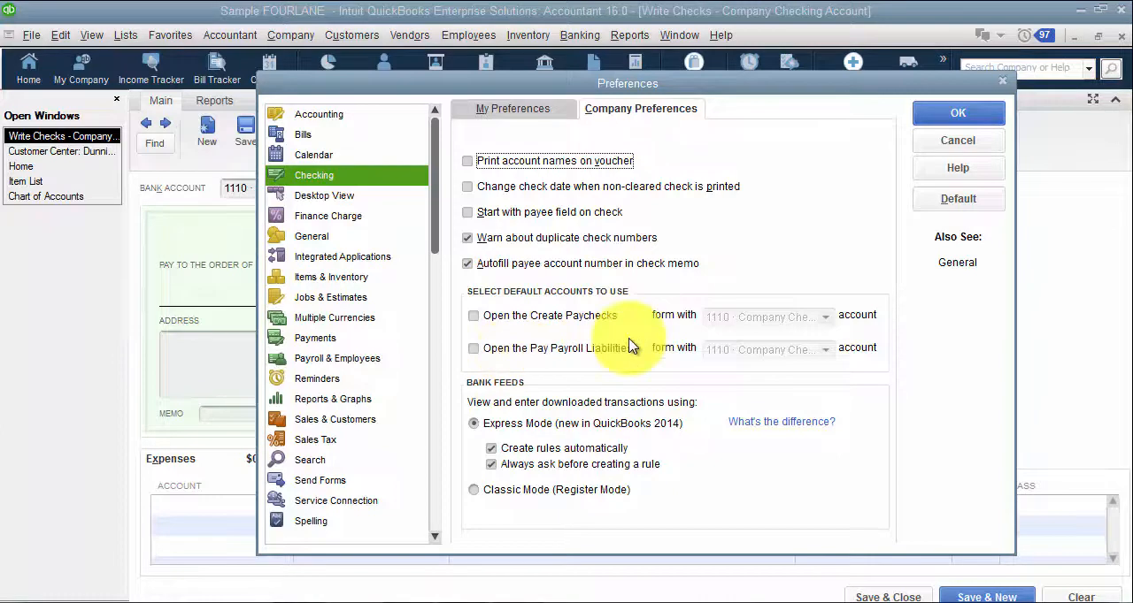
click(551, 315)
click(830, 319)
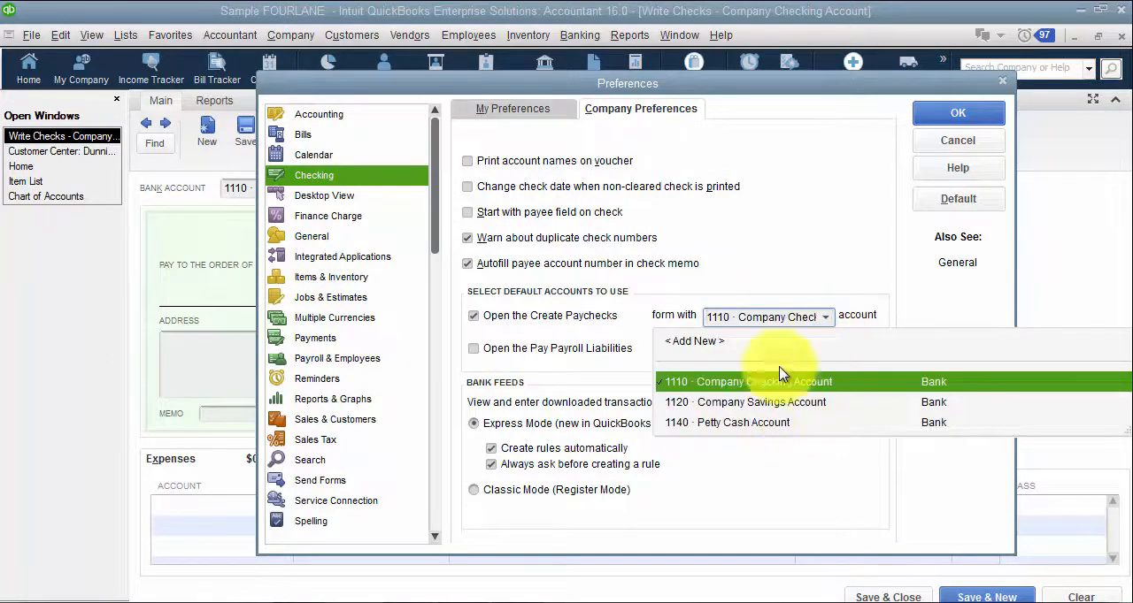
click(777, 265)
click(474, 316)
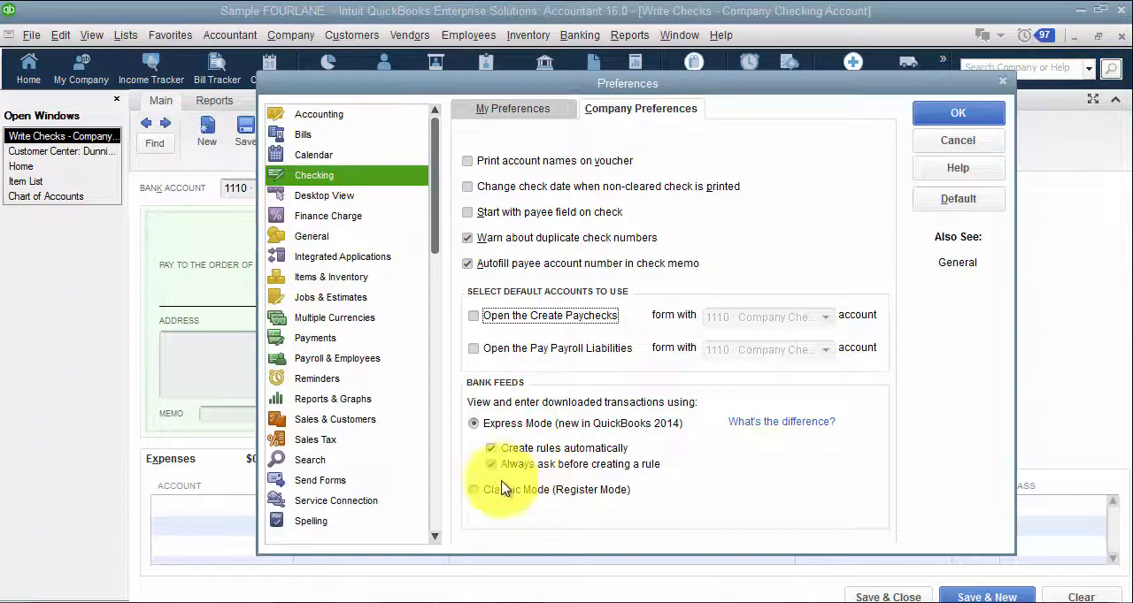
Step: Compare the Home page with the company-wide Desktop View preferences, and turn off Sales Receipts and Statements and Statement Charges
click(347, 196)
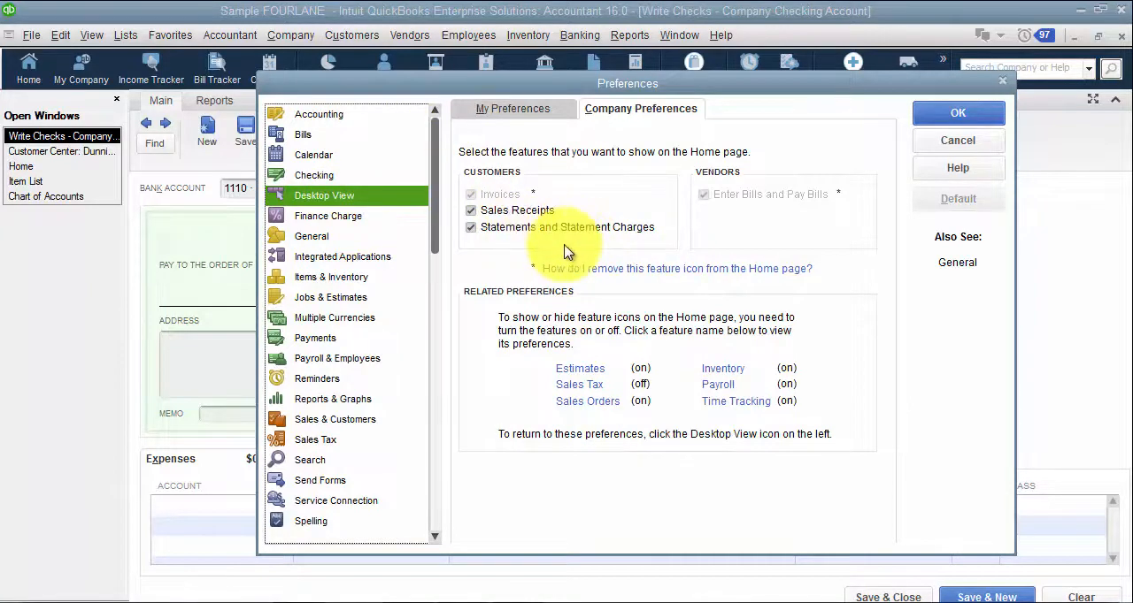
click(954, 113)
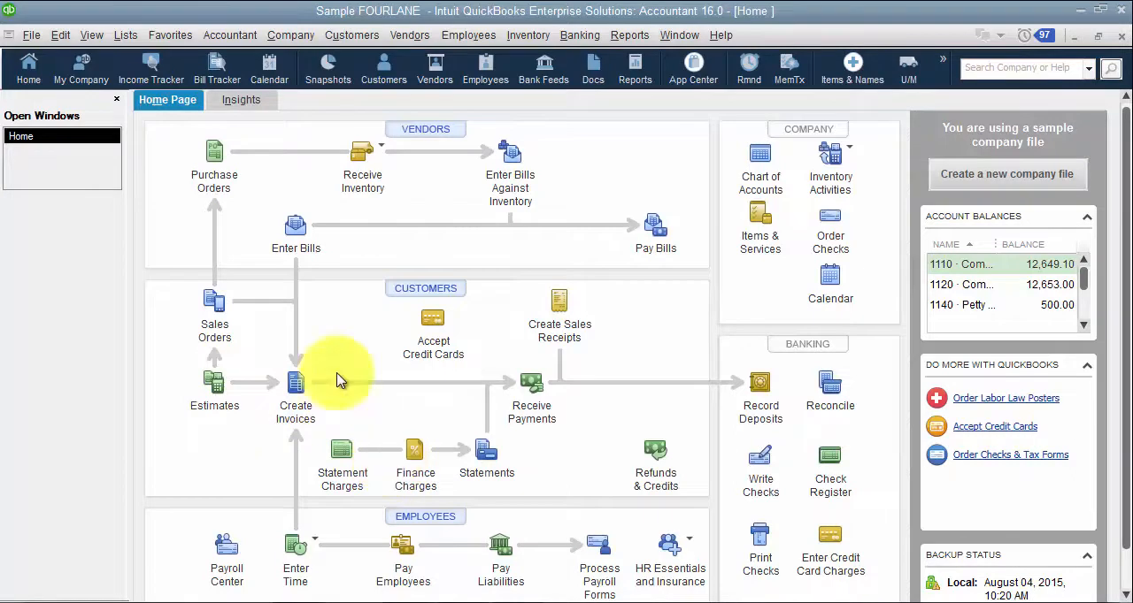
click(58, 37)
click(138, 283)
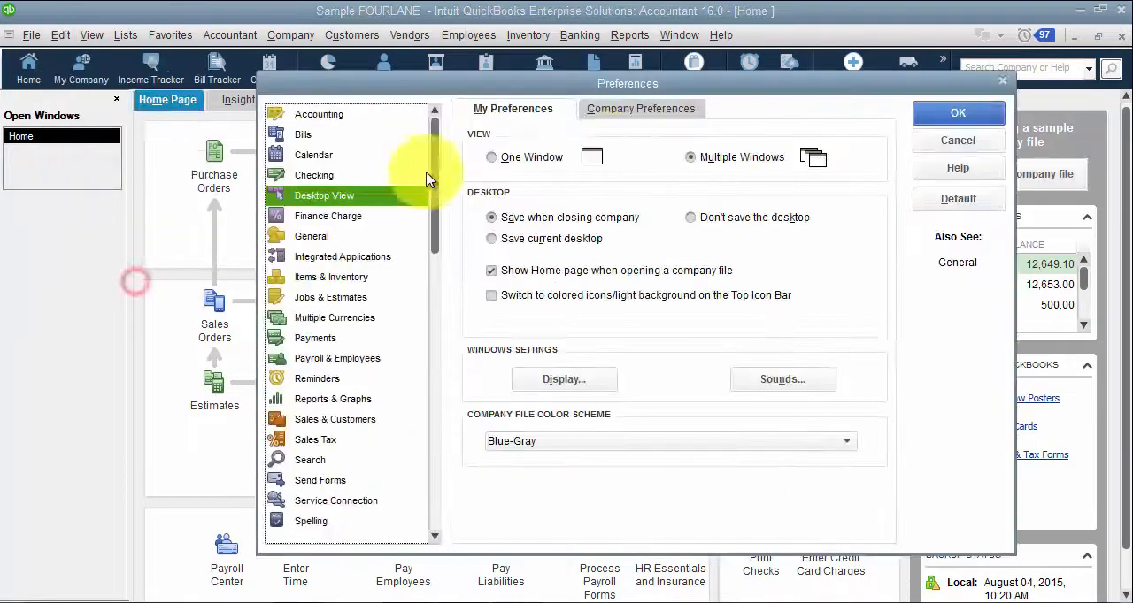
click(605, 111)
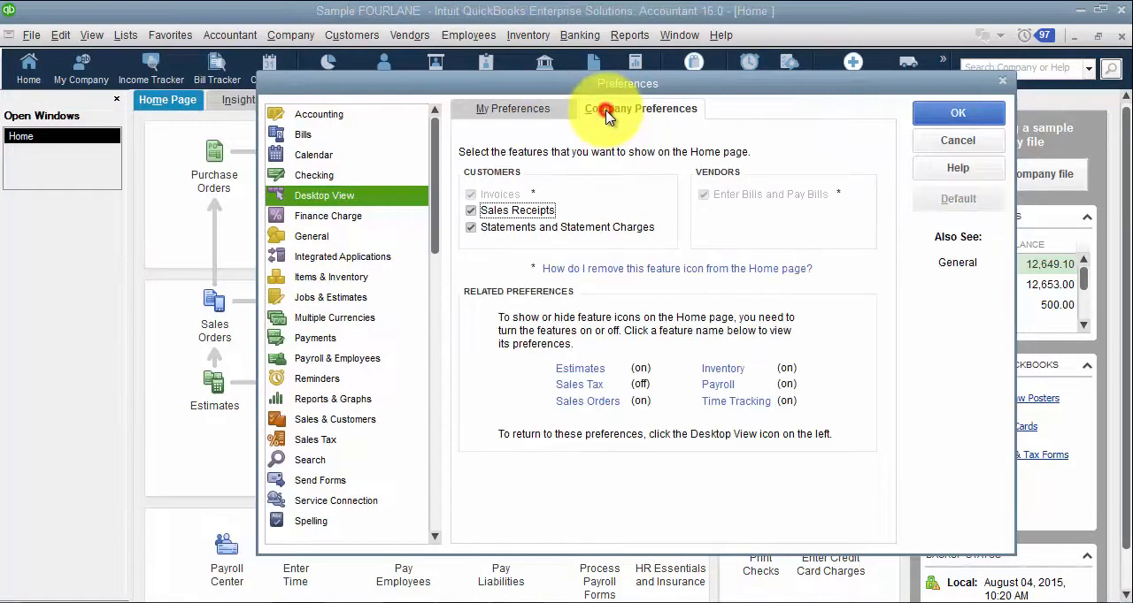
click(507, 210)
drag(632, 84, 639, 331)
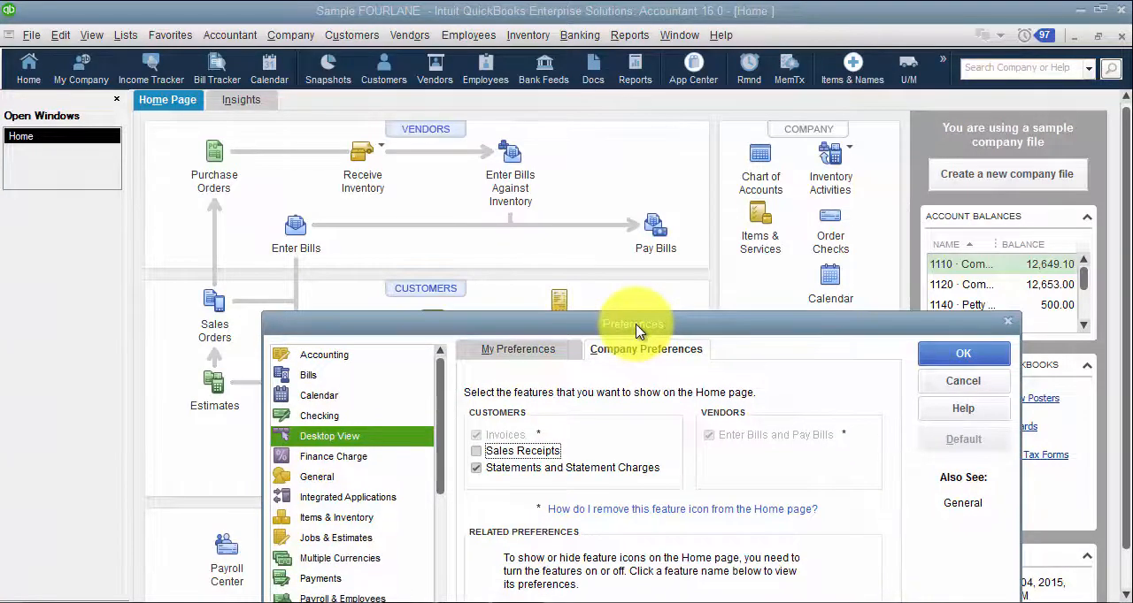
click(500, 468)
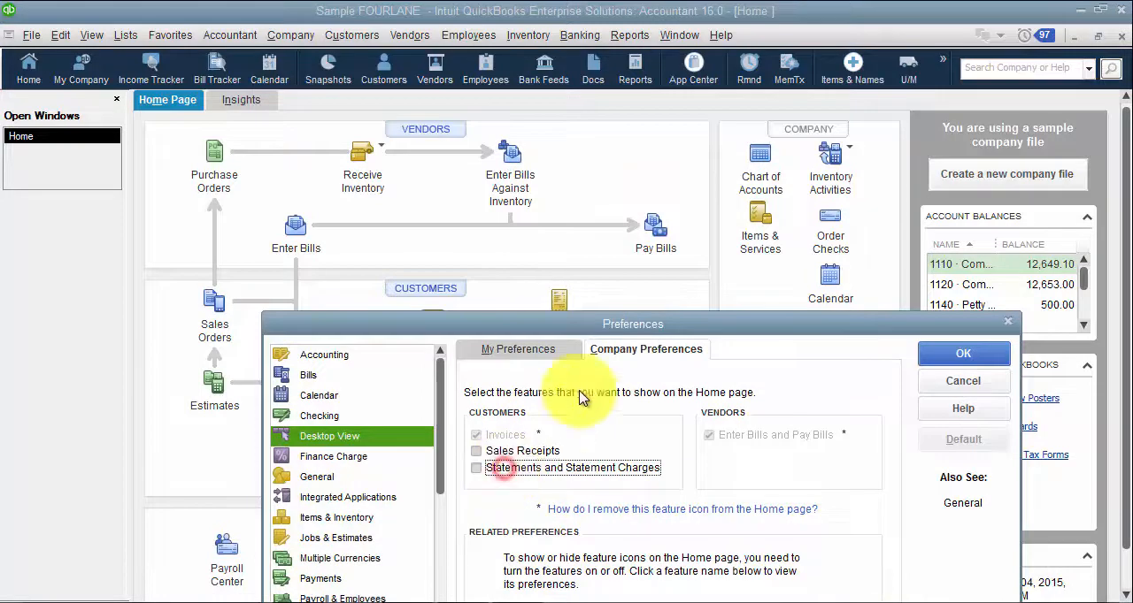
drag(564, 322, 543, 151)
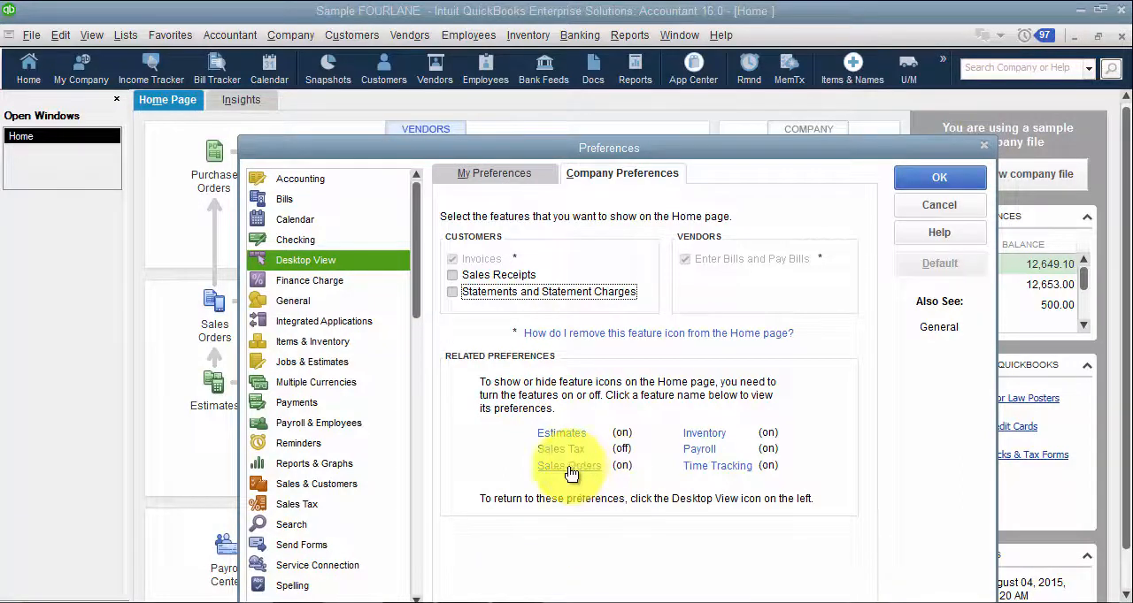
Step: Follow the related Time Tracking preference to Time & Expenses, saving the Desktop View changes
click(697, 473)
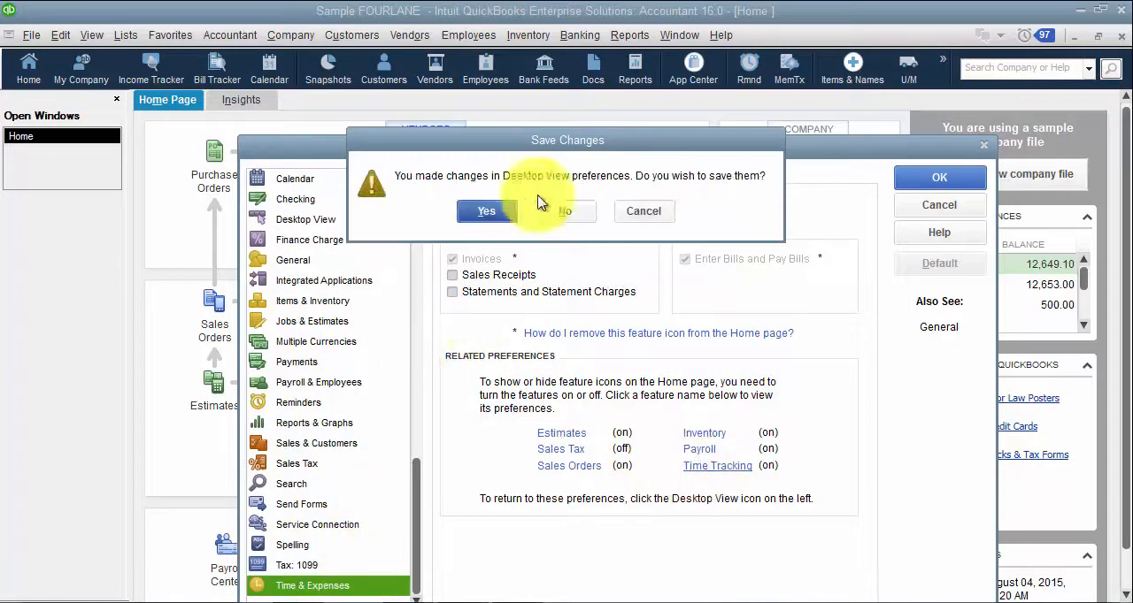
click(487, 212)
click(571, 212)
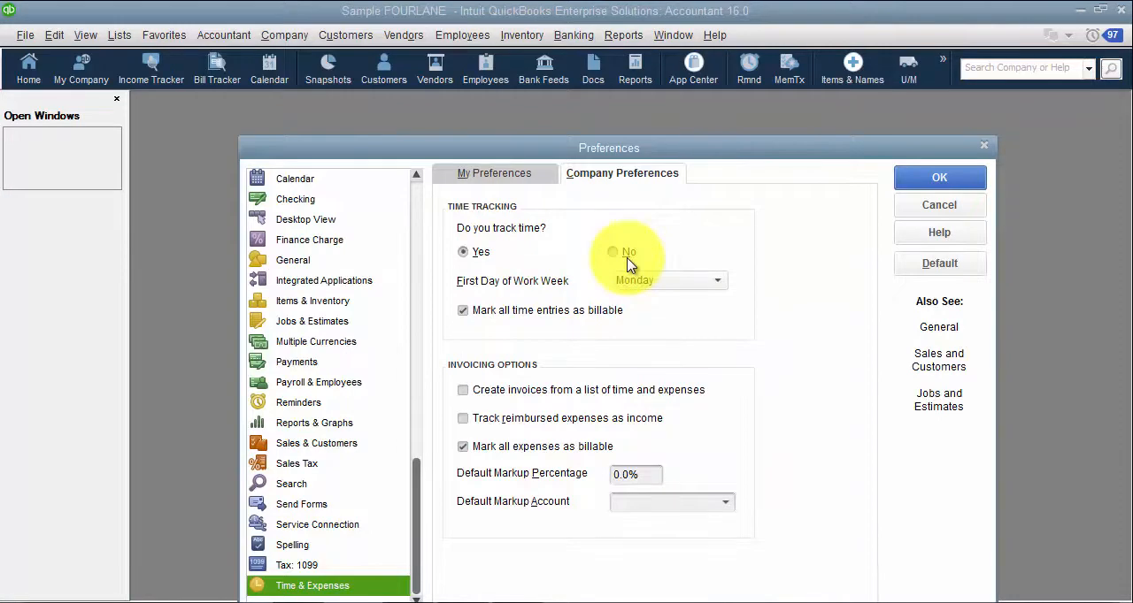
Step: Return to the Desktop View preferences, accept them, and reopen the Home page maximized to check its icons
click(311, 219)
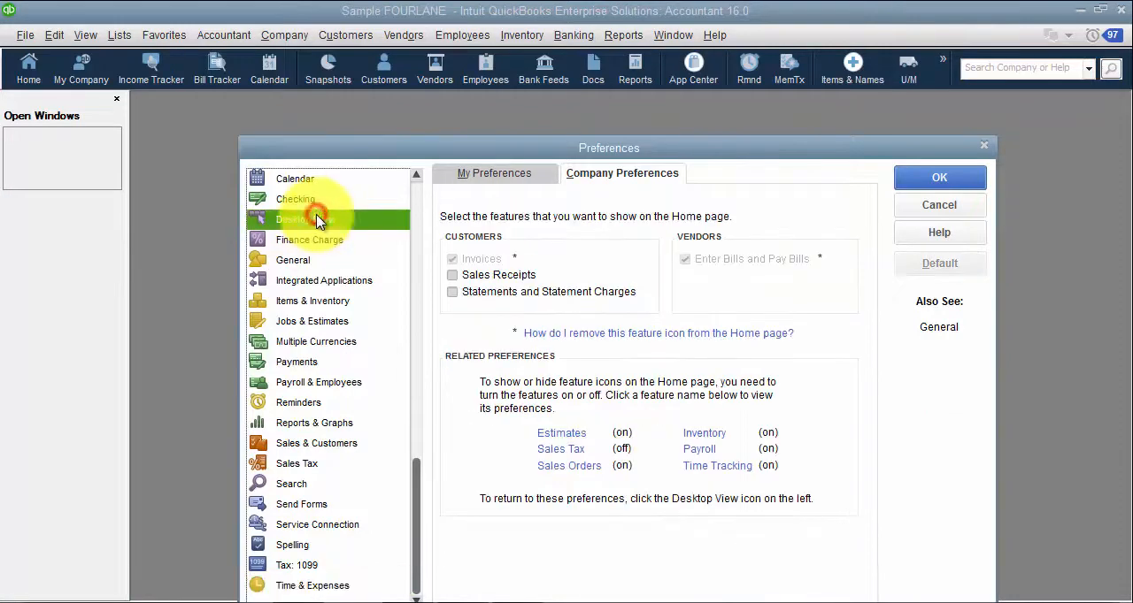
click(924, 186)
click(24, 66)
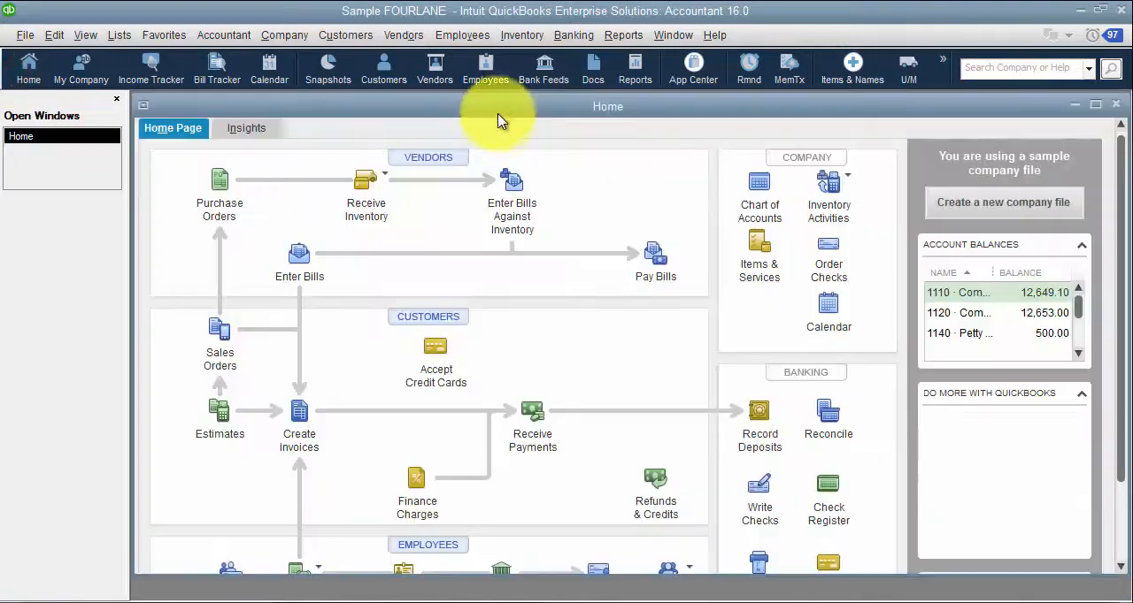
double_click(504, 106)
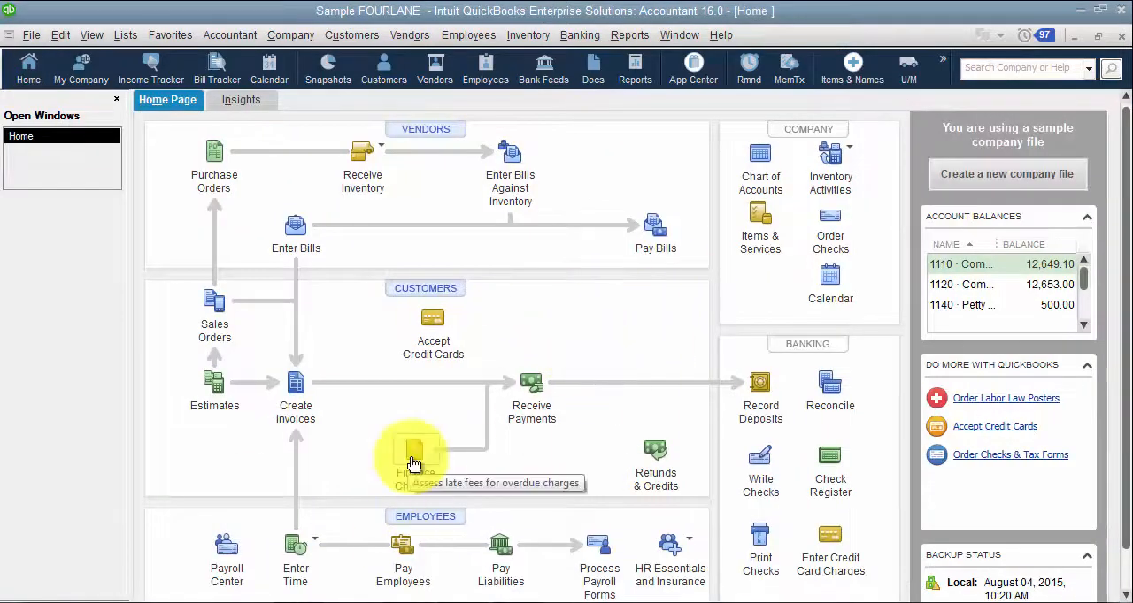
Step: Set the minimum finance charge to 25.00 in the company-wide Finance Charge preferences
click(59, 35)
click(152, 284)
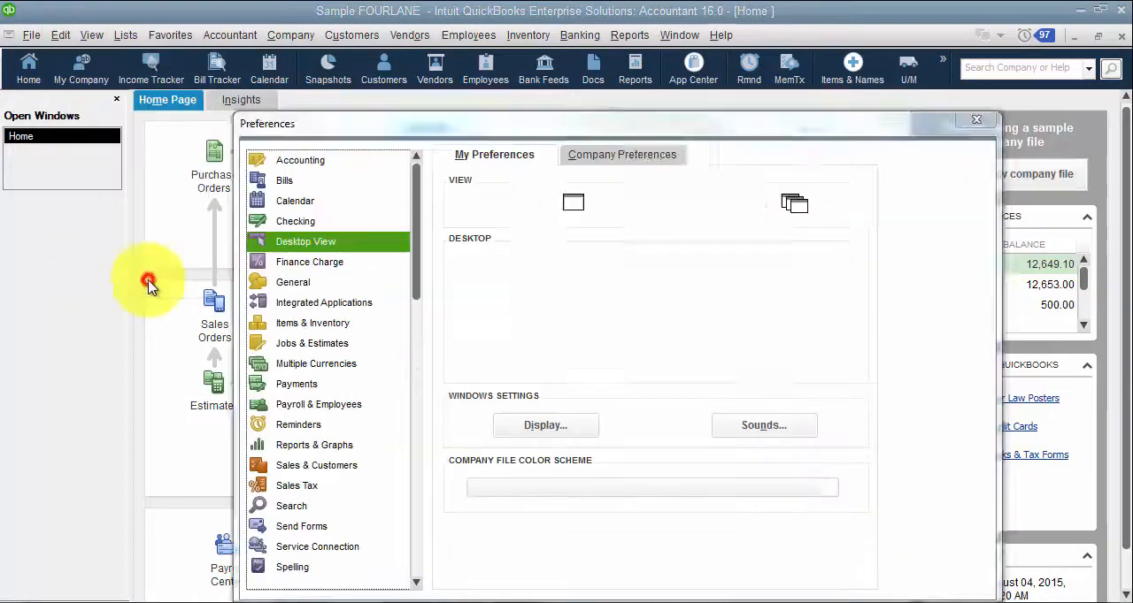
click(636, 155)
click(310, 262)
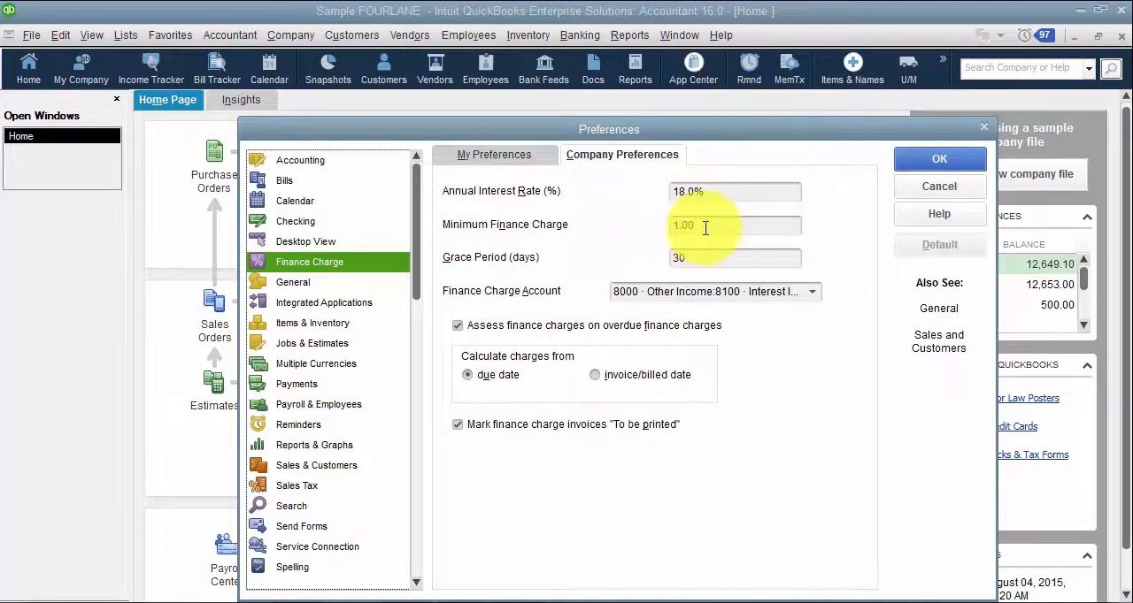
drag(705, 228, 663, 230)
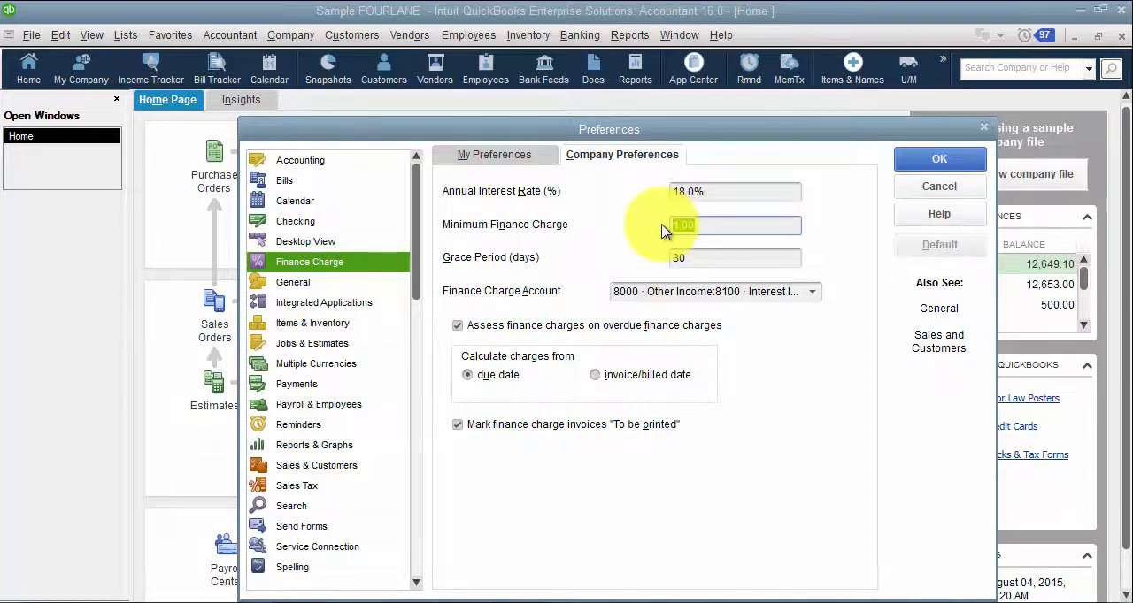
text(25)
key(Tab)
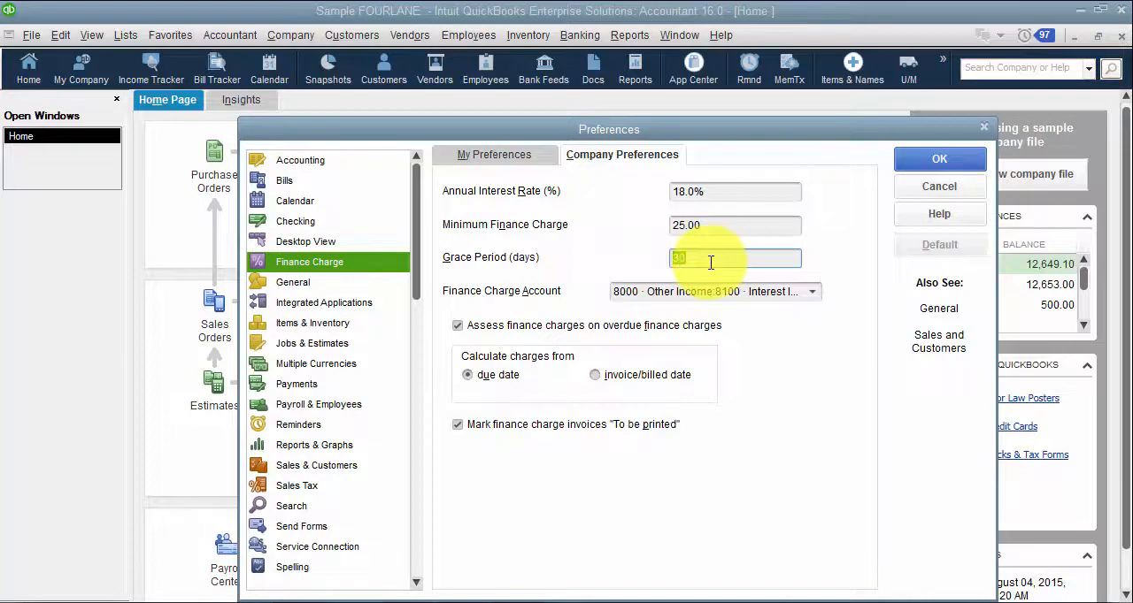
Step: Browse the finance charge accounts without choosing another, and discard the Finance Charge changes while switching to the General company preferences
click(812, 293)
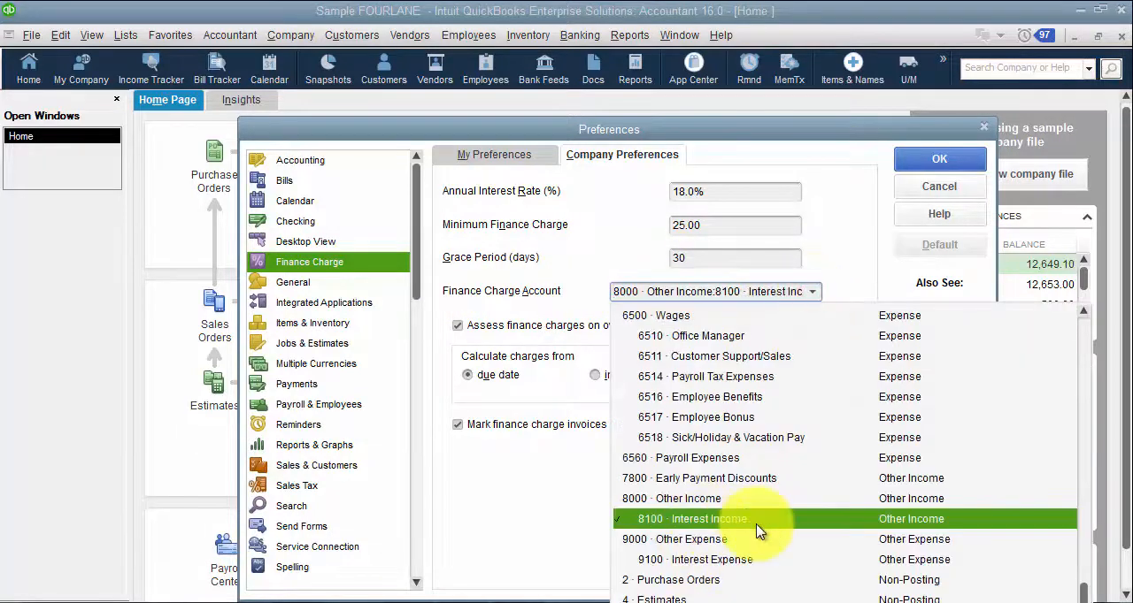
click(556, 270)
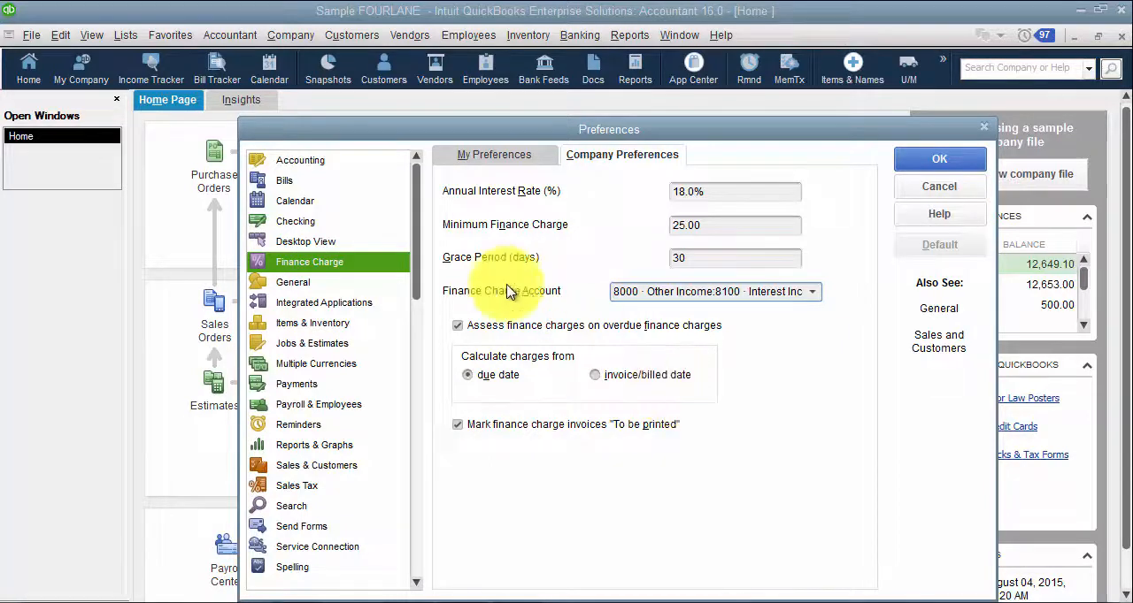
click(290, 283)
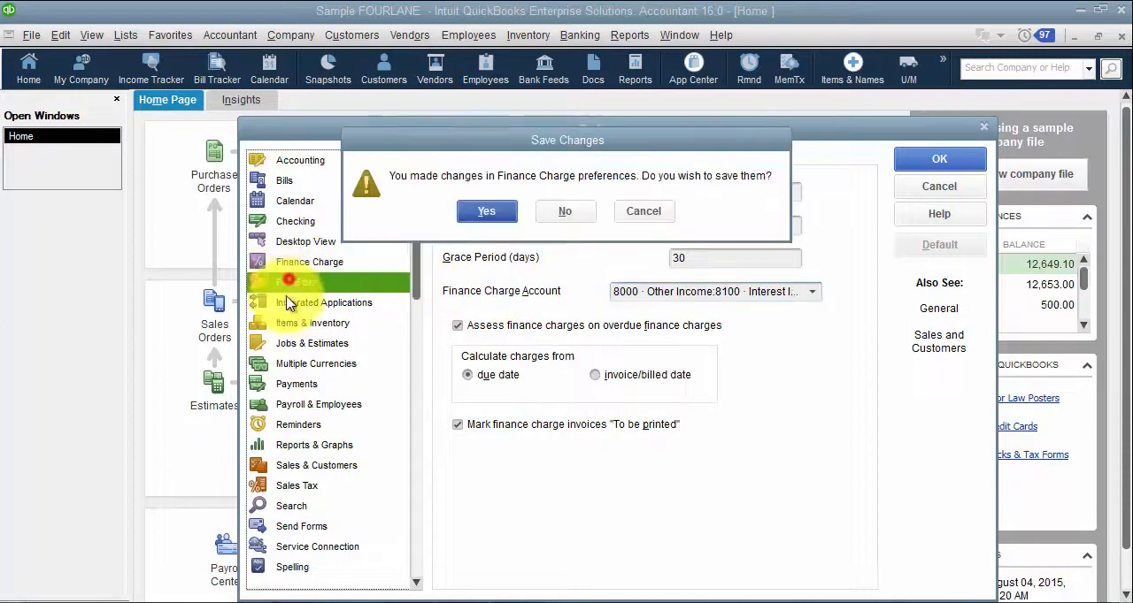
click(570, 210)
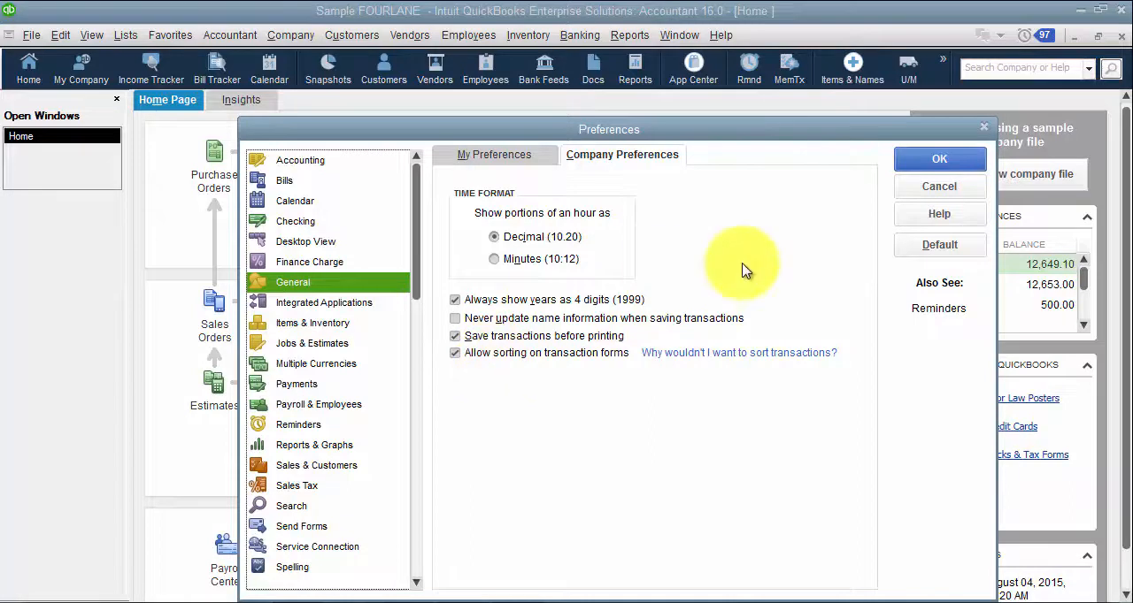
Step: Accept the General preferences and bring up the previous saved invoice in Create Invoices with the customer side panel collapsed
click(931, 168)
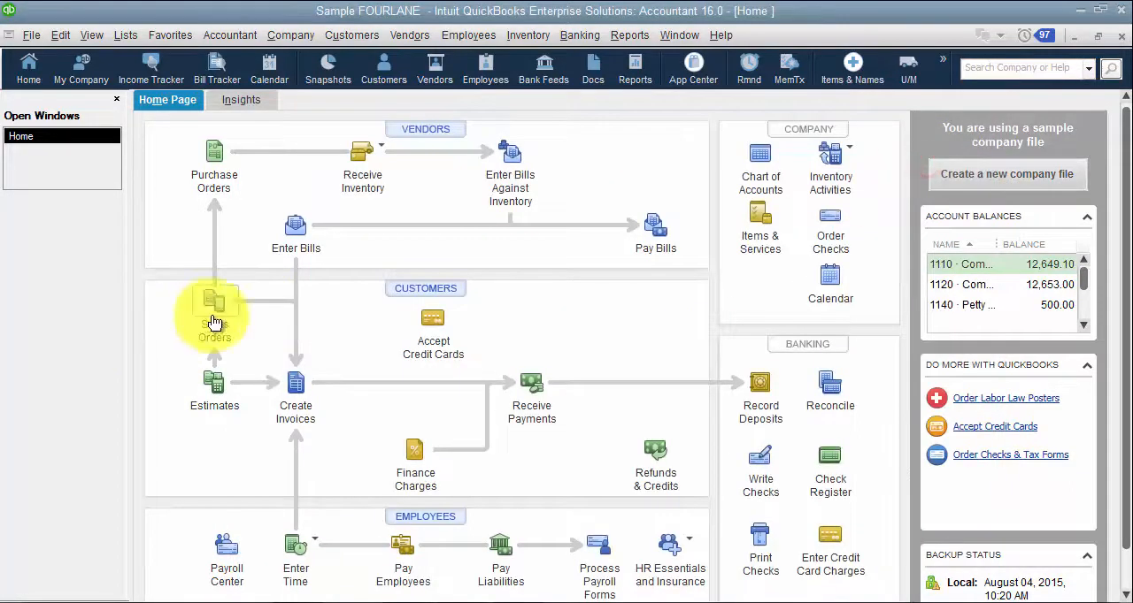
click(295, 396)
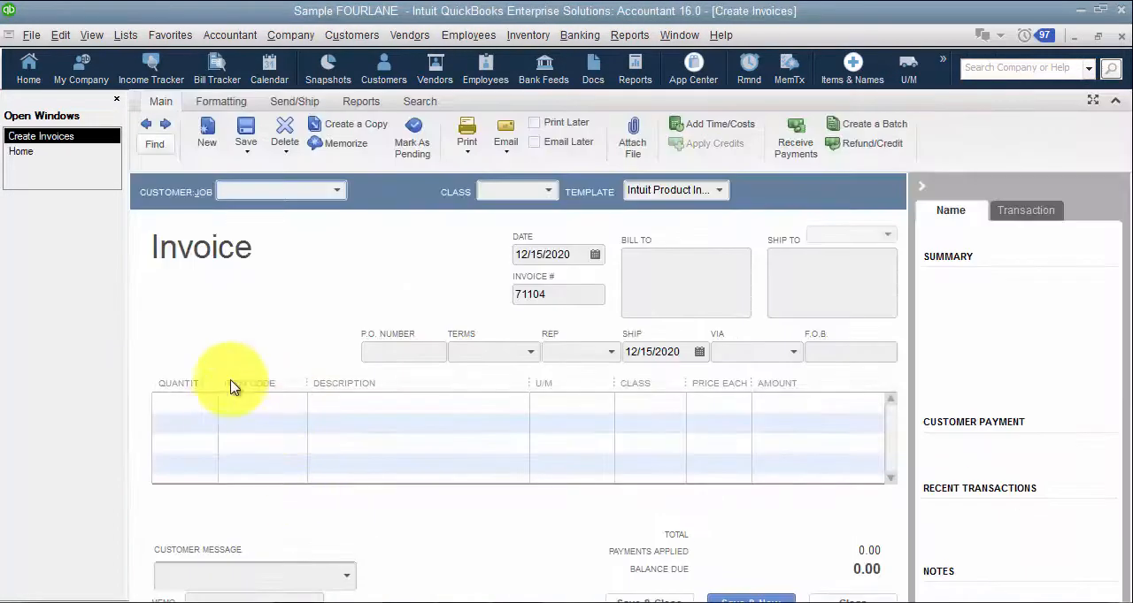
click(921, 186)
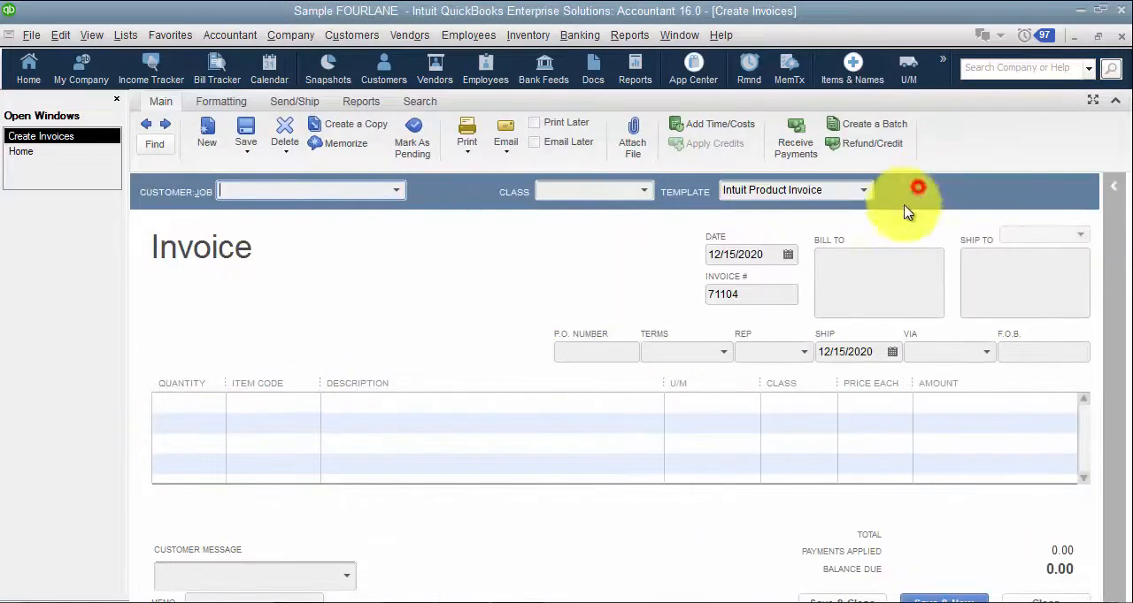
click(147, 125)
Step: Try sorting the invoice's lines by description and by item in both orders, closing the invoice without recording the changes
click(298, 386)
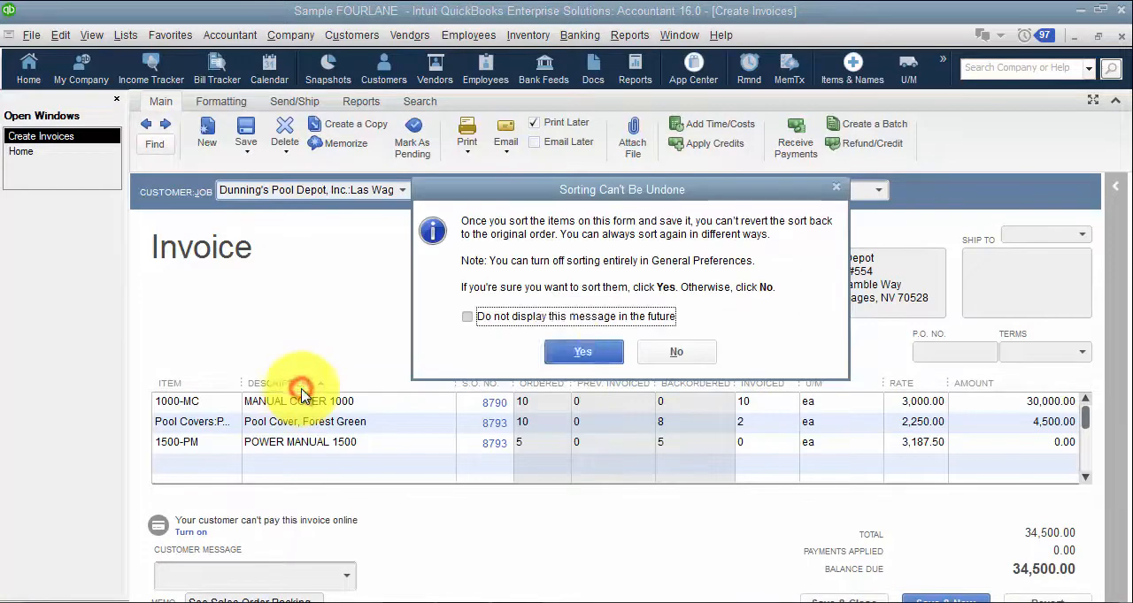
click(578, 350)
click(291, 382)
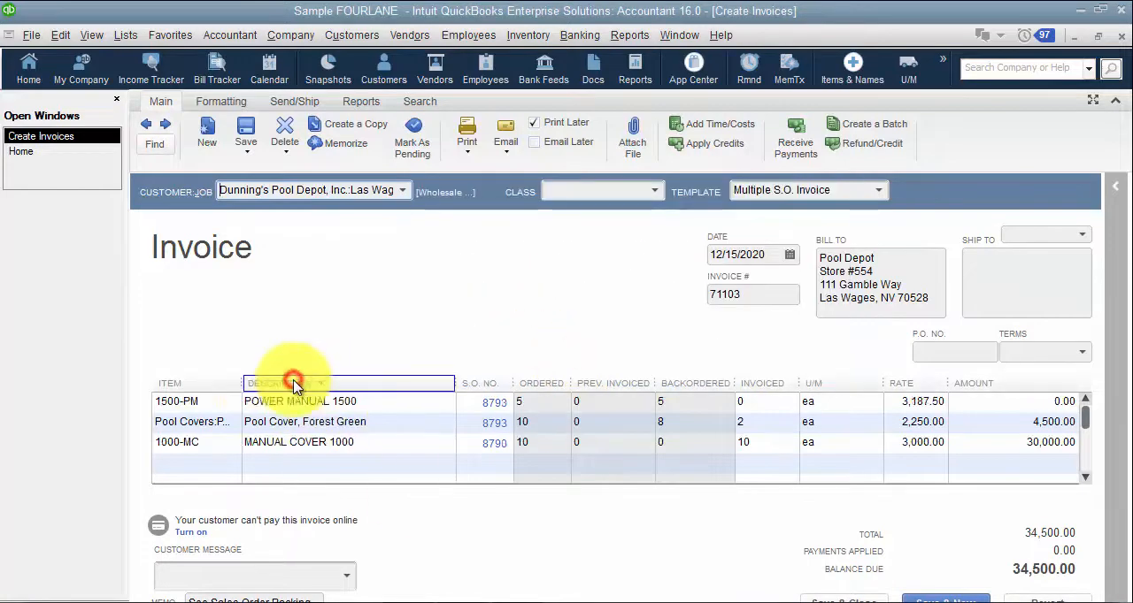
click(212, 382)
click(211, 382)
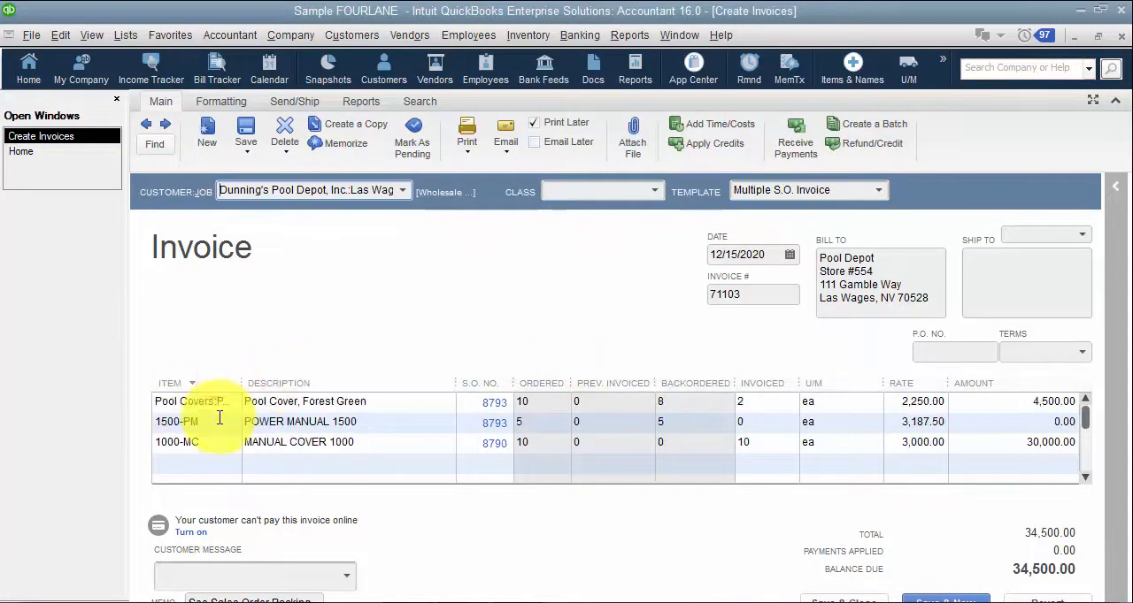
click(1123, 36)
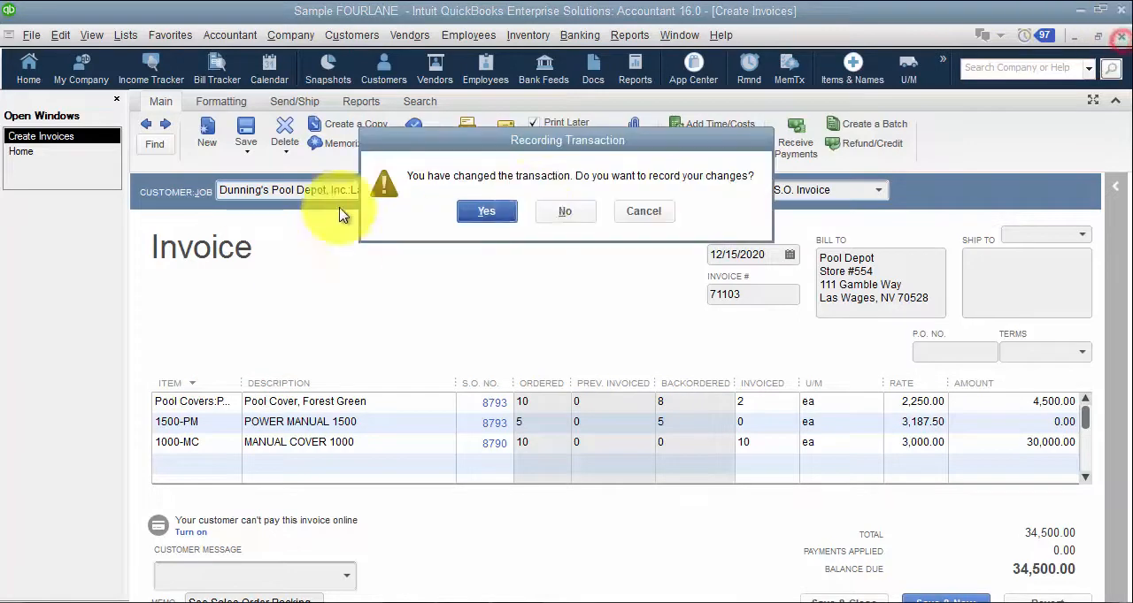
click(561, 214)
Step: Reopen the preferences at the company-wide General settings and switch to the Integrated Applications category
click(57, 35)
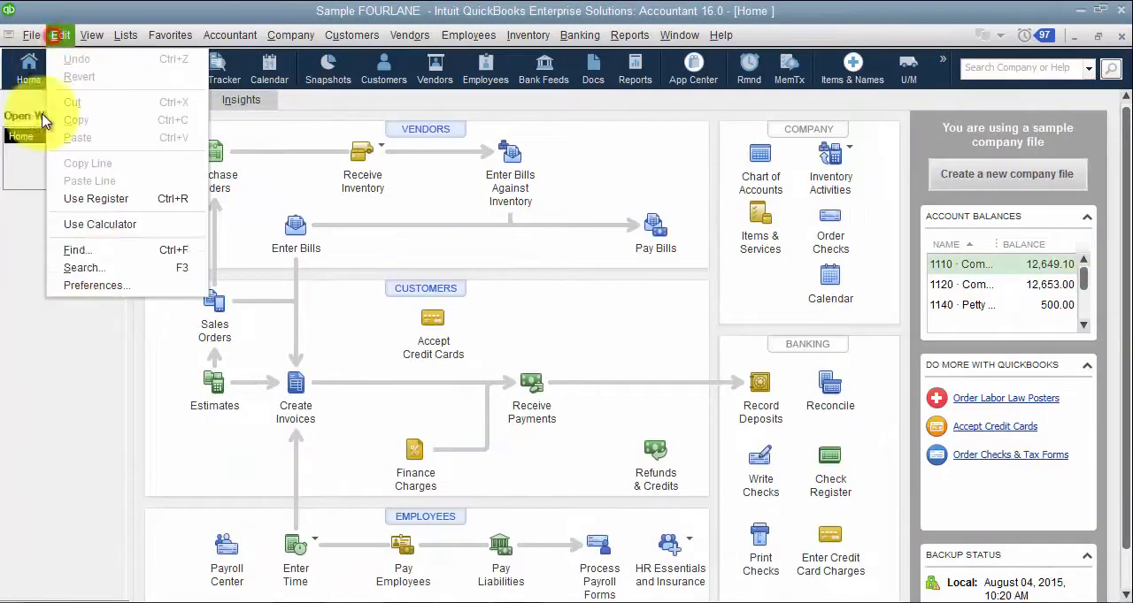
click(93, 283)
drag(453, 129, 407, 86)
click(582, 99)
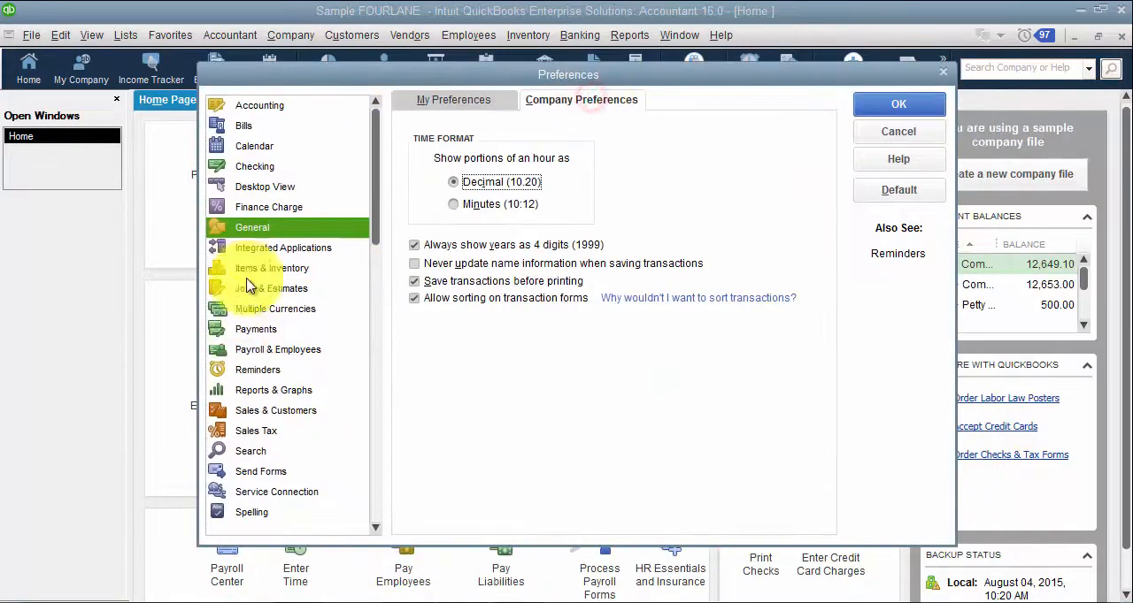
click(258, 252)
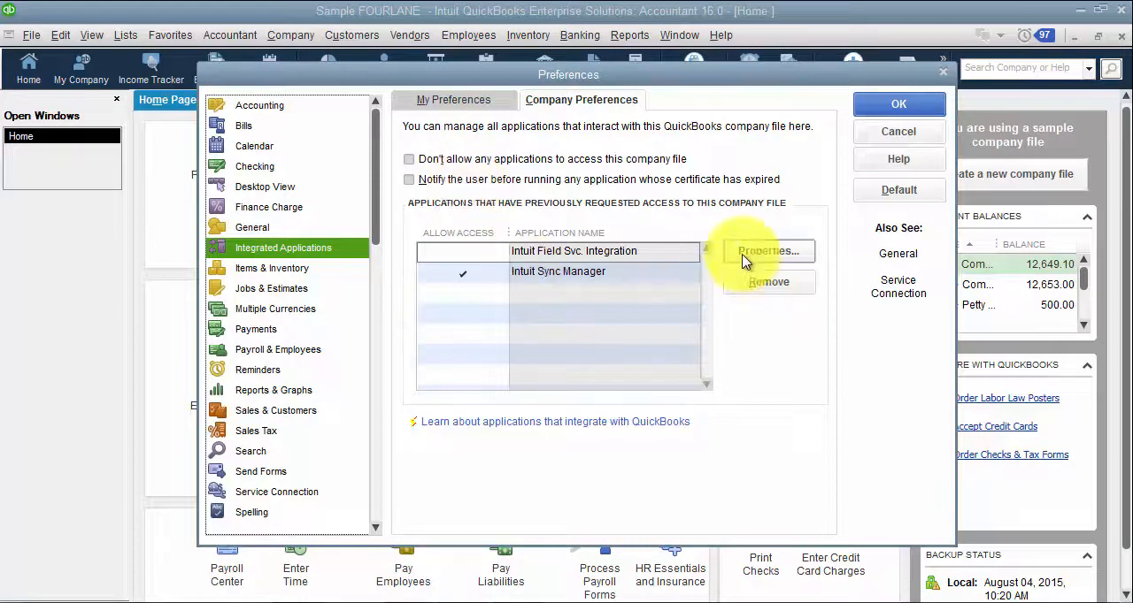
Step: Try allowing Intuit Field Svc. Integration to read and modify the company file, check its details, and cancel its properties
click(601, 252)
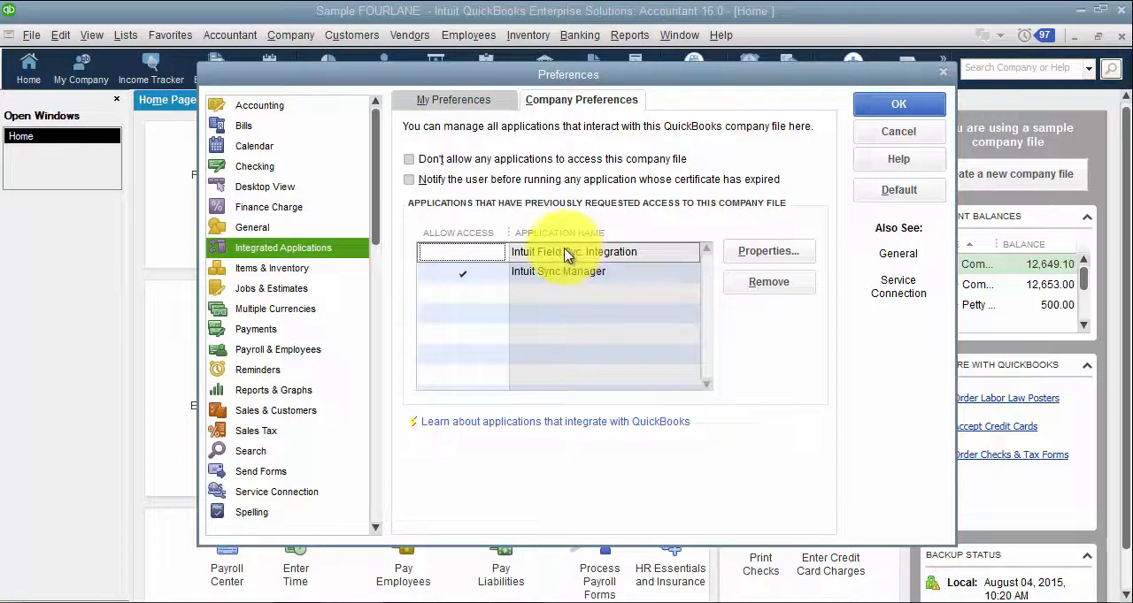
click(767, 251)
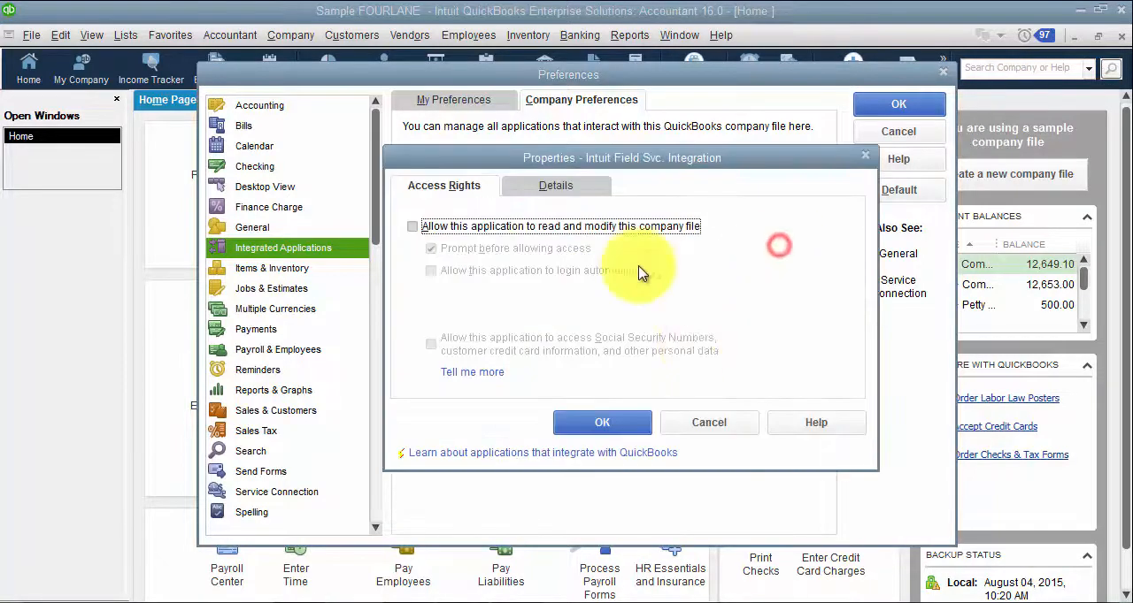
click(492, 227)
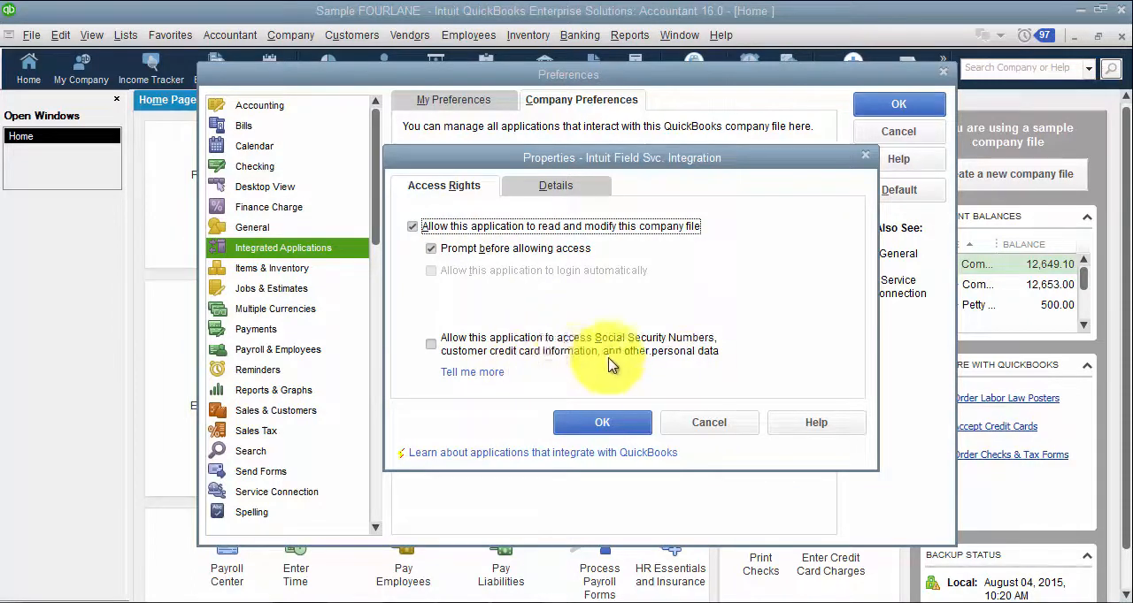
click(576, 185)
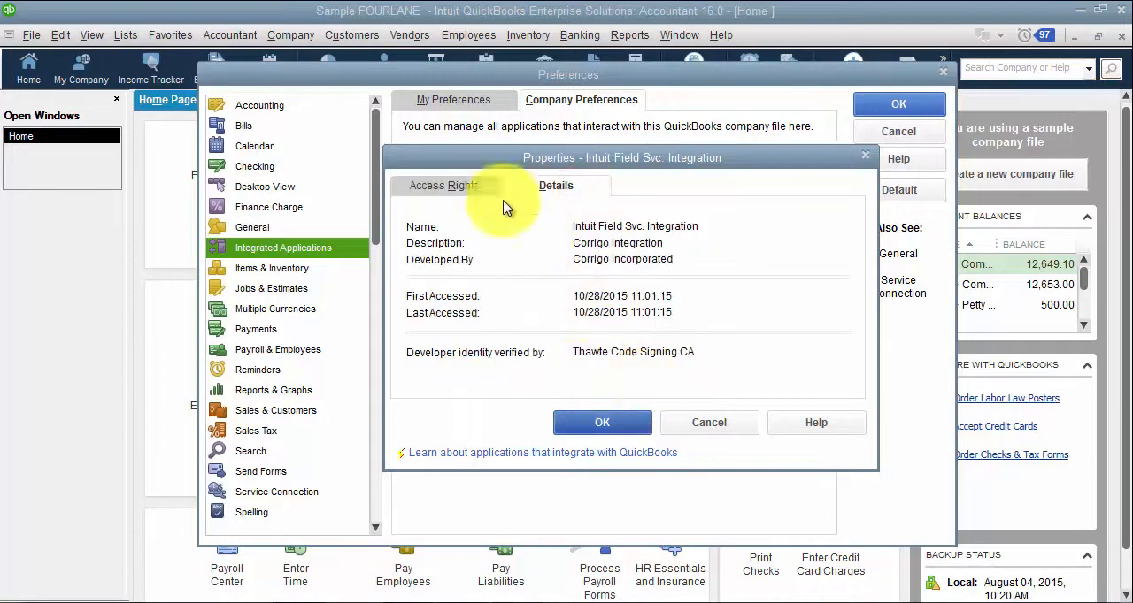
click(444, 186)
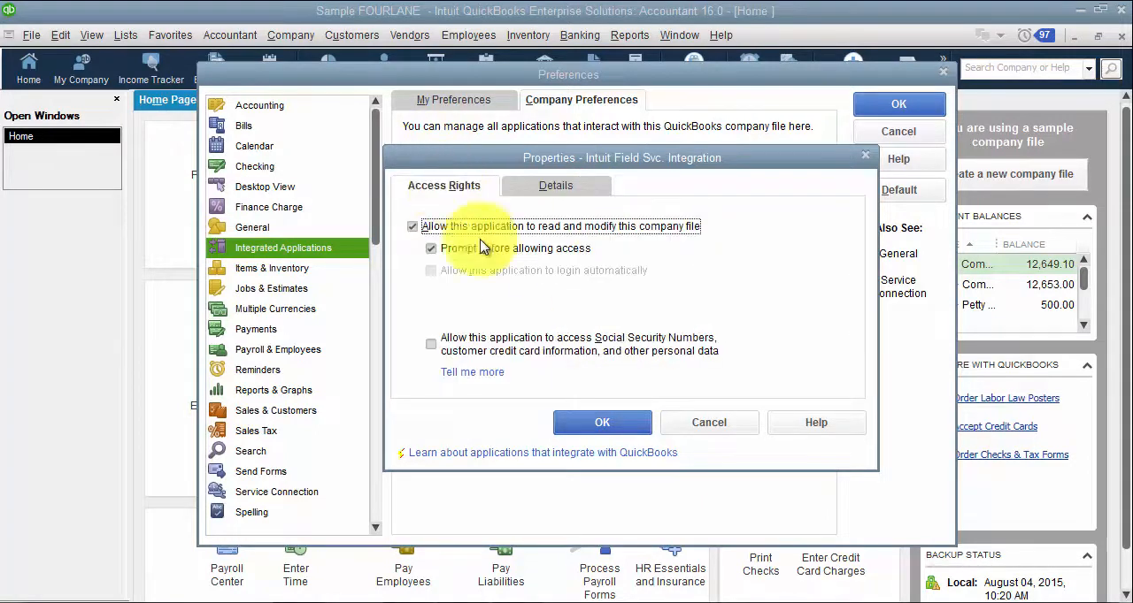
click(699, 422)
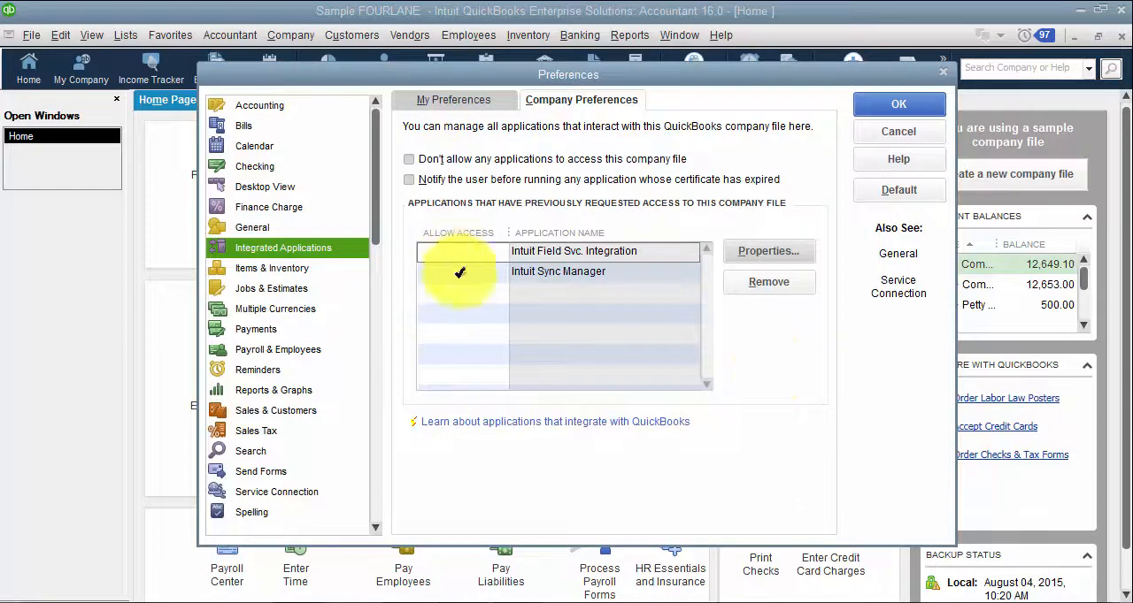
click(460, 249)
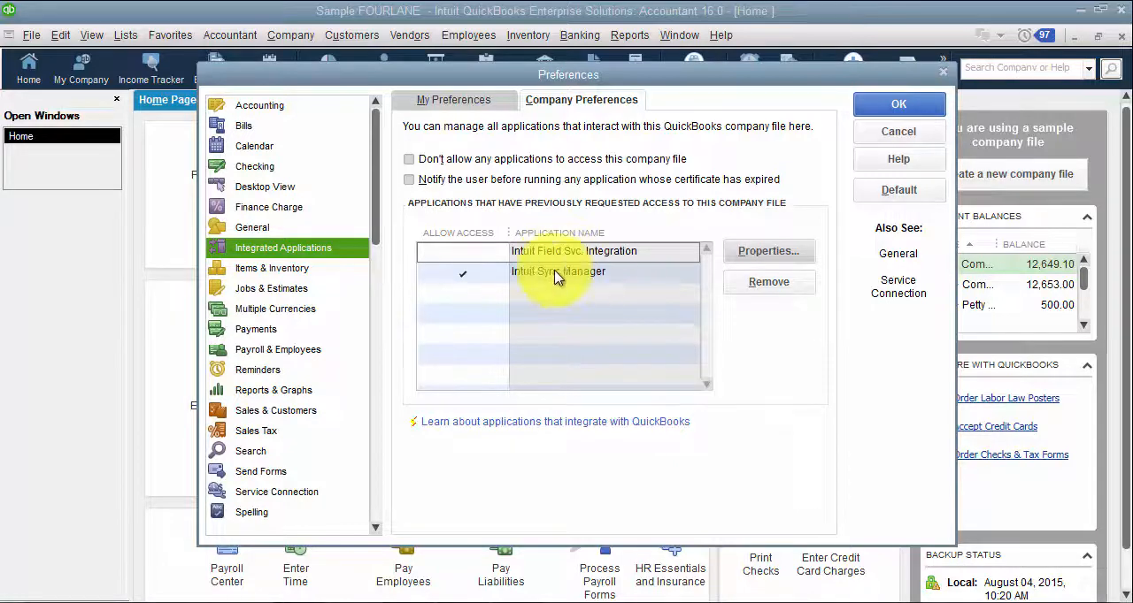
Step: Open the company-wide Items & Inventory preferences and examine the unit of measure choices, keeping Multiple U/M Per Item
click(259, 274)
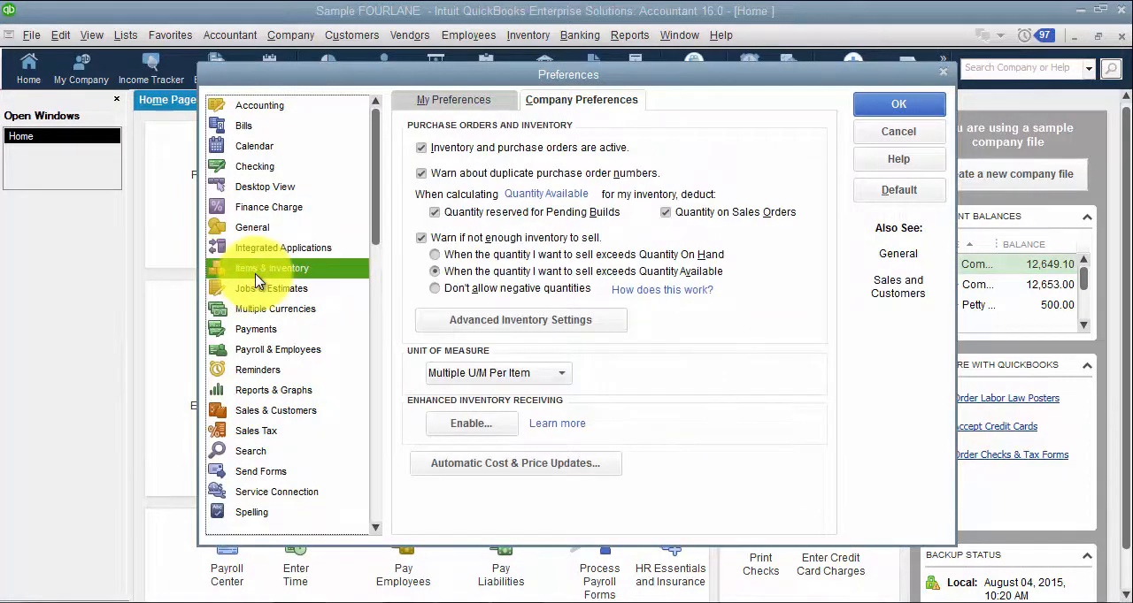
drag(412, 77, 398, 119)
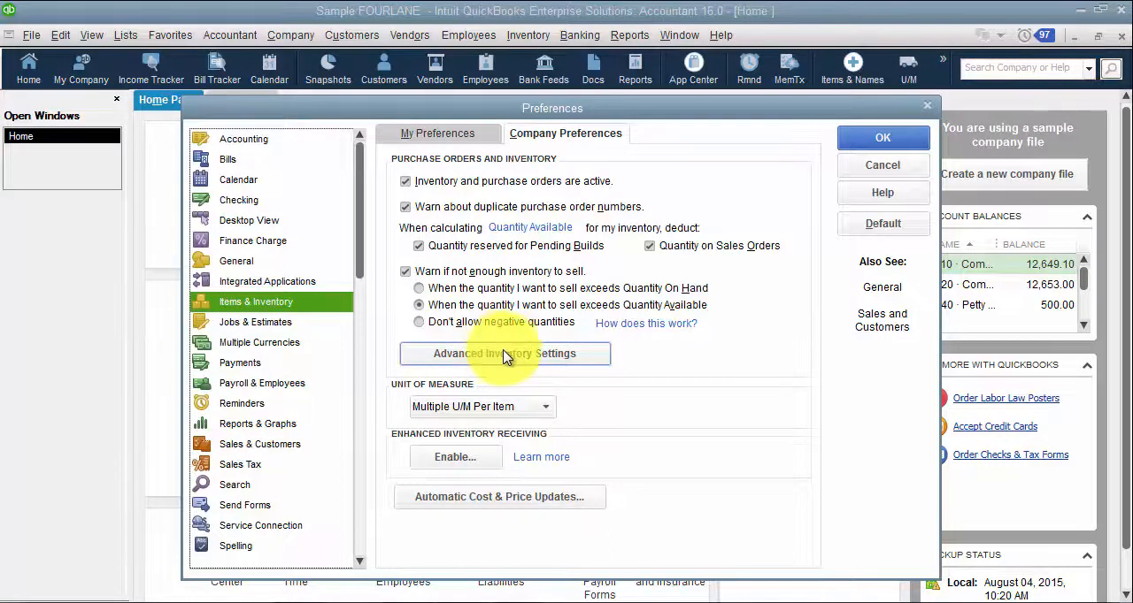
click(530, 407)
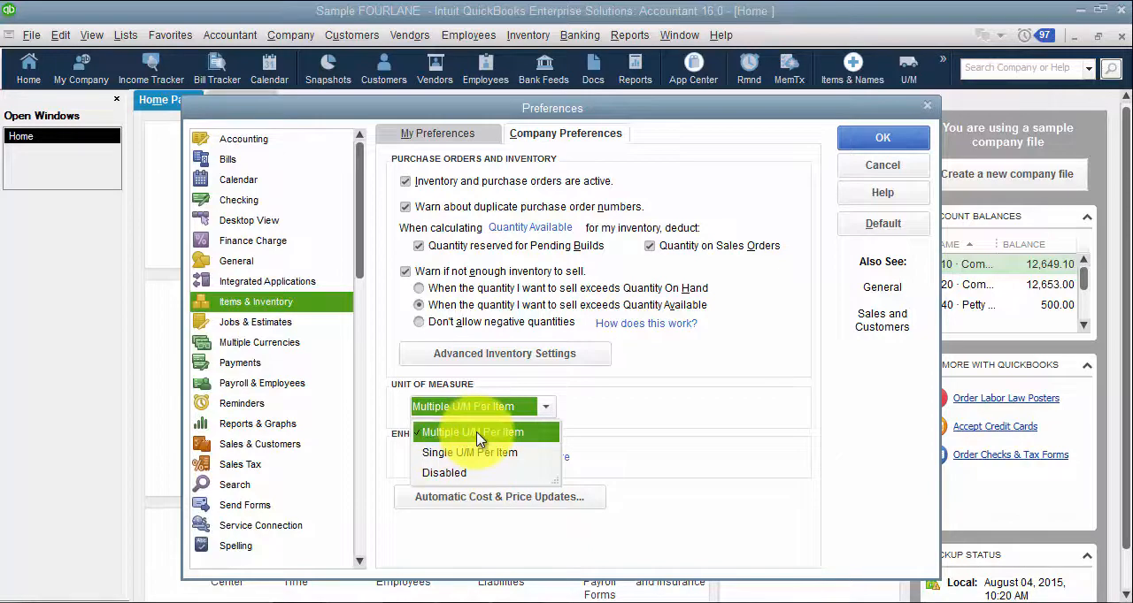
click(670, 420)
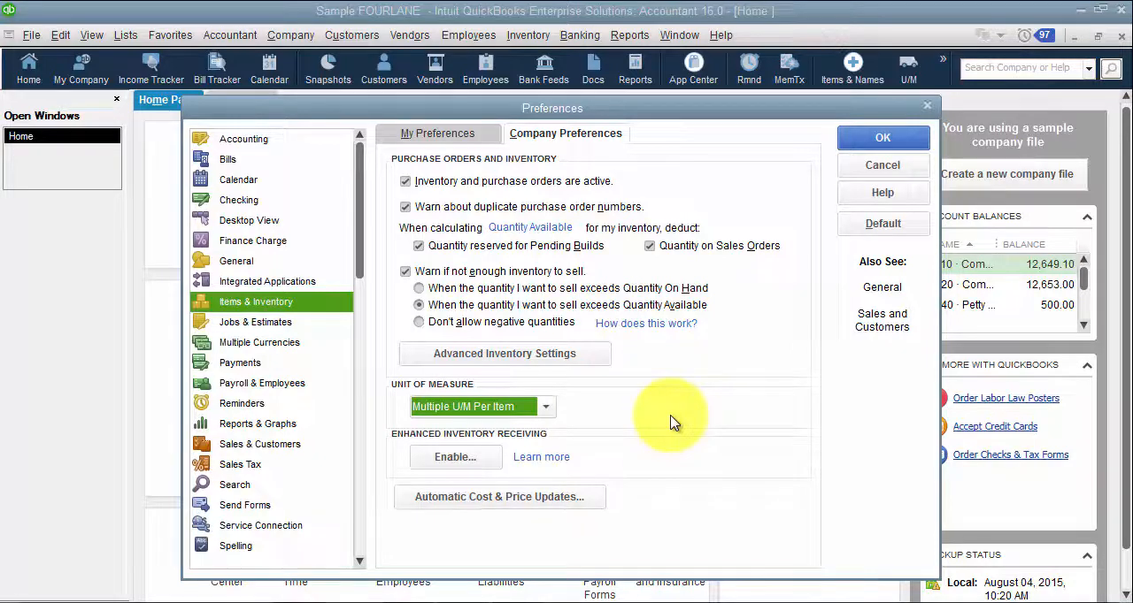
click(456, 464)
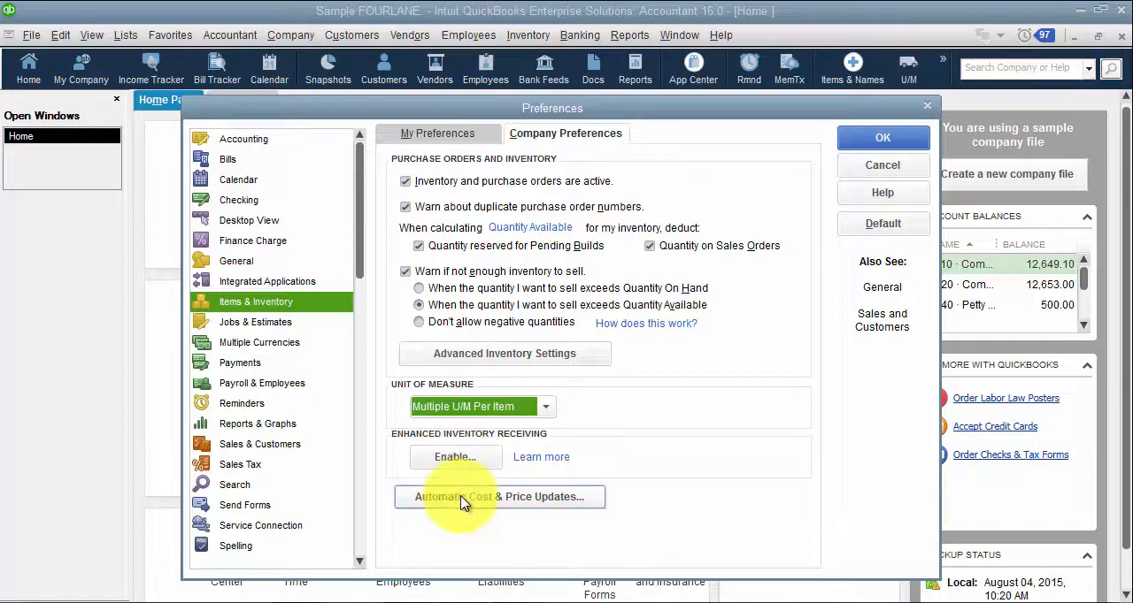
Step: Examine the markup, item cost and sales price update choices in Automatic Cost & Price Updates without choosing others
click(464, 502)
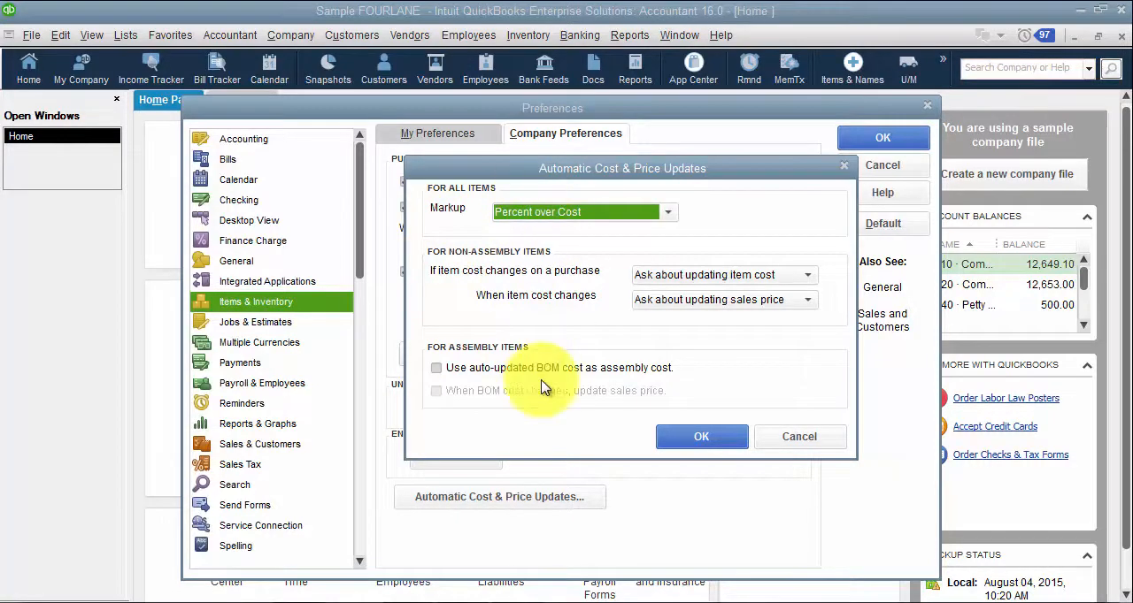
click(511, 216)
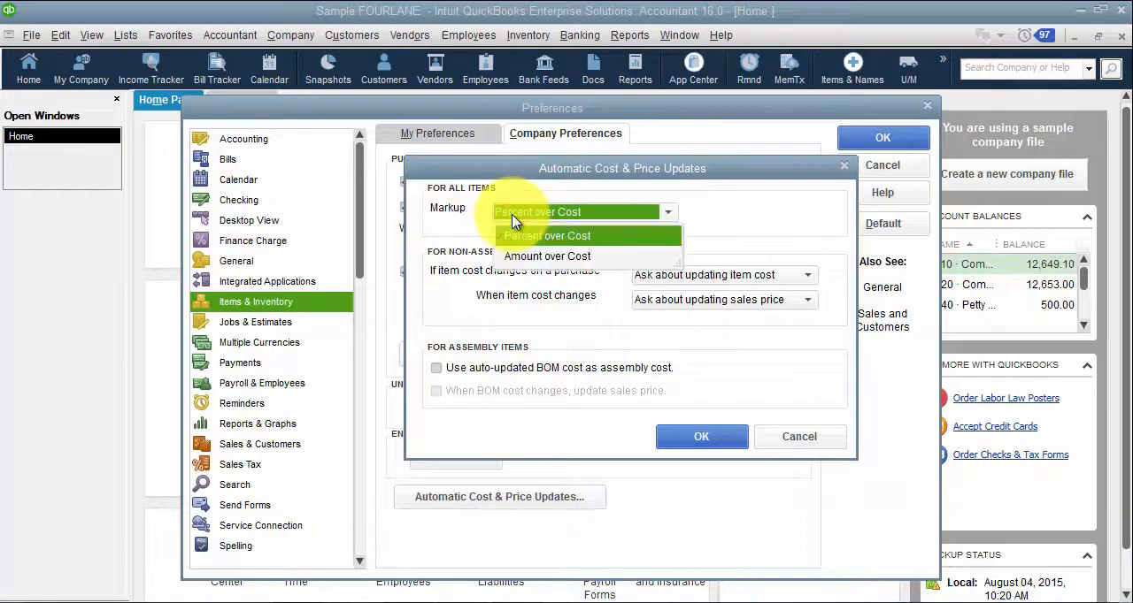
click(527, 296)
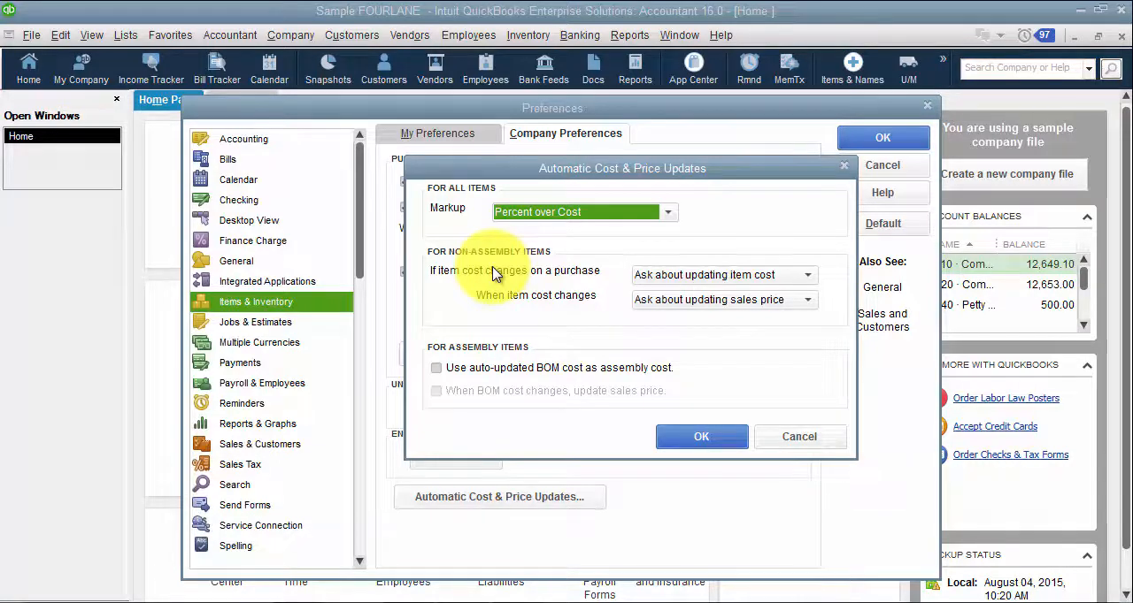
click(692, 275)
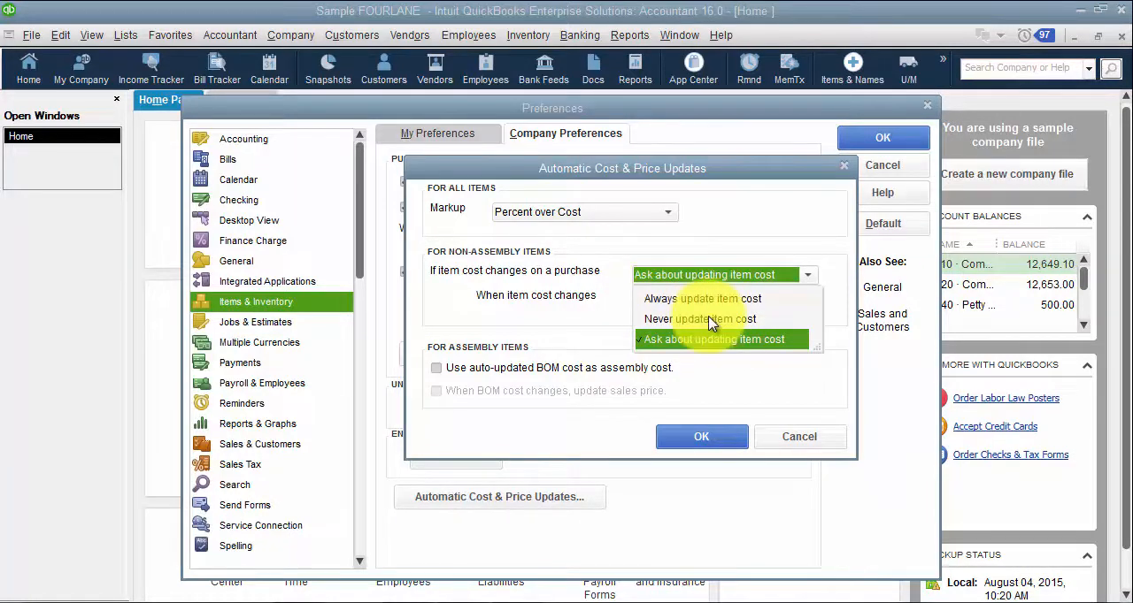
click(487, 292)
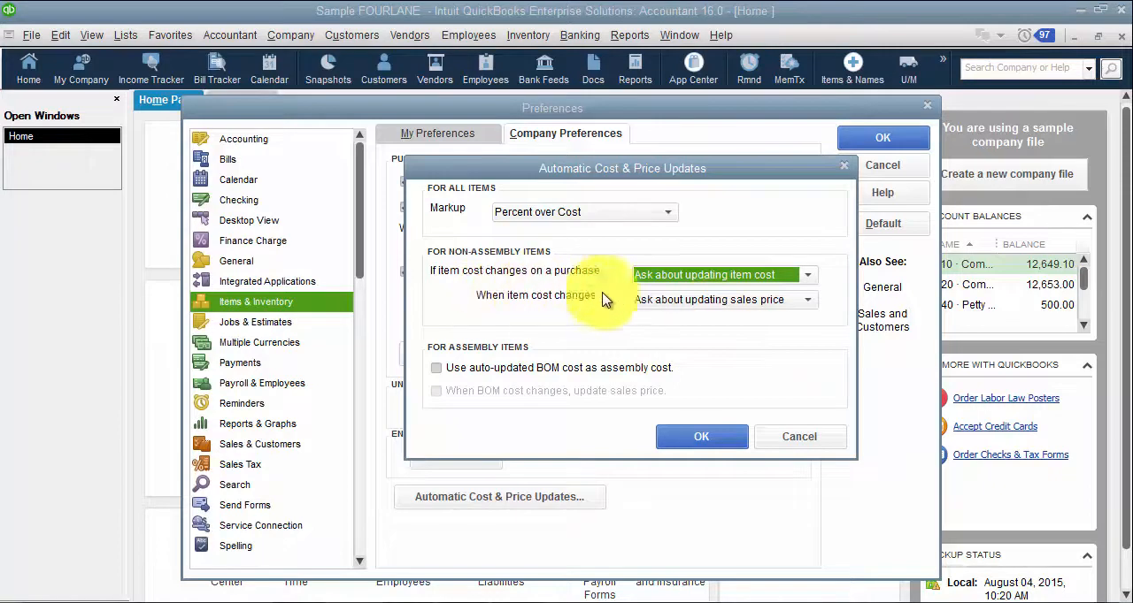
click(672, 304)
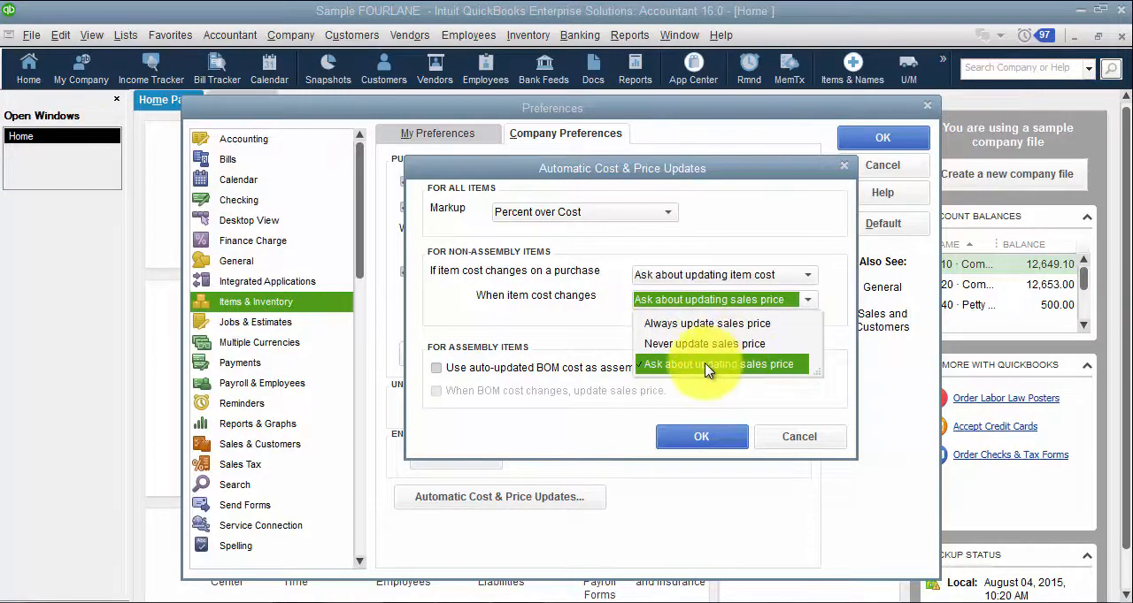
click(587, 313)
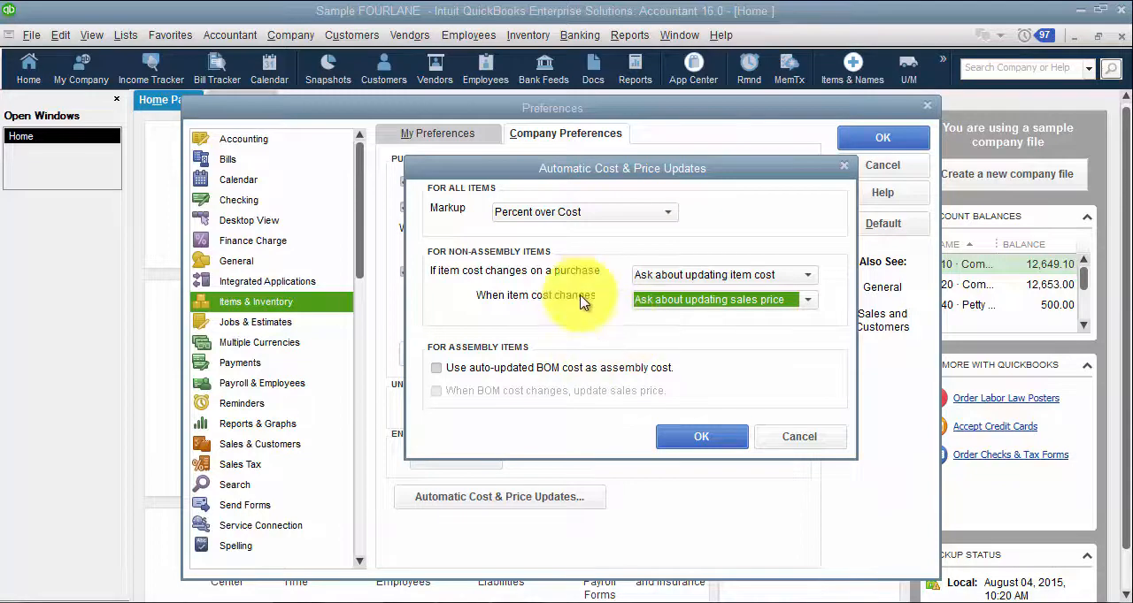
click(665, 275)
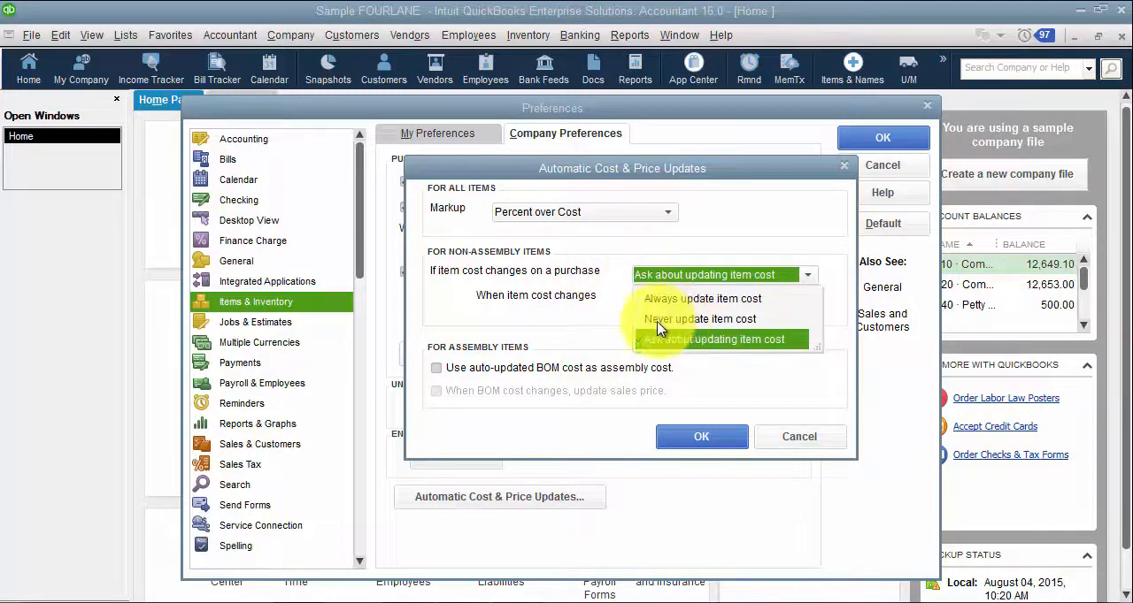
click(599, 331)
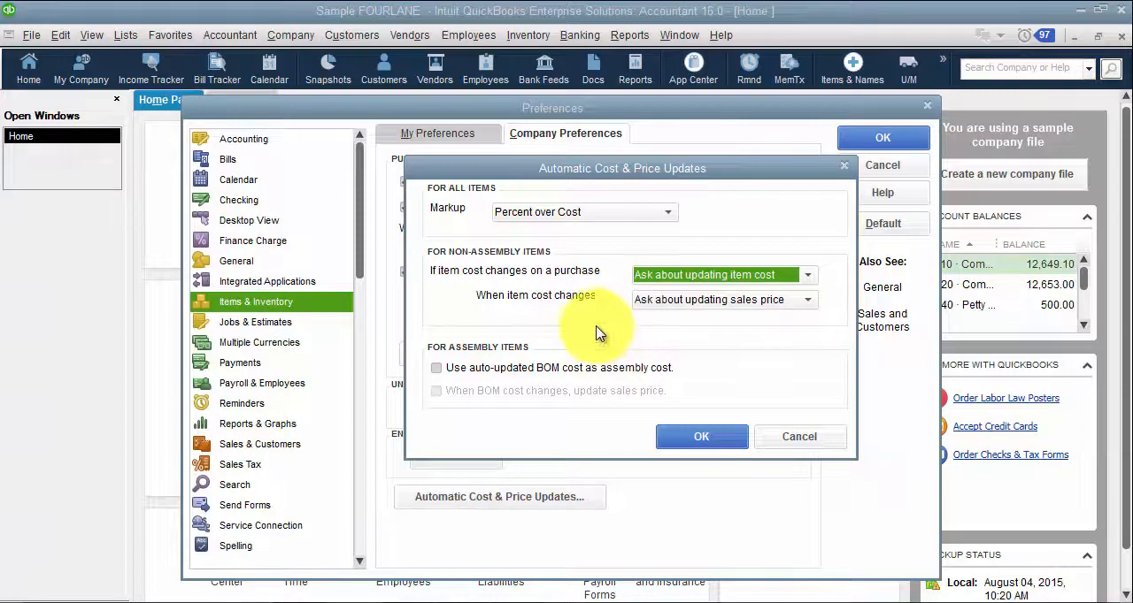
Step: Try using auto-updated BOM cost as assembly cost, turn it off again, and accept the Automatic Cost & Price Updates settings
click(436, 367)
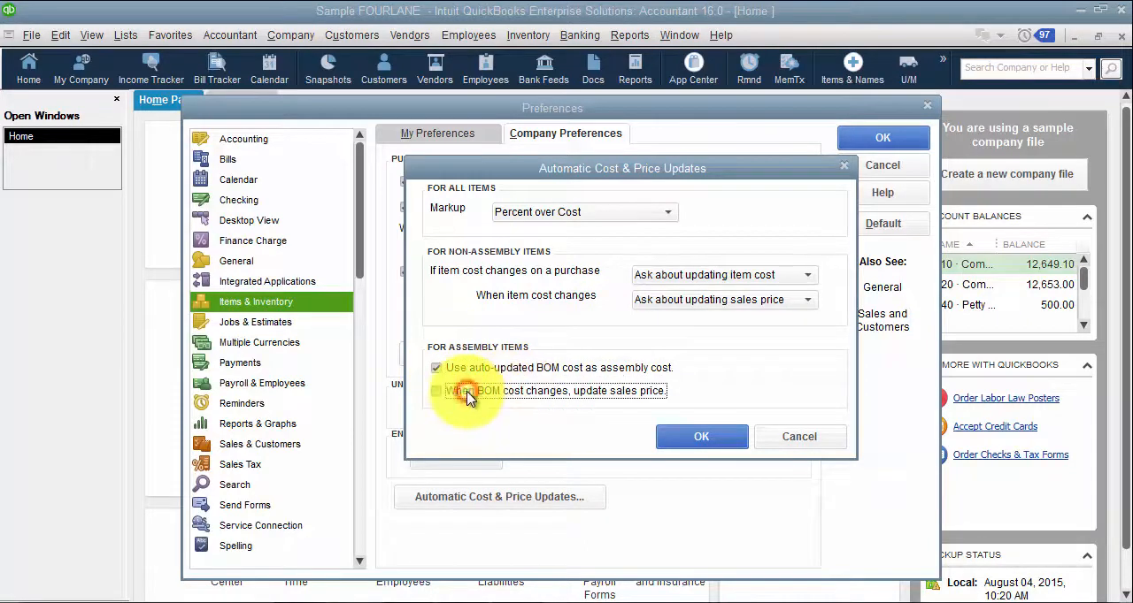
click(466, 369)
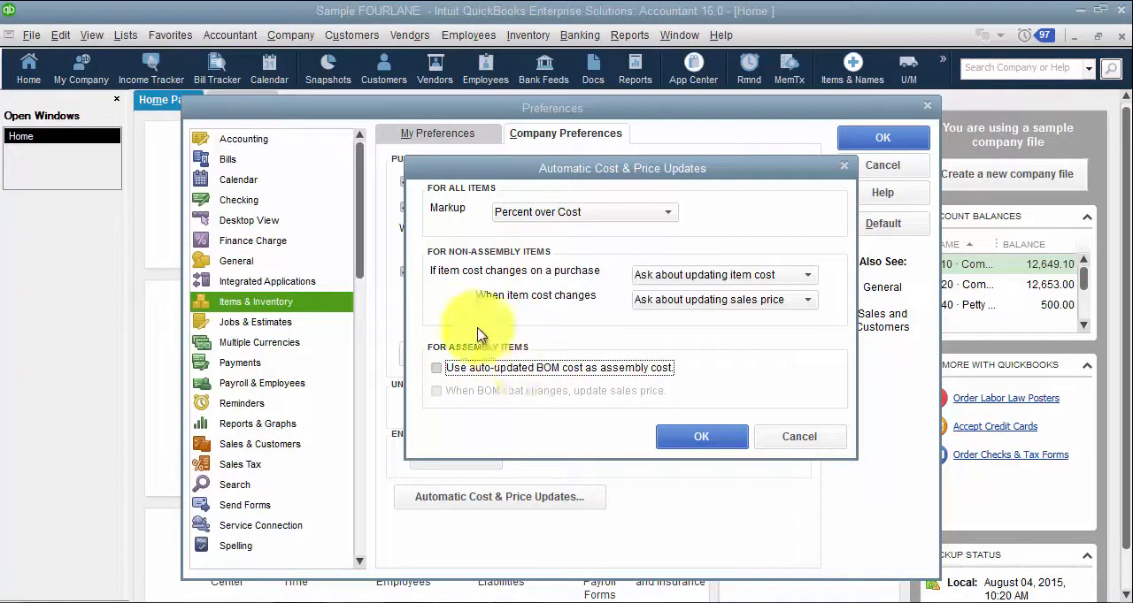
click(695, 437)
Step: Change the Awarded job status description to Won in the Jobs & Estimates company preferences and save the change
click(261, 326)
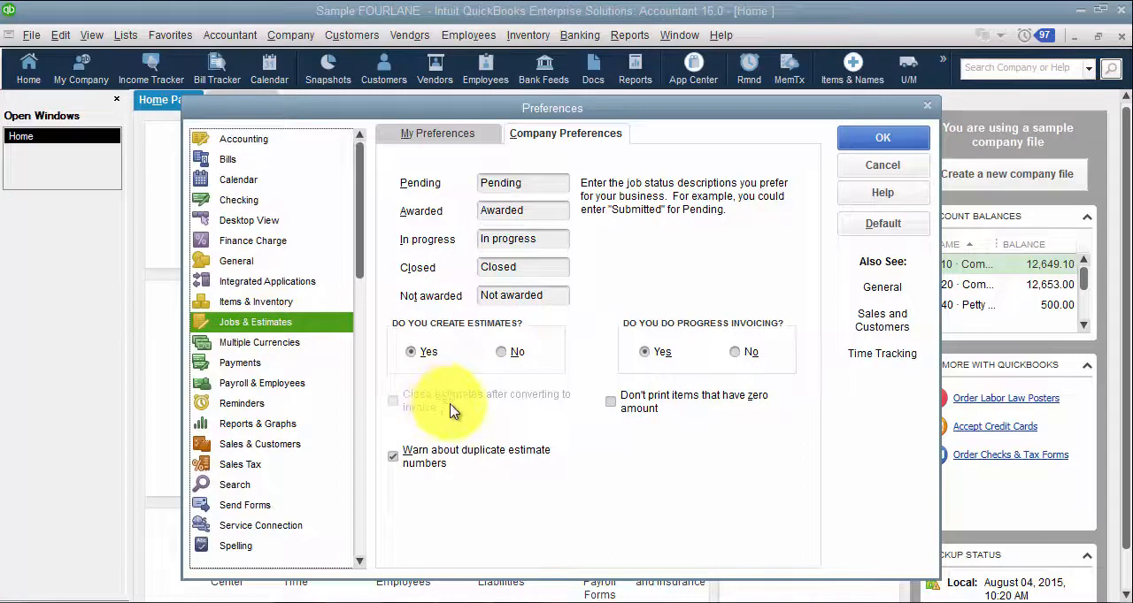
double_click(511, 186)
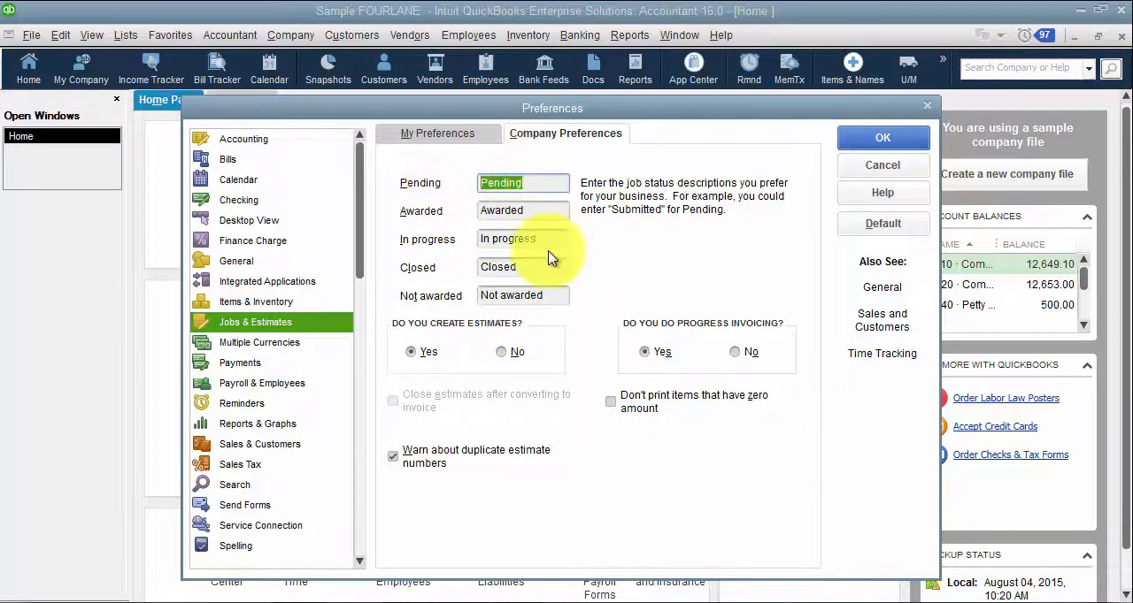
double_click(531, 210)
text(Won)
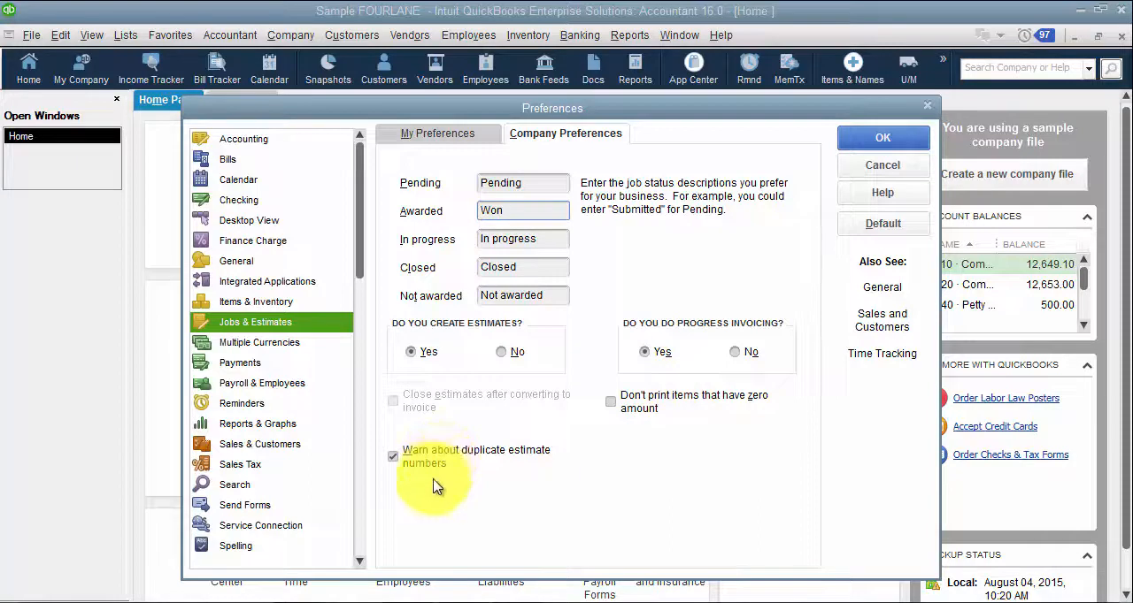
click(256, 342)
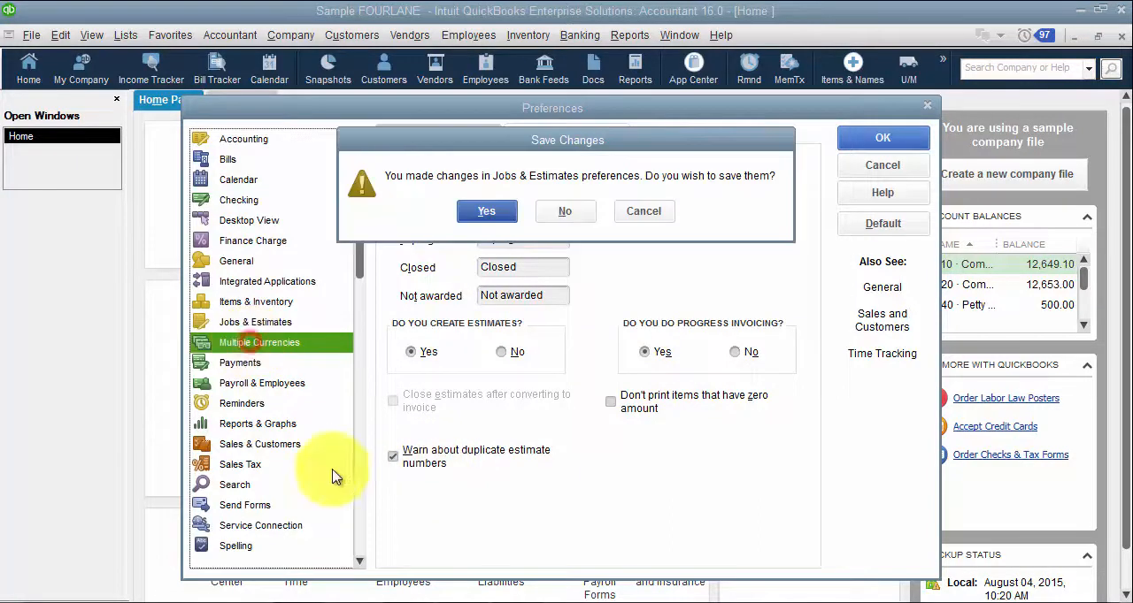
click(488, 212)
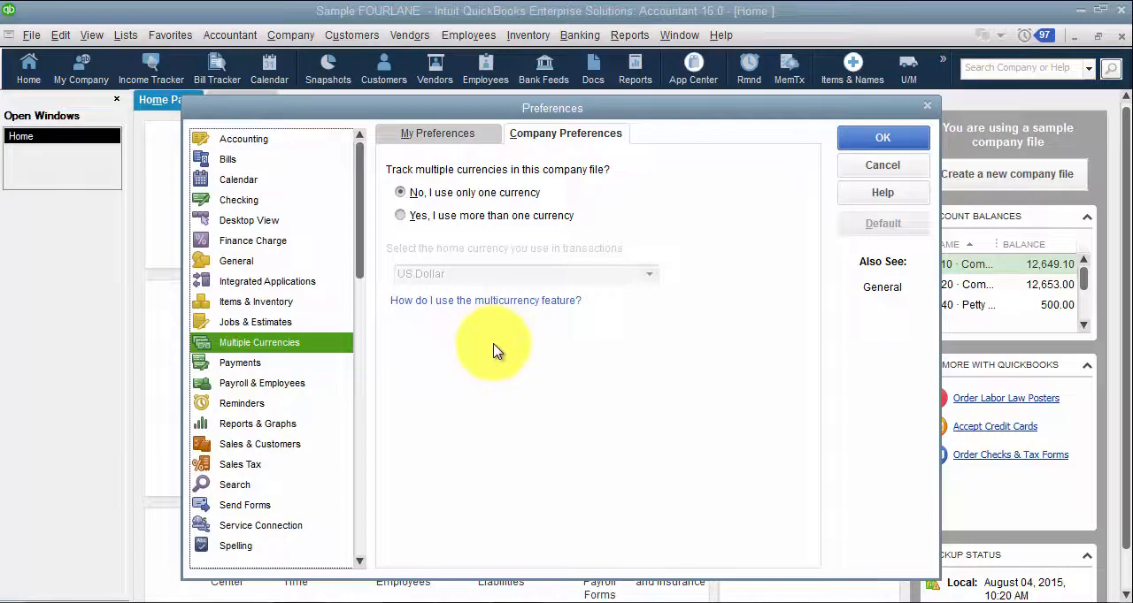
Step: Turn off Undeposited Funds as the default deposit account in the Payments company preferences and accept the preferences
click(268, 366)
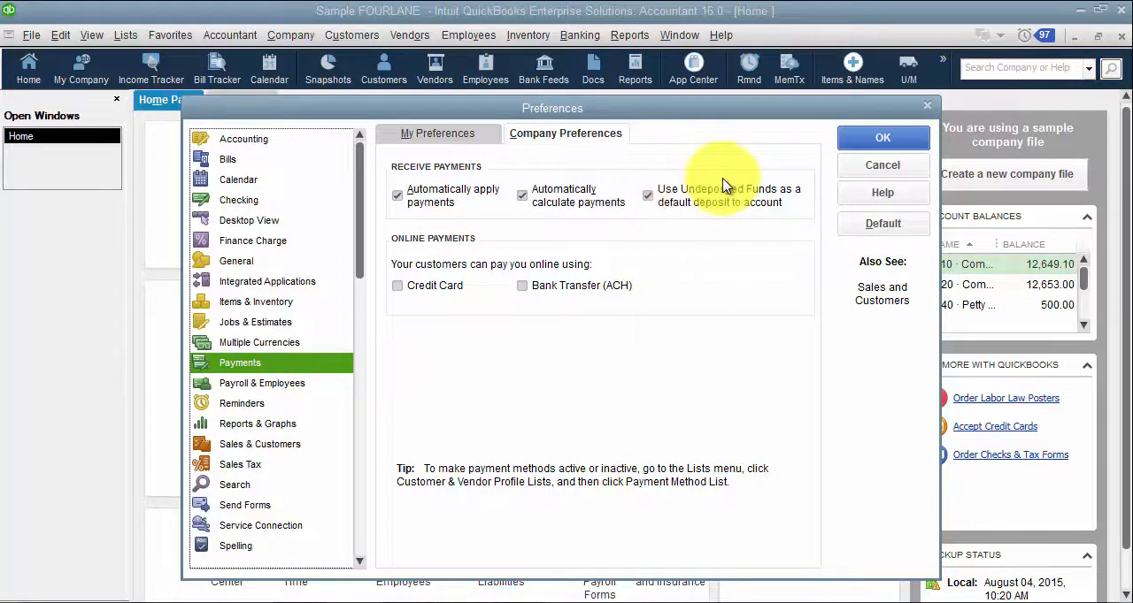
click(647, 195)
click(876, 135)
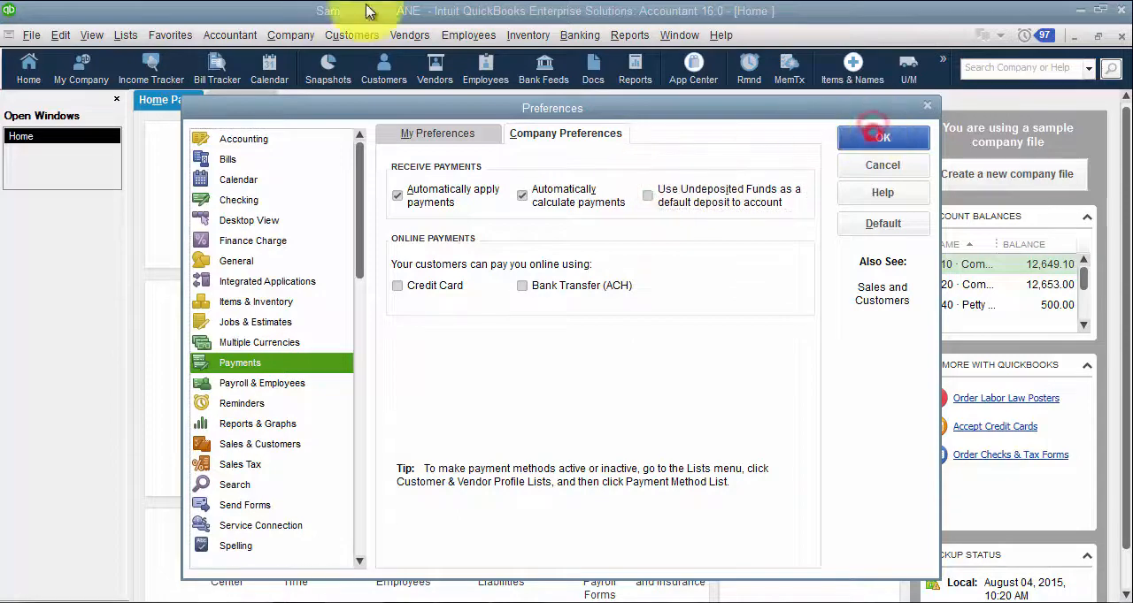
click(568, 214)
Step: Open the Receive Payments form, examine the Deposit To account choices, and close the form without choosing another account
click(345, 35)
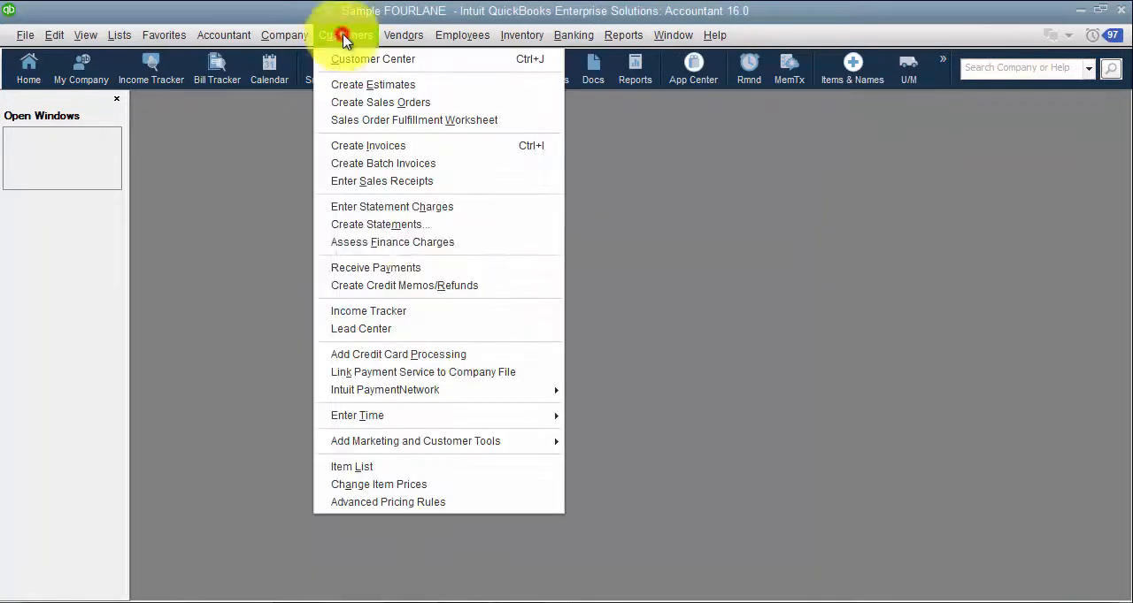
click(435, 262)
double_click(419, 103)
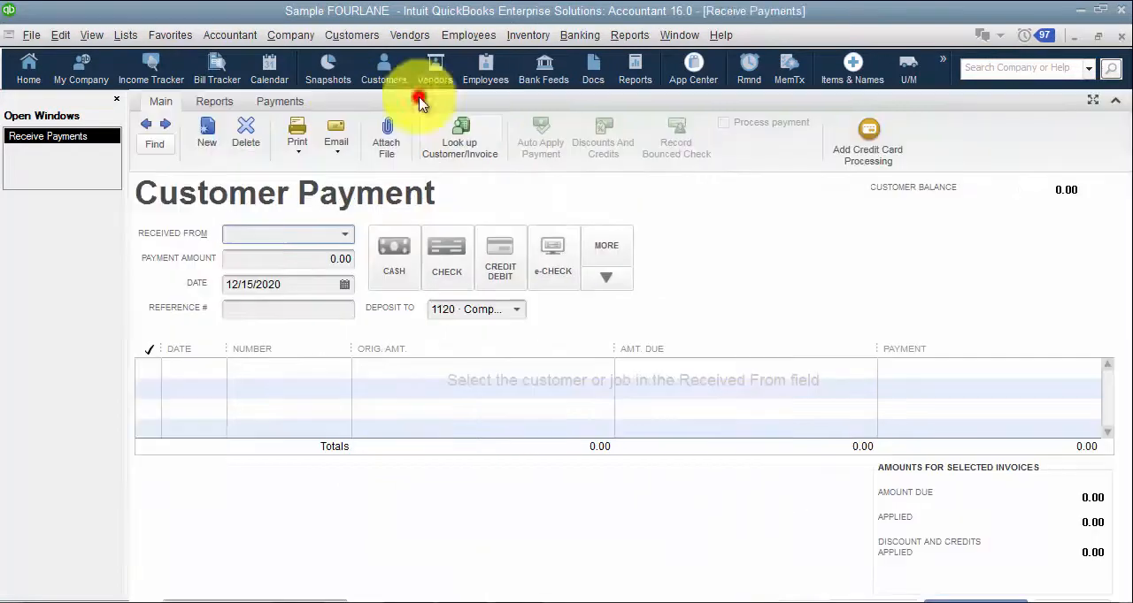
click(516, 309)
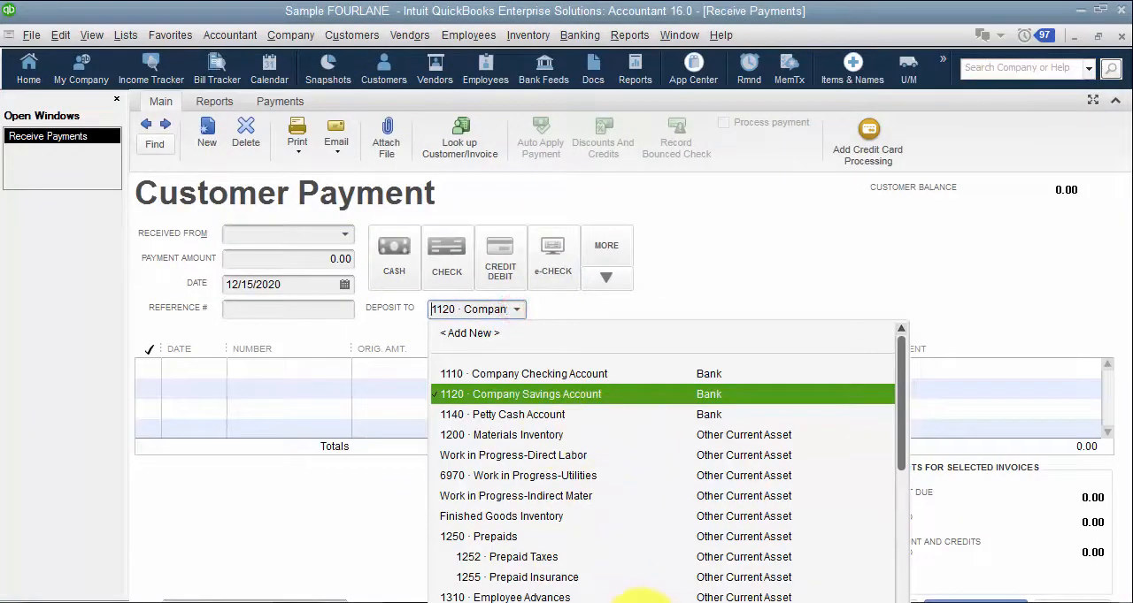
click(704, 283)
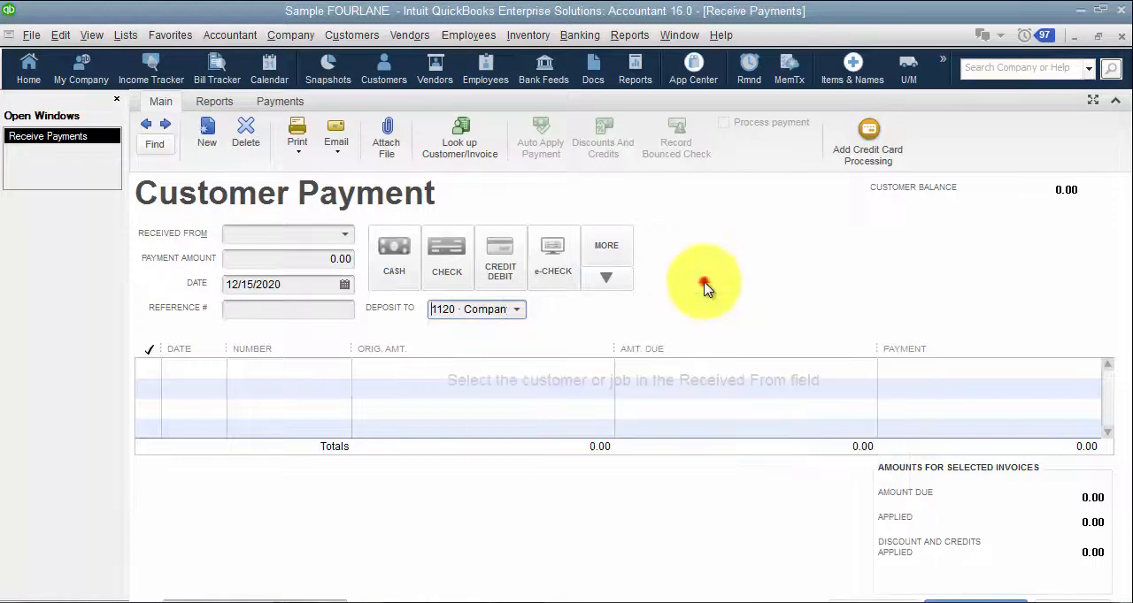
key(Escape)
Step: Reopen the company-wide Payments preferences
click(55, 36)
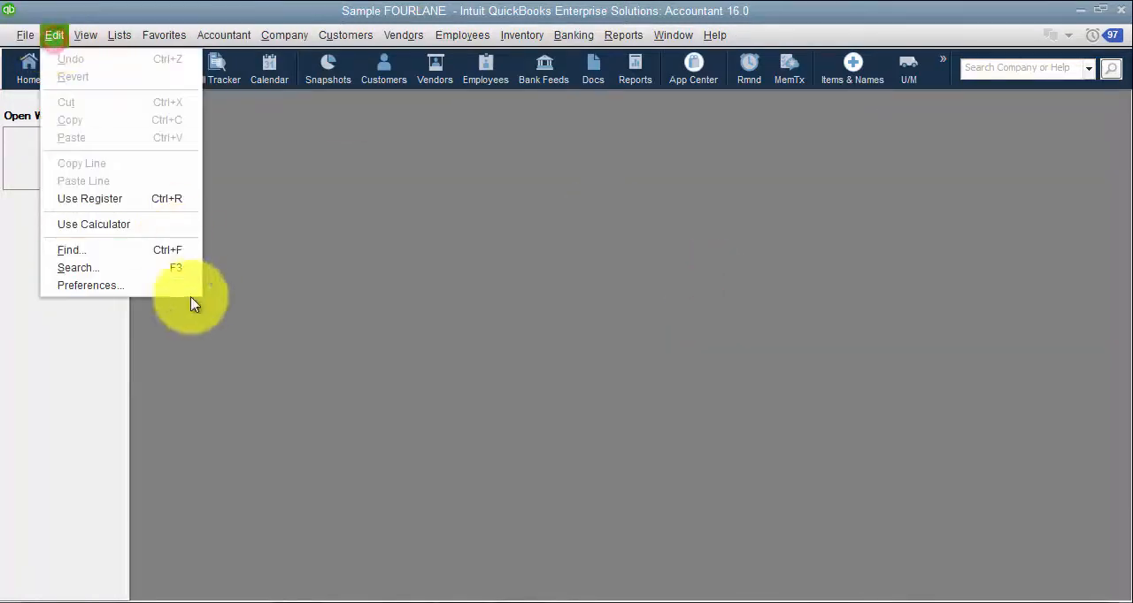
click(174, 286)
click(576, 137)
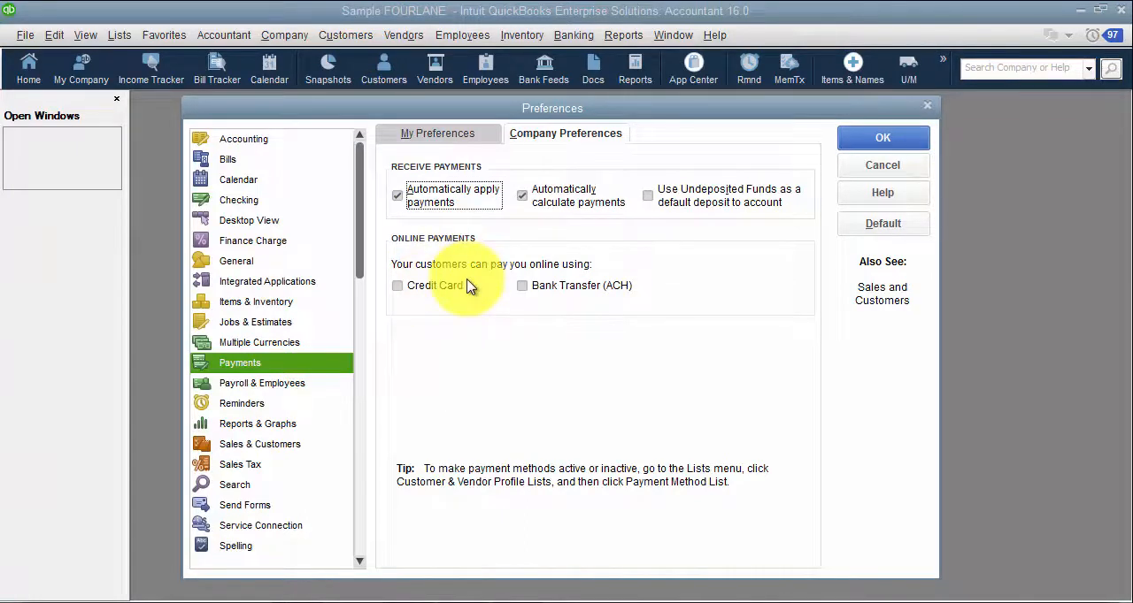
Step: Examine the pay stub and voucher printing, workers compensation, and sick and vacation settings in the Payroll & Employees company preferences
click(281, 391)
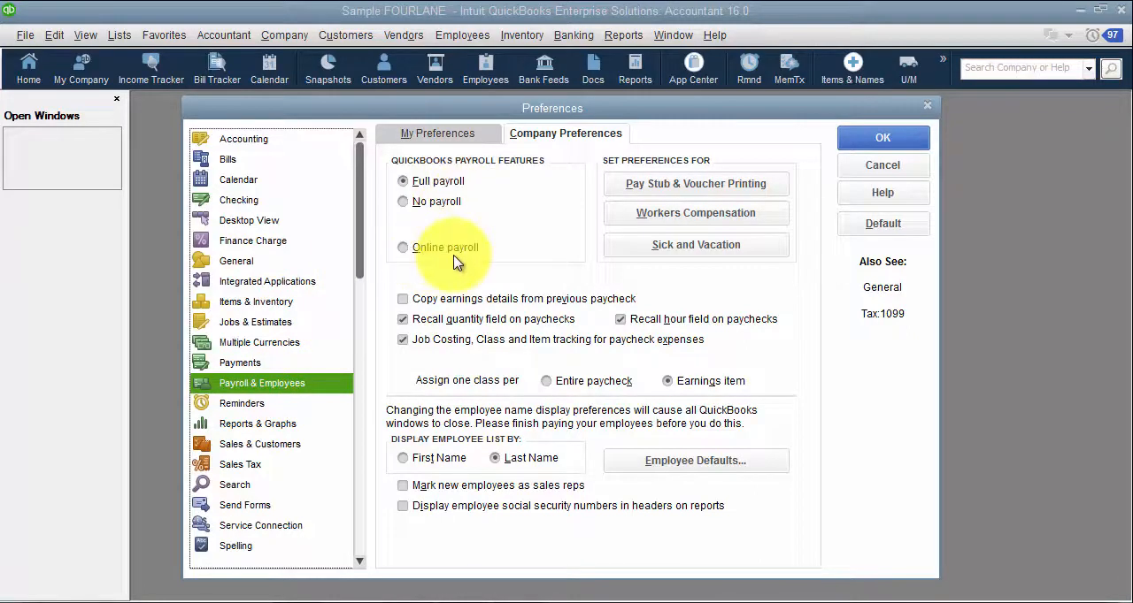
click(641, 194)
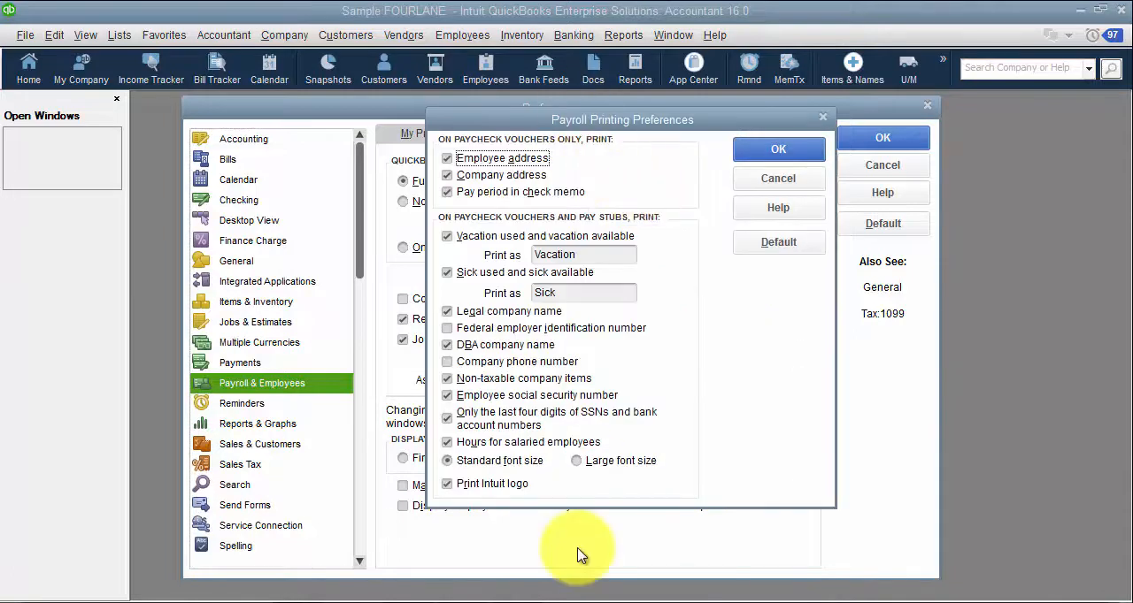
click(816, 120)
click(697, 214)
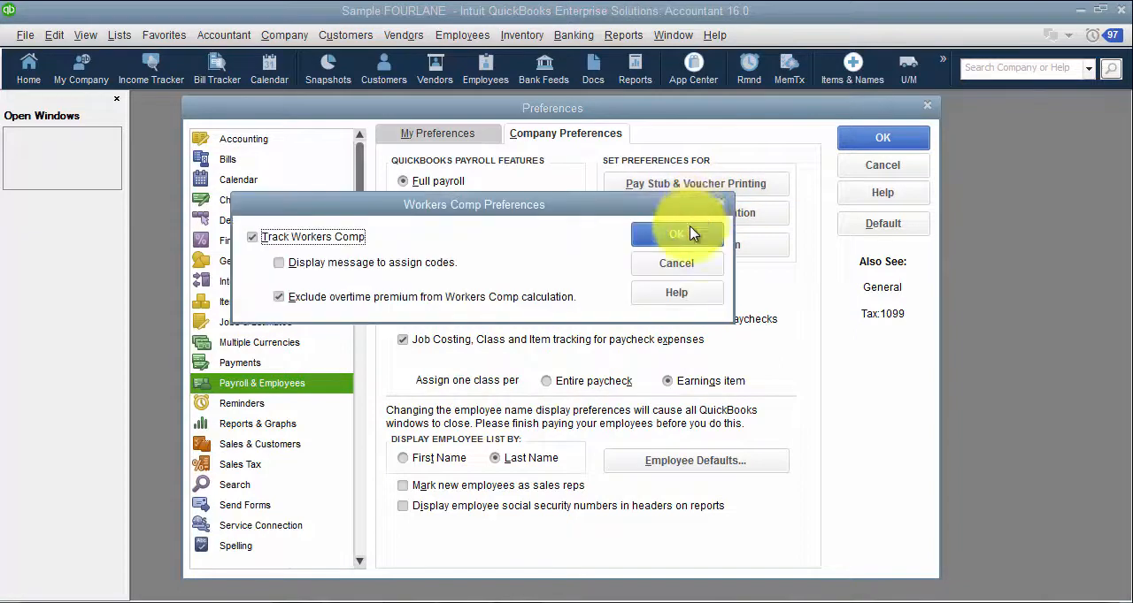
click(721, 203)
click(721, 256)
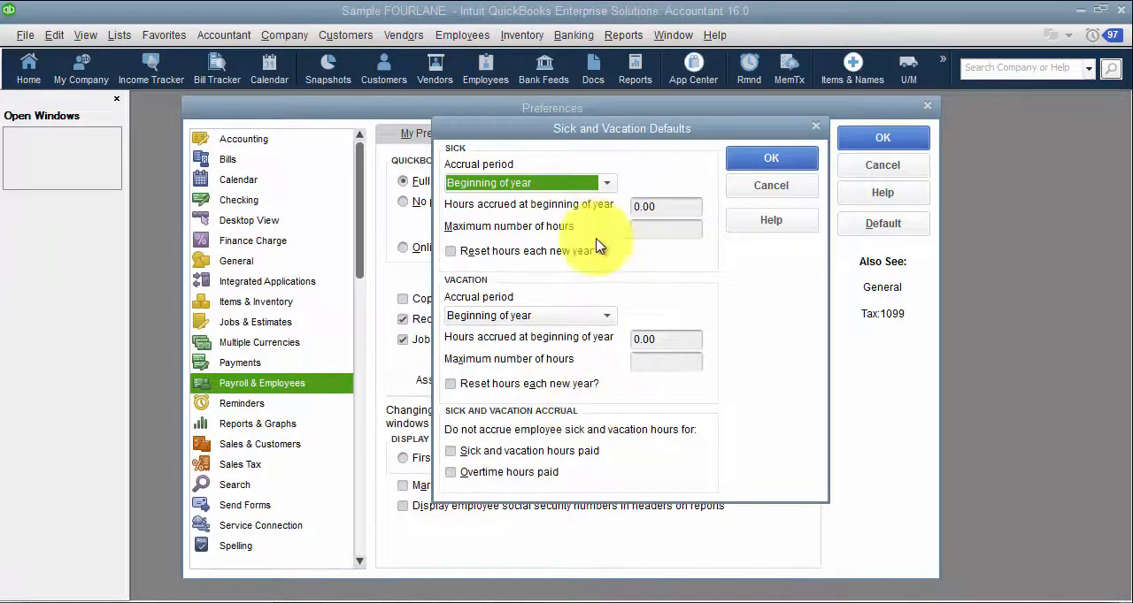
click(790, 158)
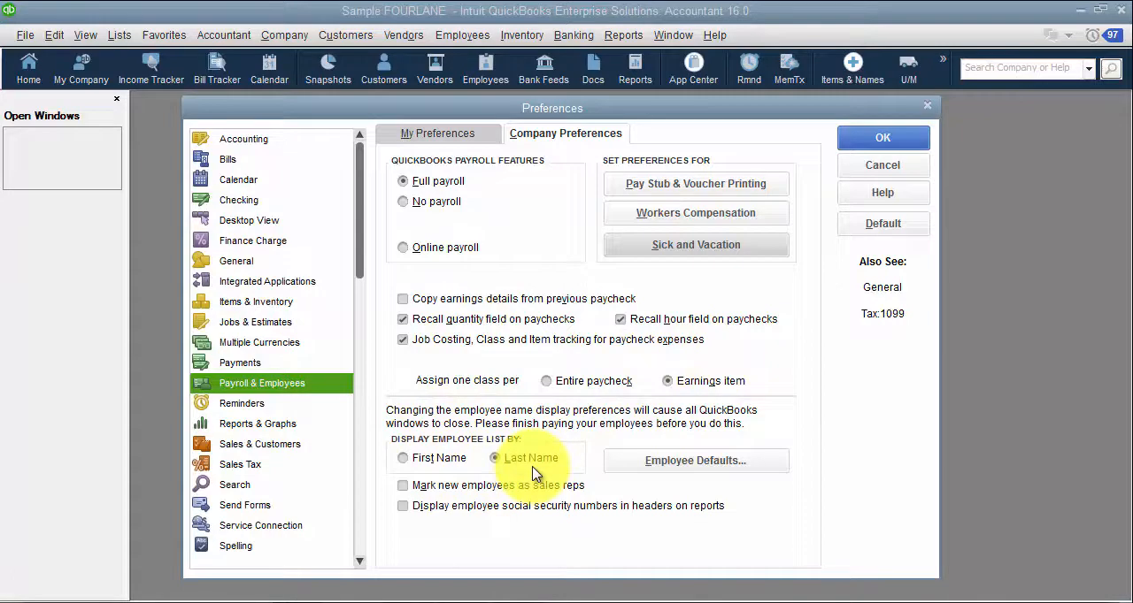
Step: Examine the Employee Defaults, including the payroll schedule choices, and accept them without changes
click(664, 460)
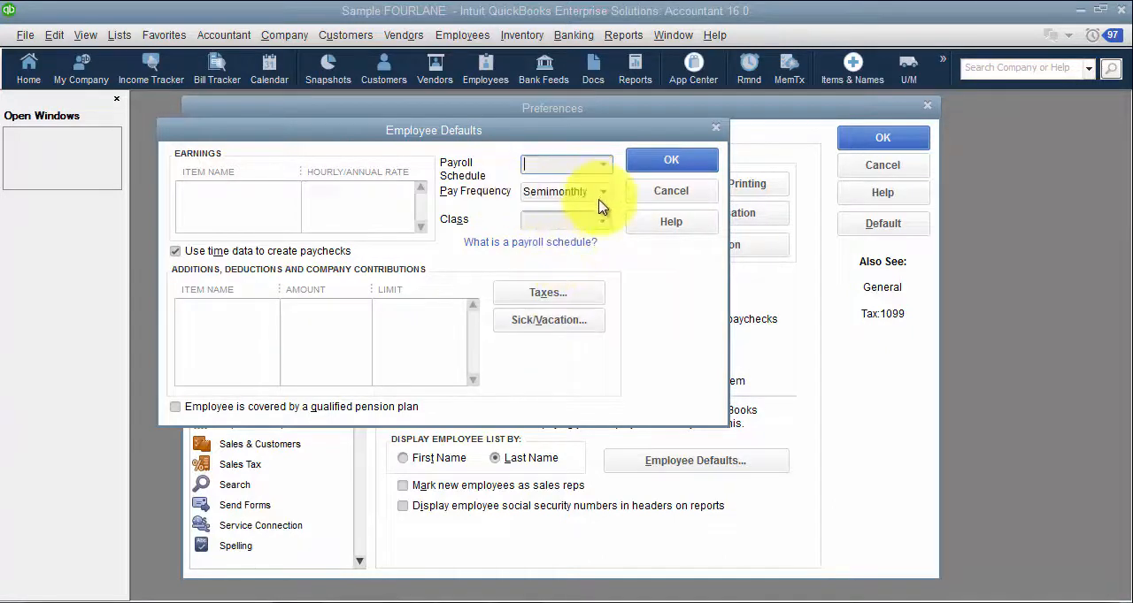
click(601, 165)
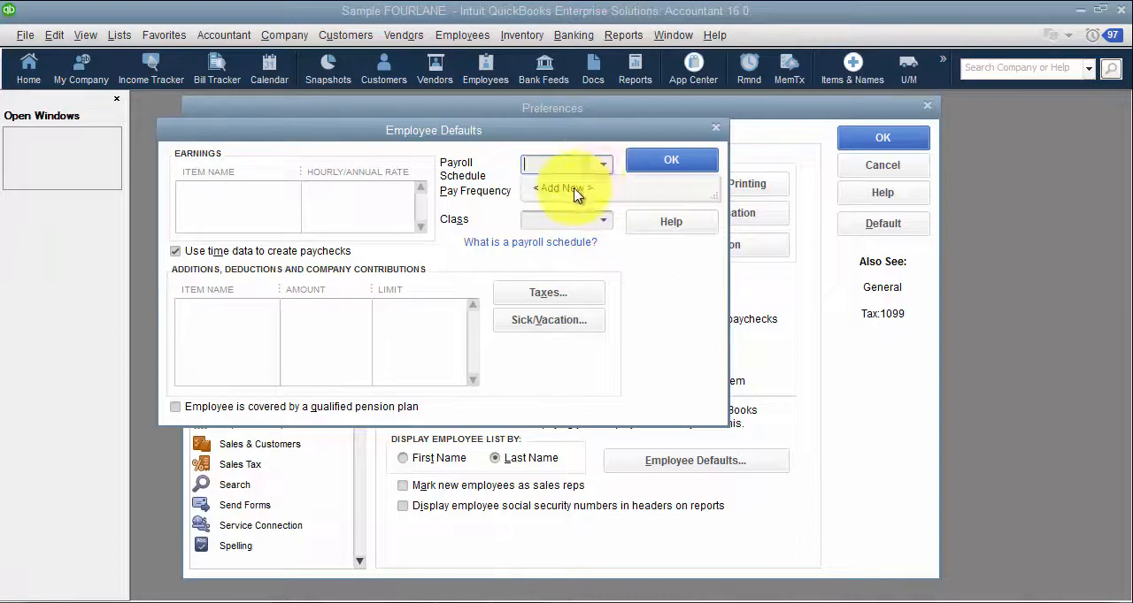
click(650, 302)
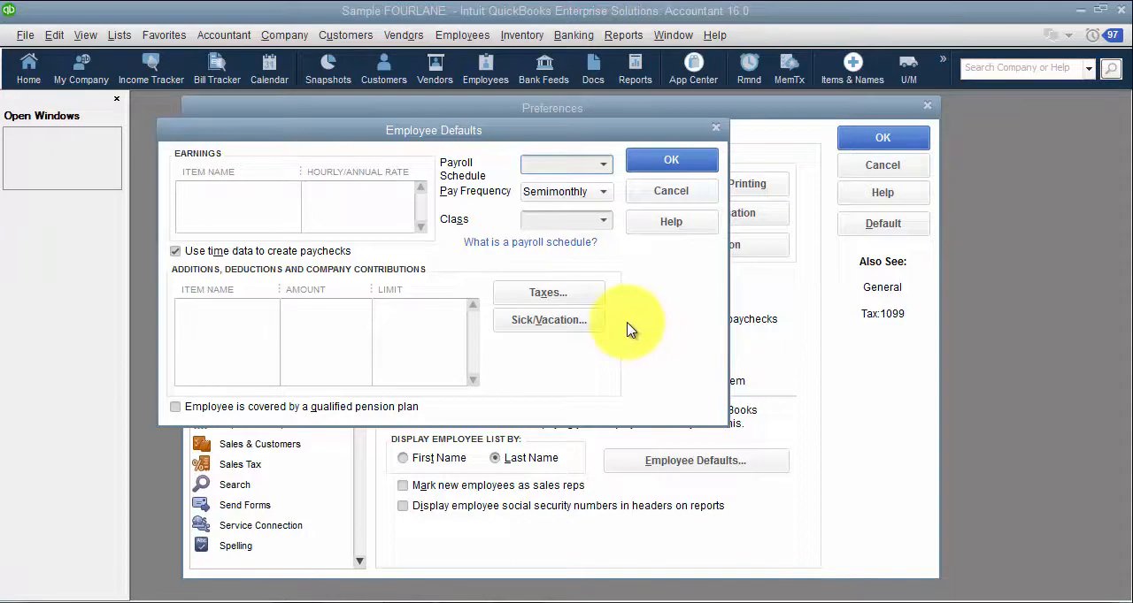
click(660, 163)
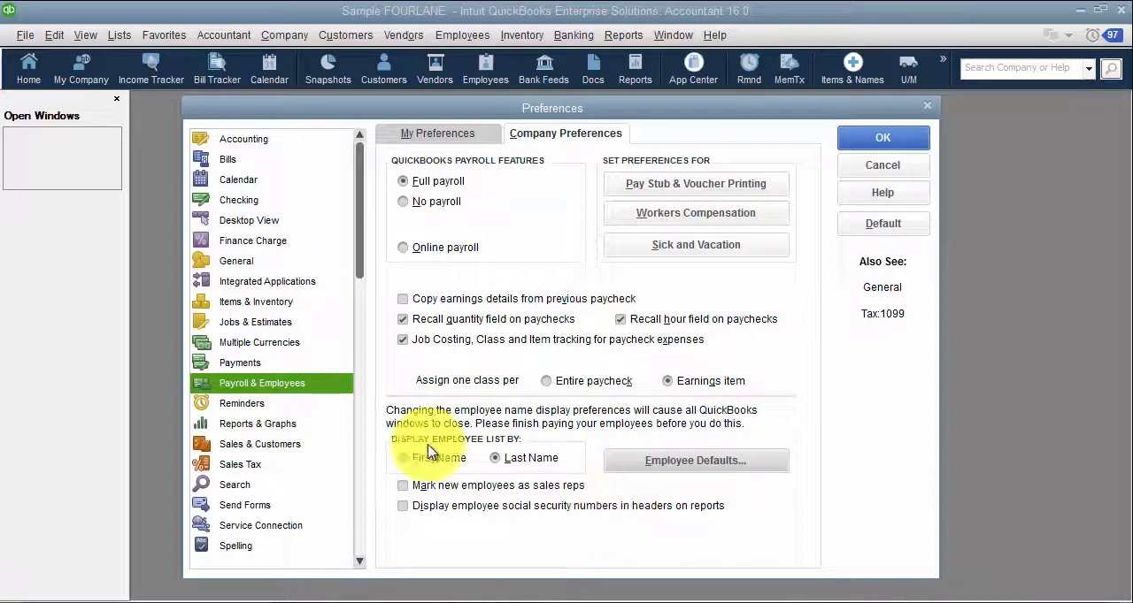
Step: Review the Reminders company preferences and try showing report items by name only in Reports & Graphs
click(252, 403)
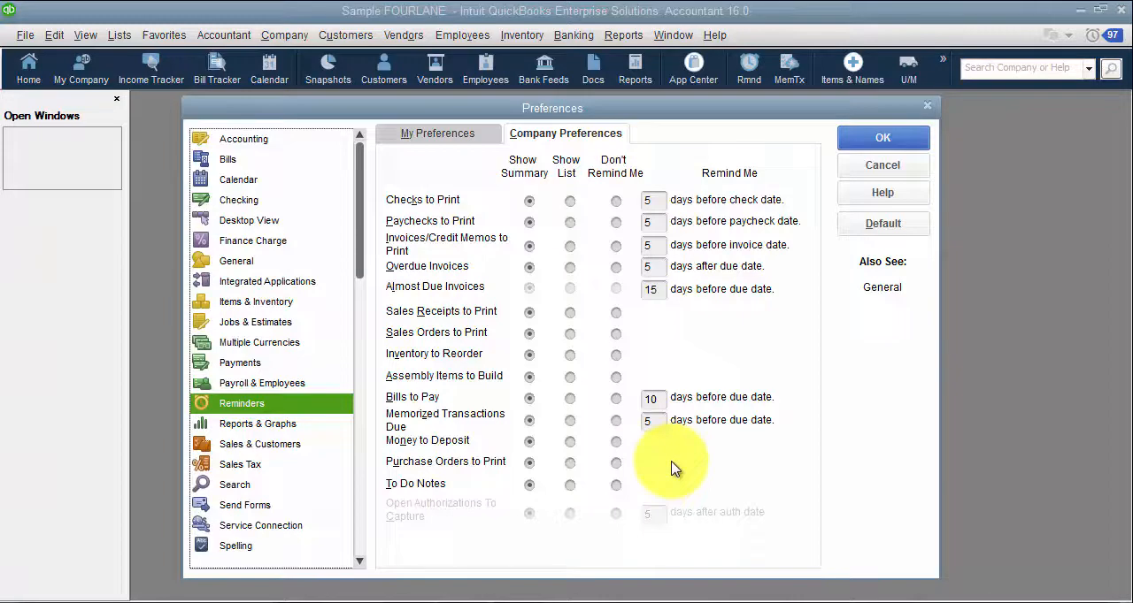
click(279, 426)
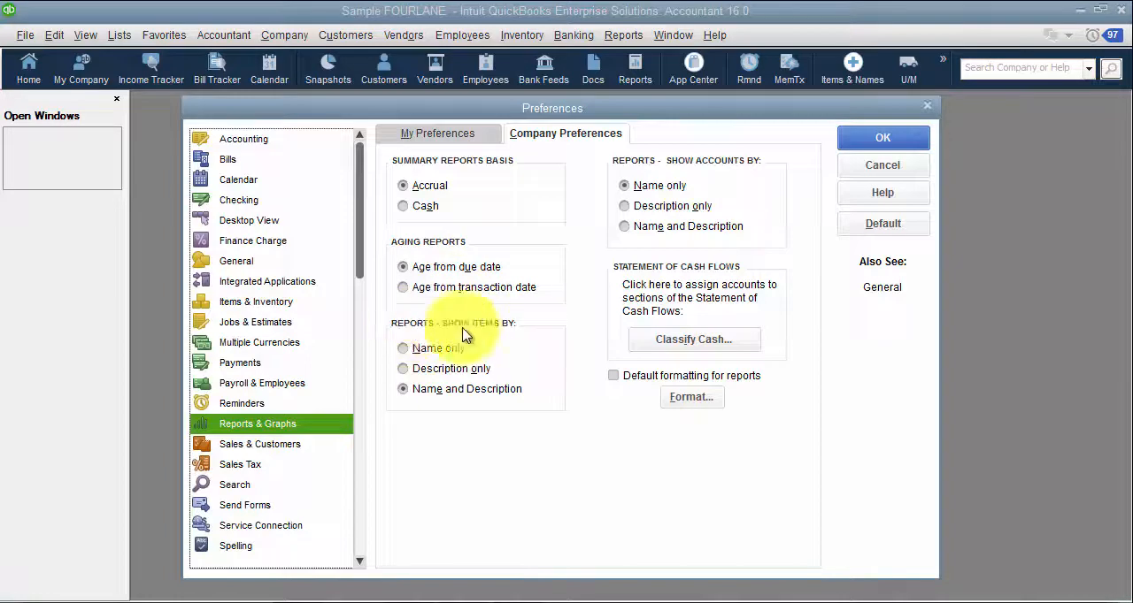
click(416, 348)
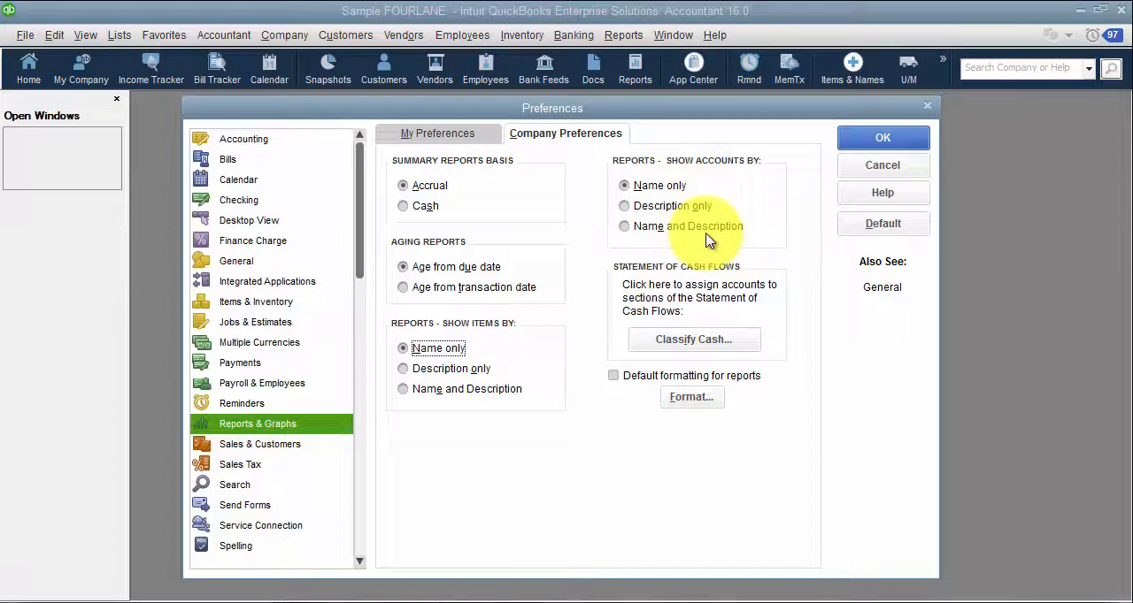
Step: Examine how accounts are assigned to the Statement of Cash Flows sections in Classify Cash and accept the assignments
click(726, 340)
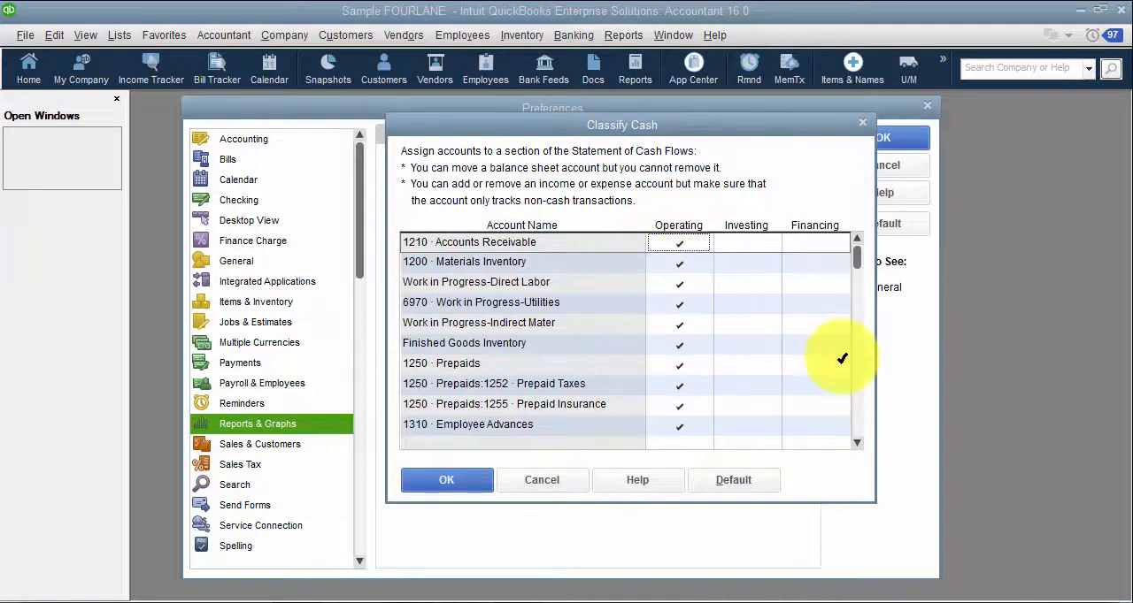
scroll(841, 358, down, 3)
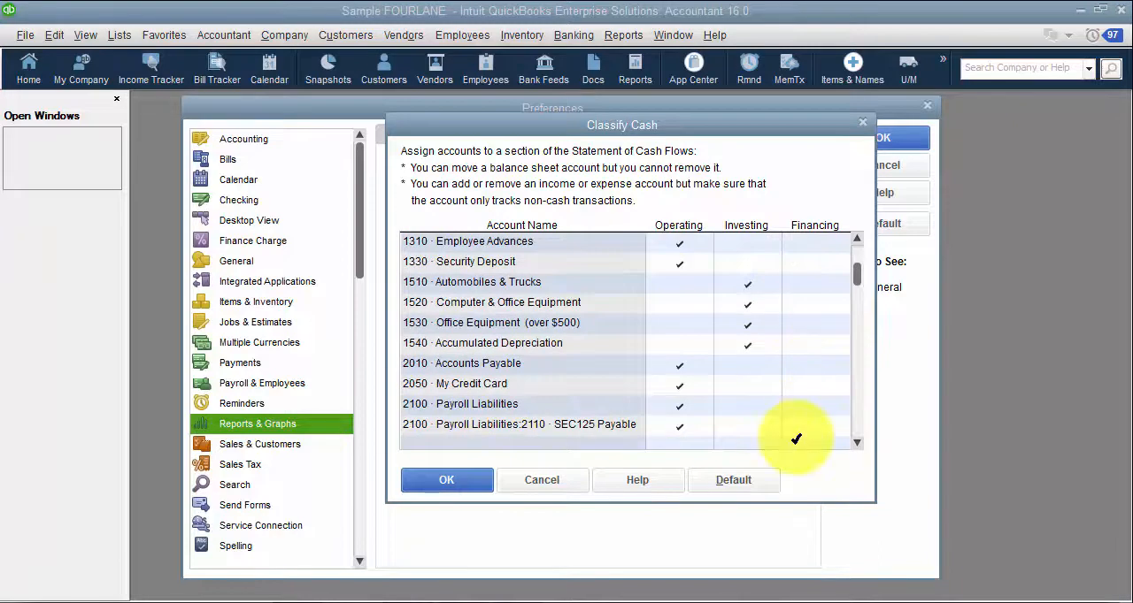
click(437, 483)
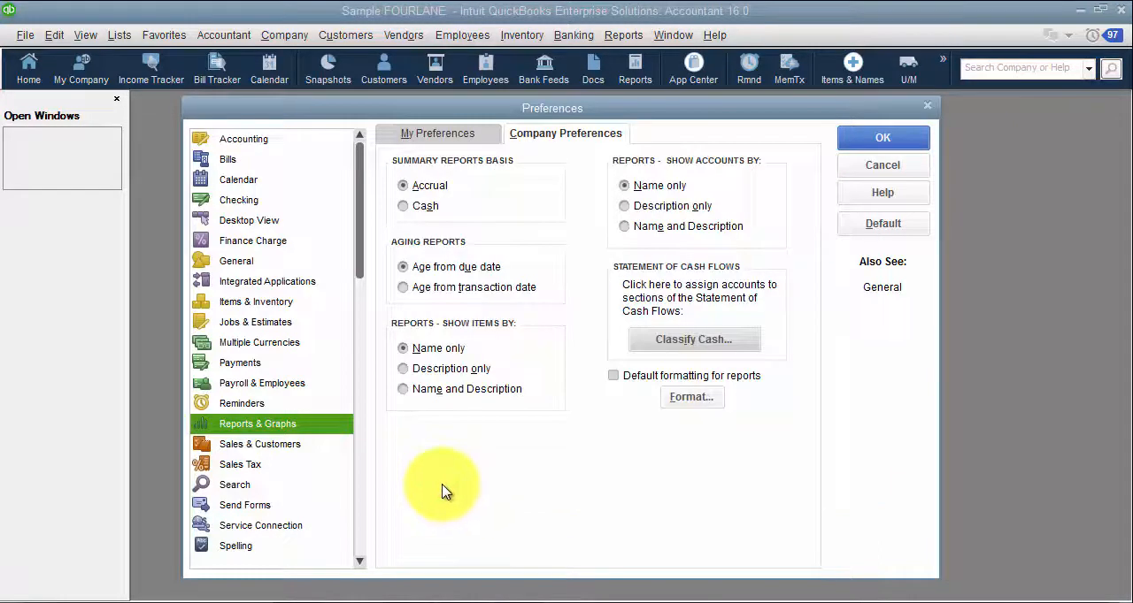
Step: Check the report header settings, try showing negative numbers in parentheses and in bright red, and cancel the report format preferences
click(702, 404)
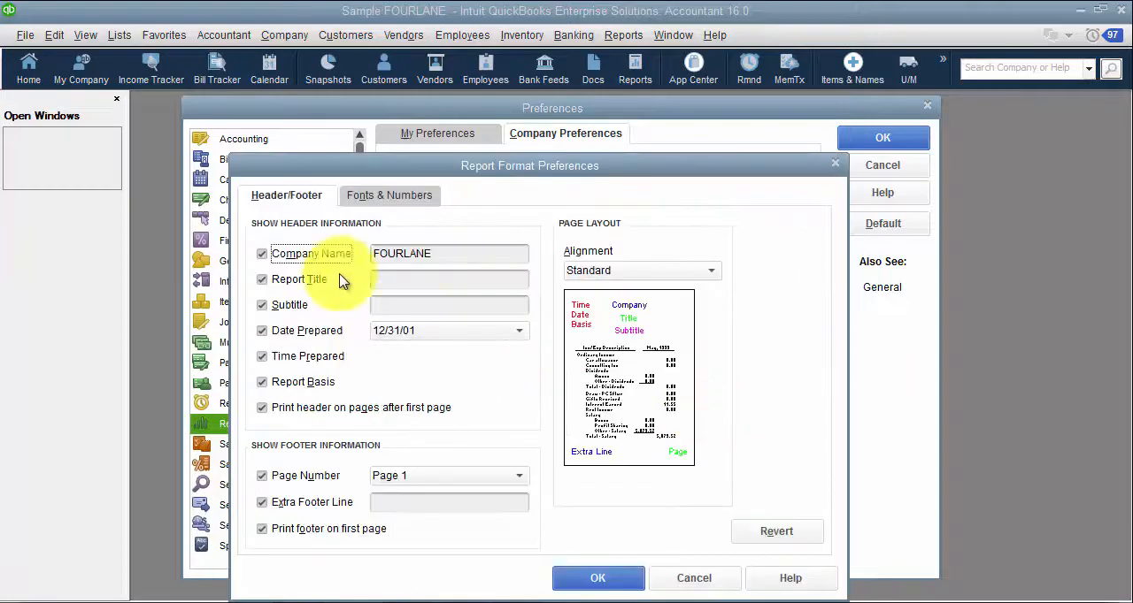
drag(479, 259, 352, 260)
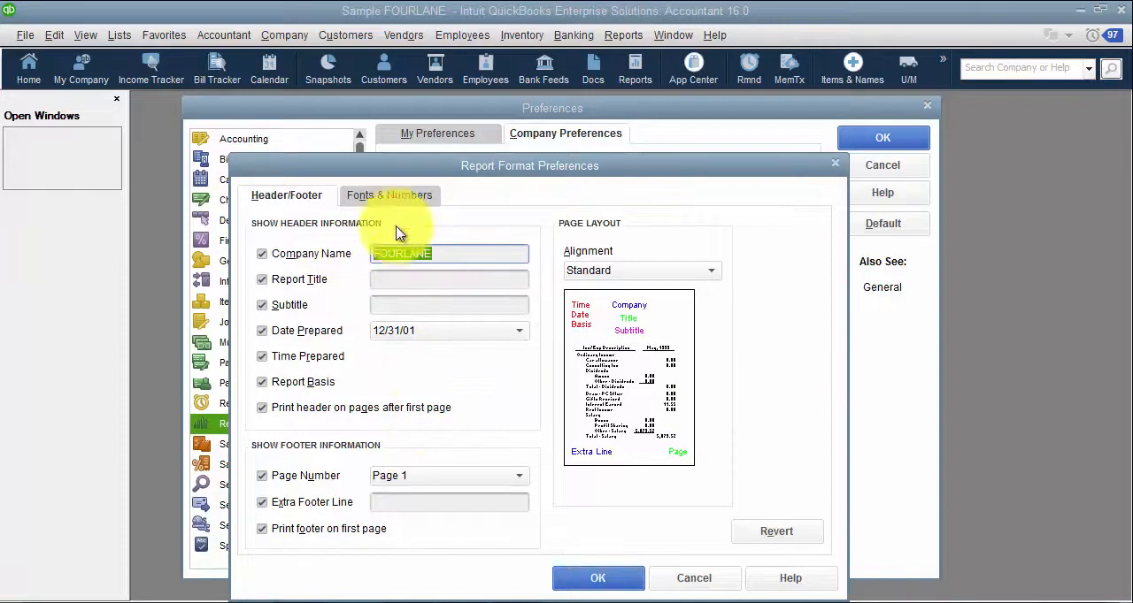
click(391, 196)
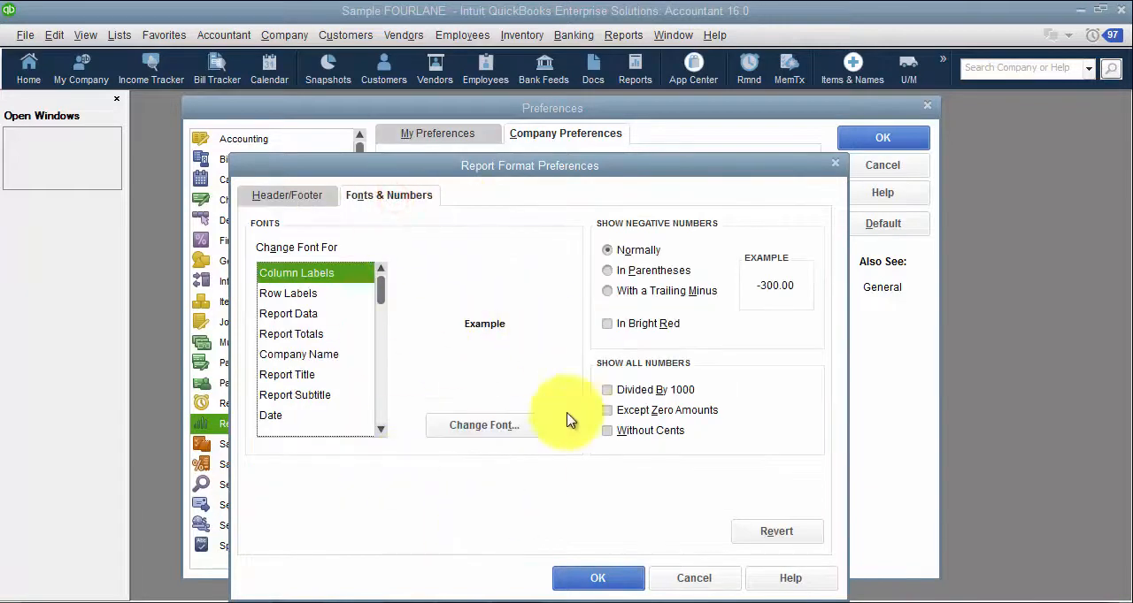
click(666, 271)
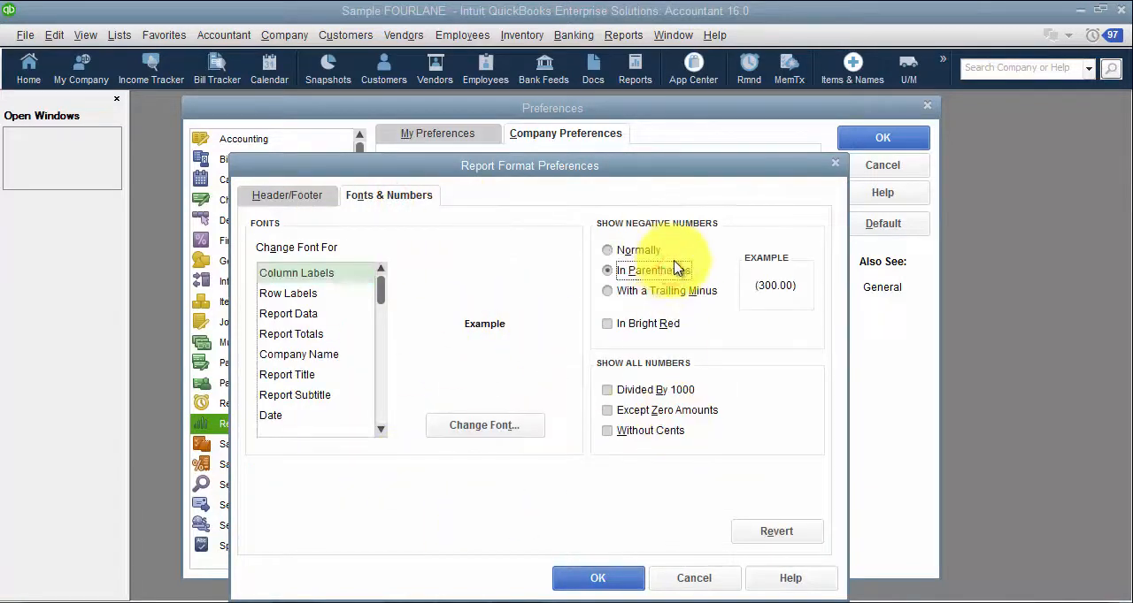
click(652, 324)
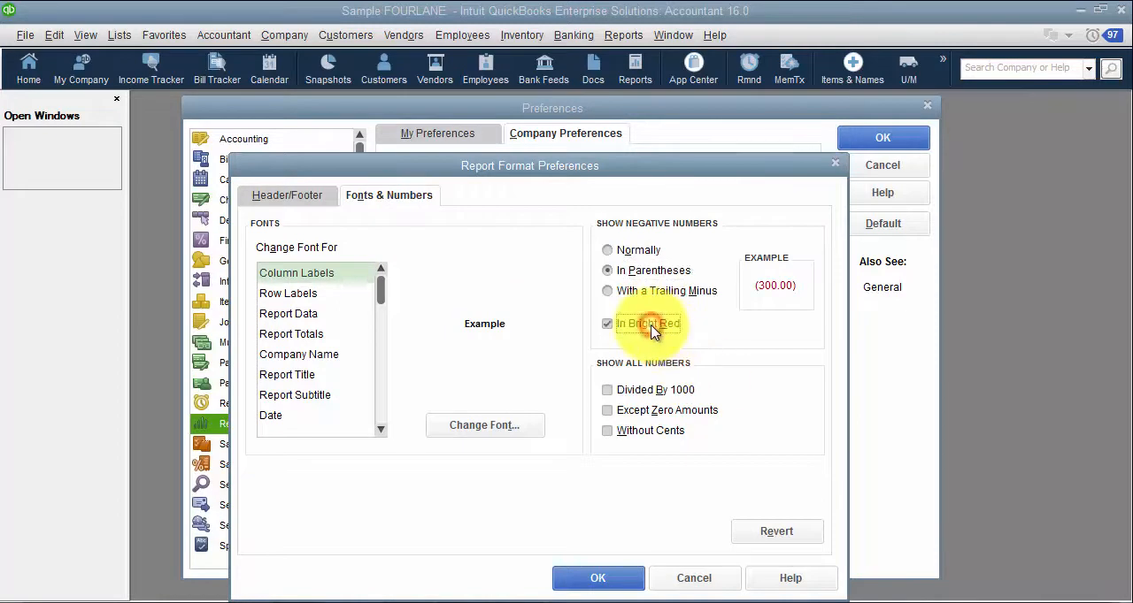
click(721, 575)
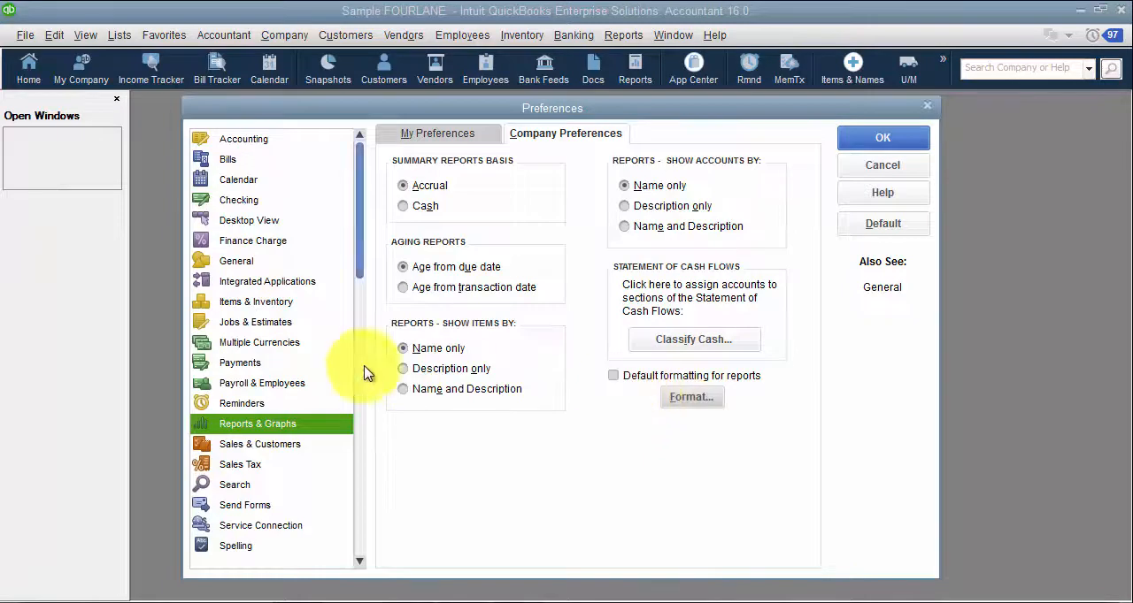
Step: Open the Sales & Customers company preferences without saving the Reports & Graphs changes
click(259, 452)
click(584, 210)
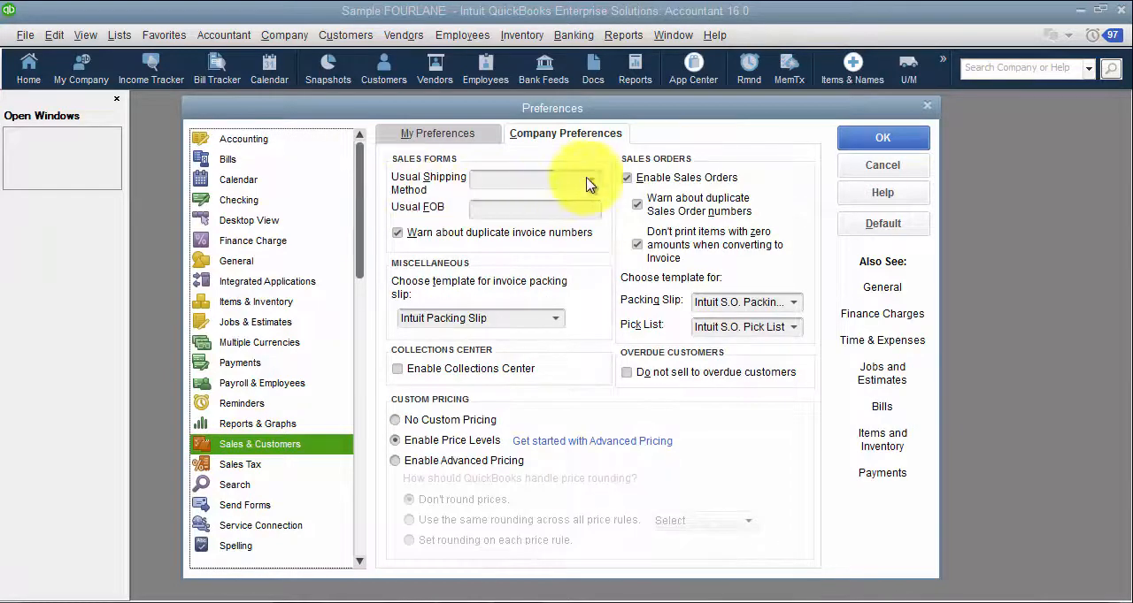
Step: Set the usual shipping method for sales forms to Fed Ex and save the Sales & Customers preferences
click(586, 182)
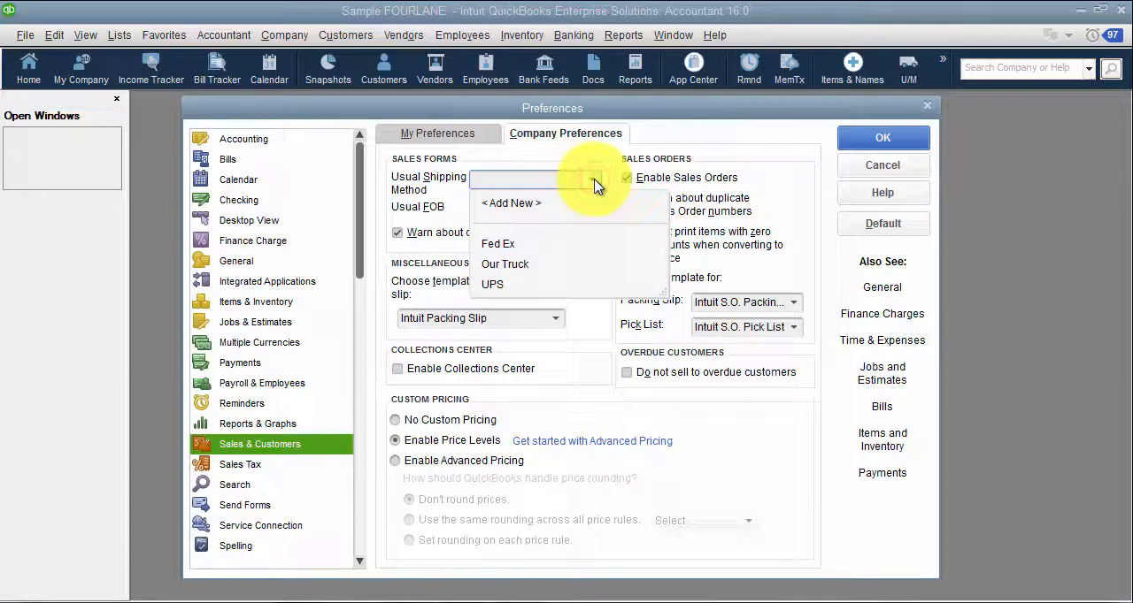
click(521, 248)
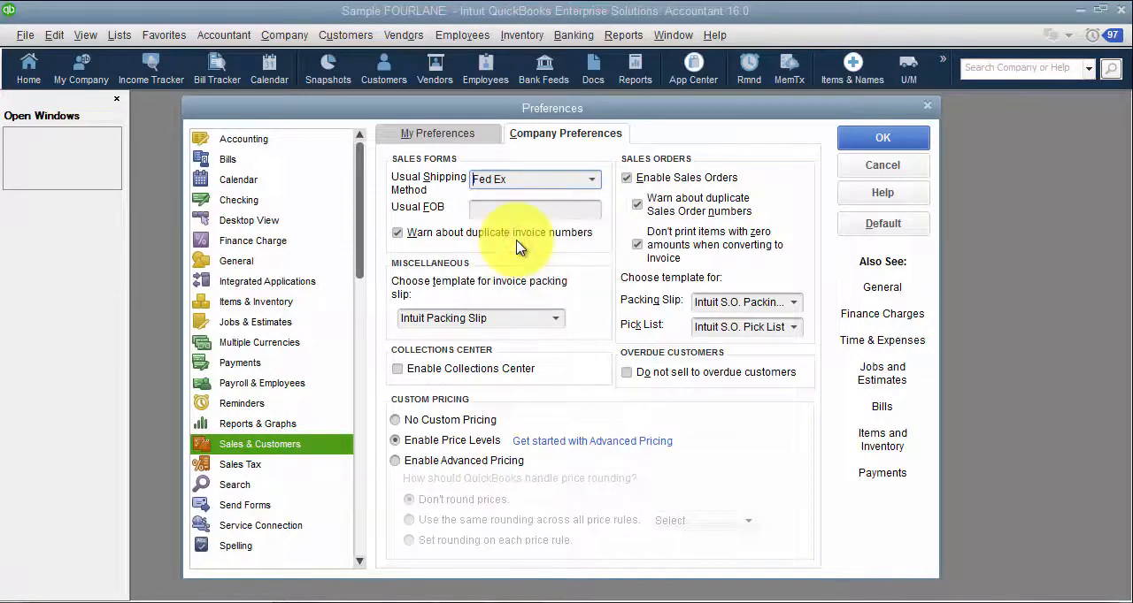
click(588, 181)
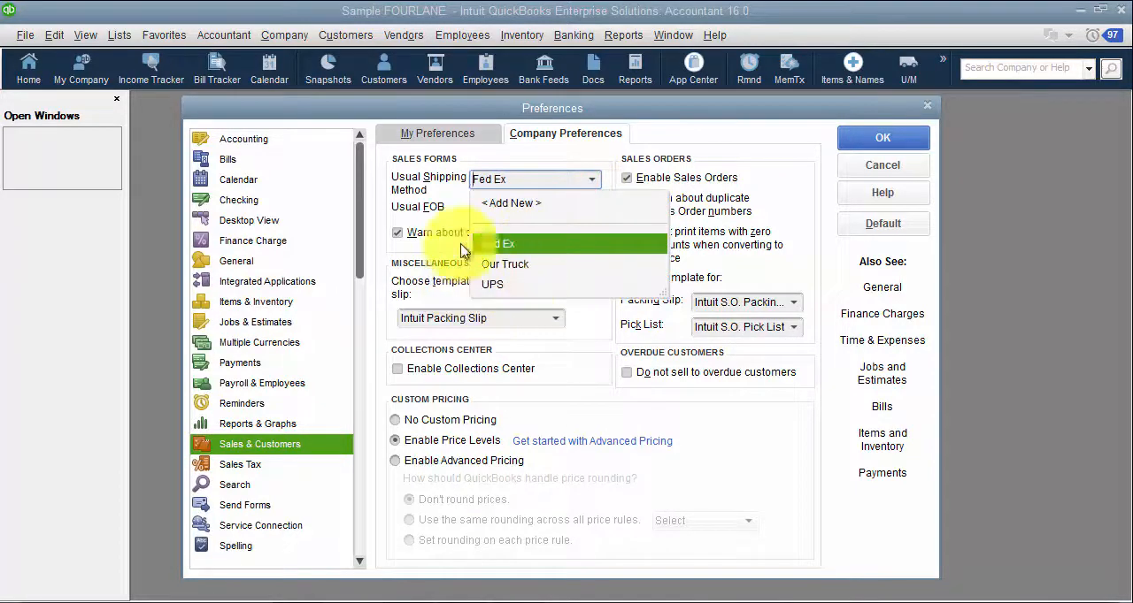
click(447, 210)
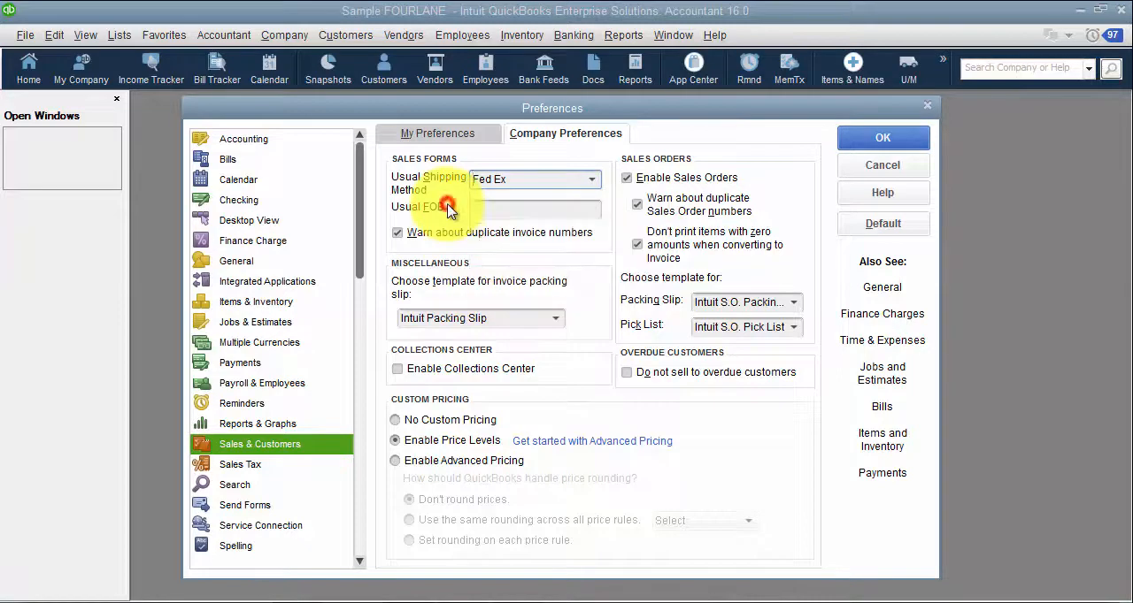
click(518, 209)
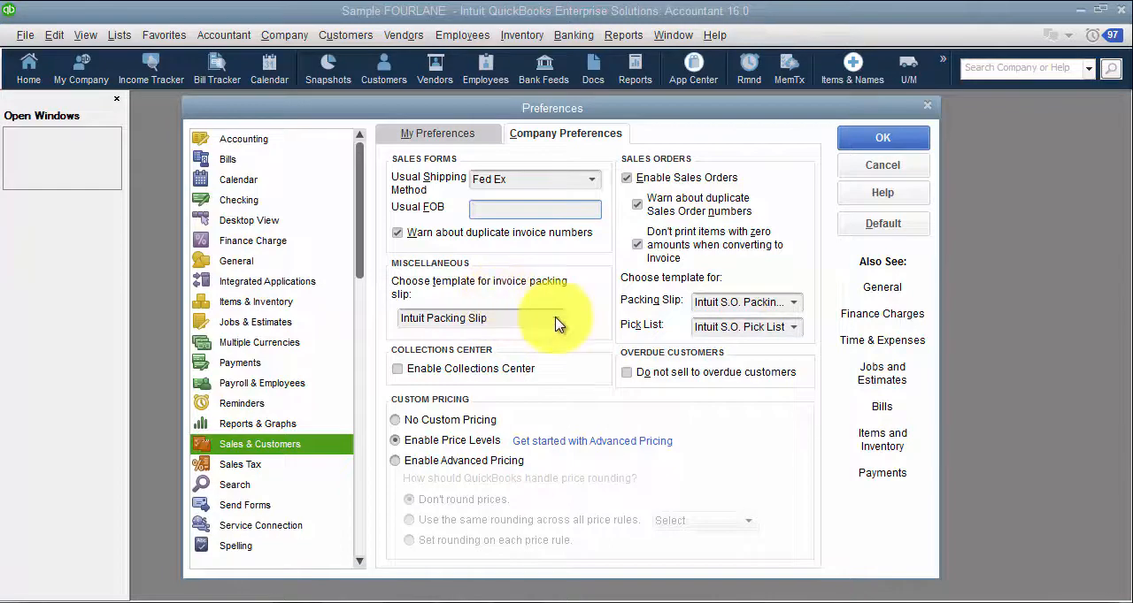
click(886, 135)
Step: Open the Templates list to view the available form templates
click(122, 36)
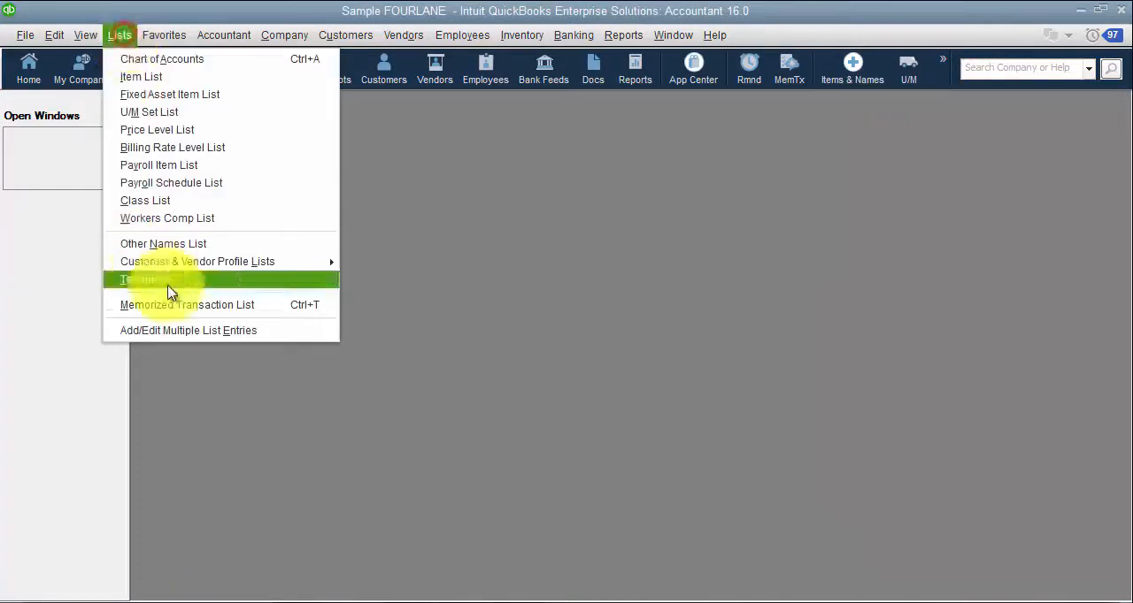
click(170, 282)
click(531, 198)
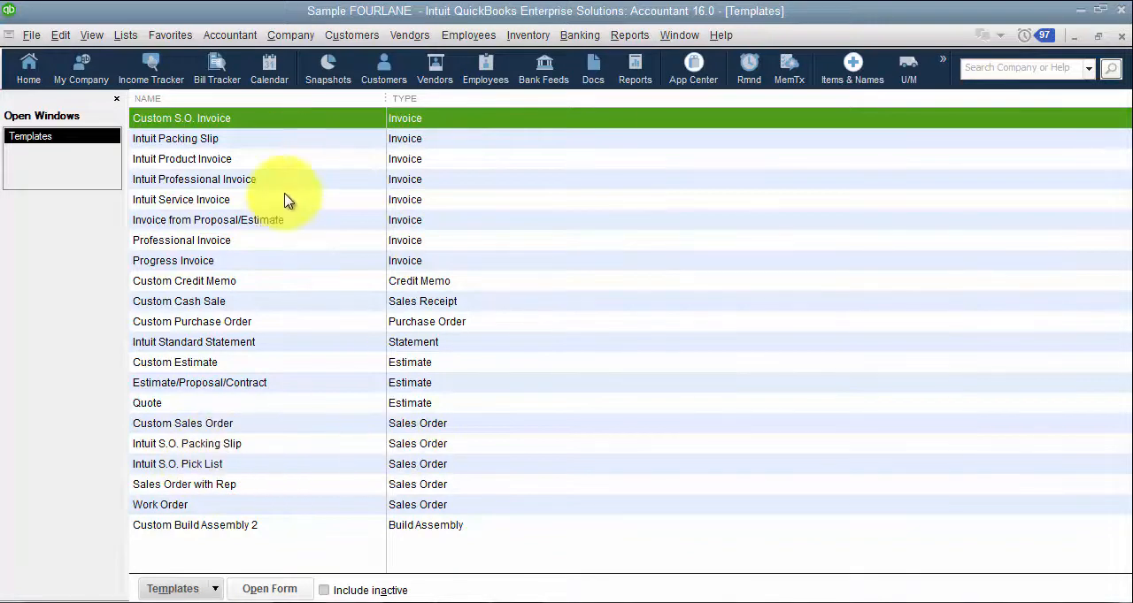
Step: Reopen the Sales & Customers company preferences and enable the Collections Center
click(57, 36)
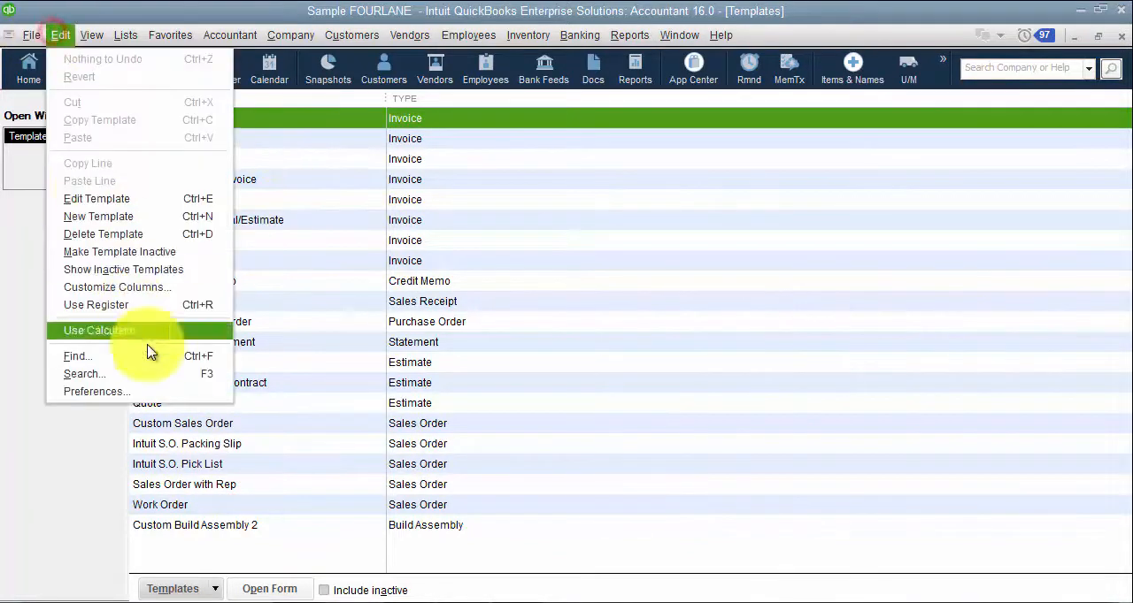
click(156, 392)
click(619, 140)
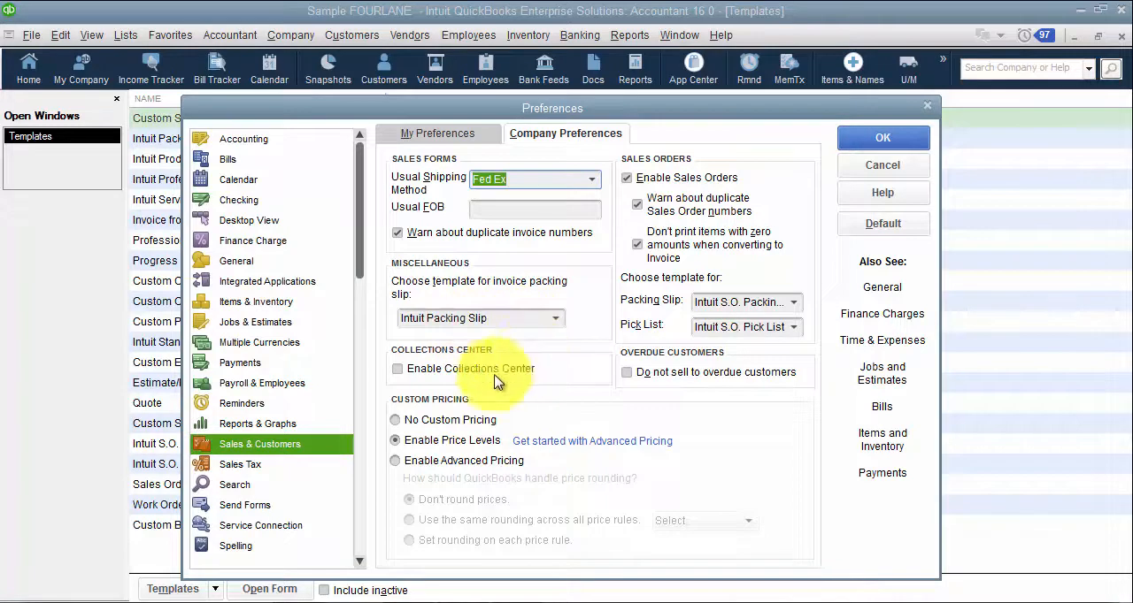
click(397, 369)
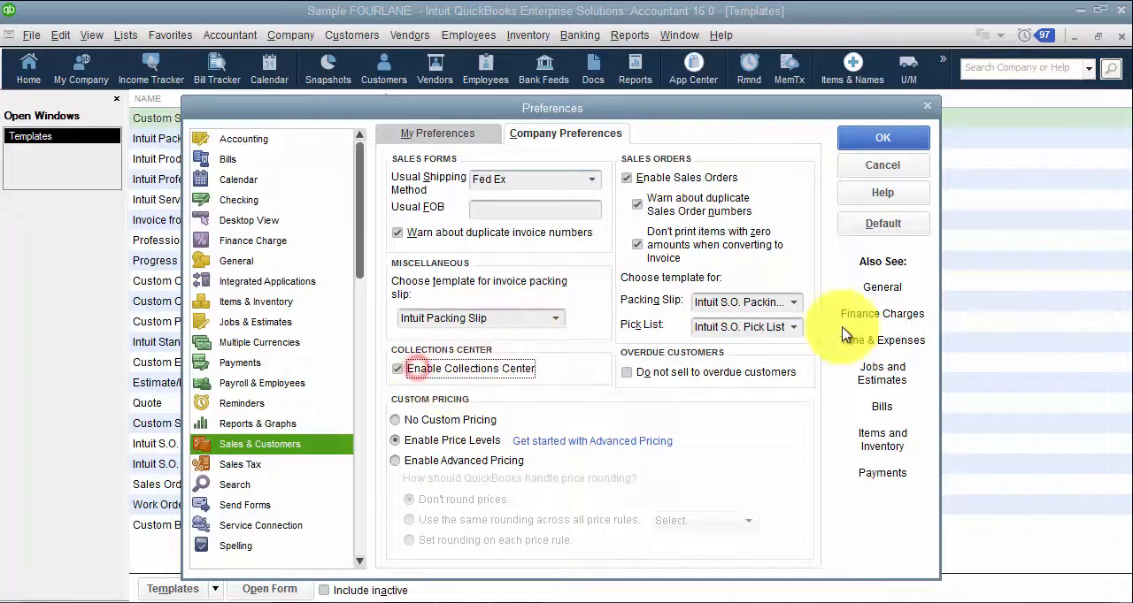
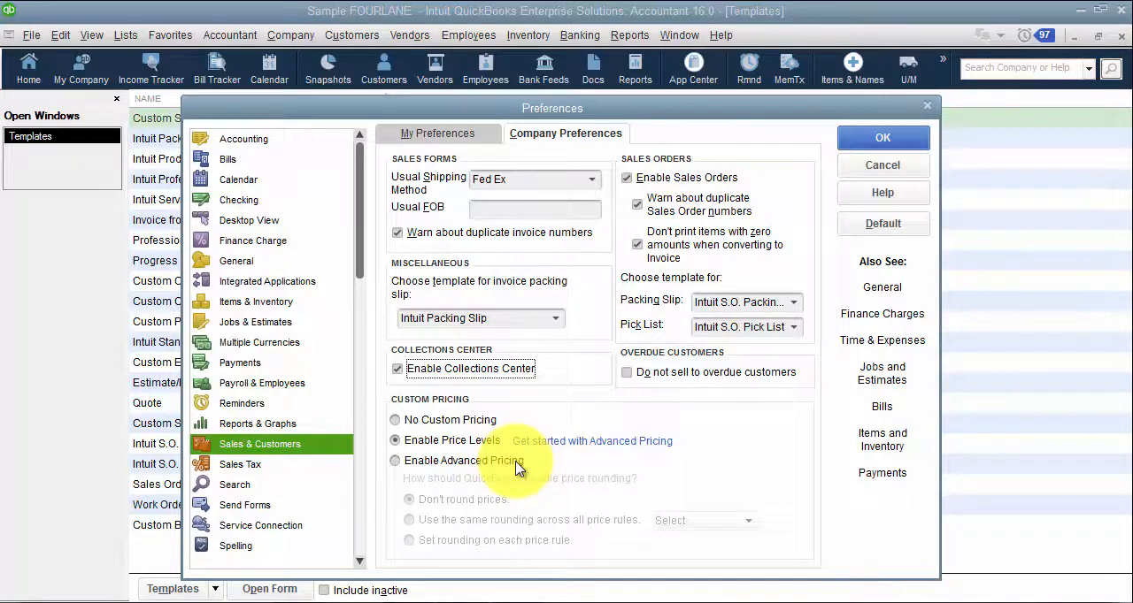
Step: Open the Sales Tax company preferences and specify that the company charges sales tax
click(209, 463)
click(559, 232)
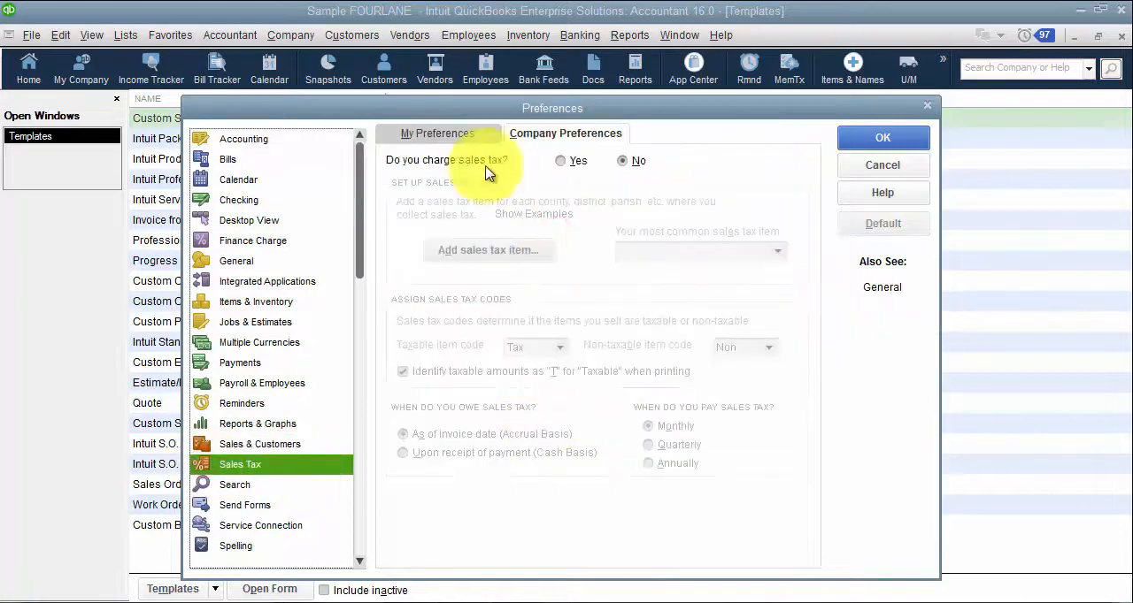
click(557, 161)
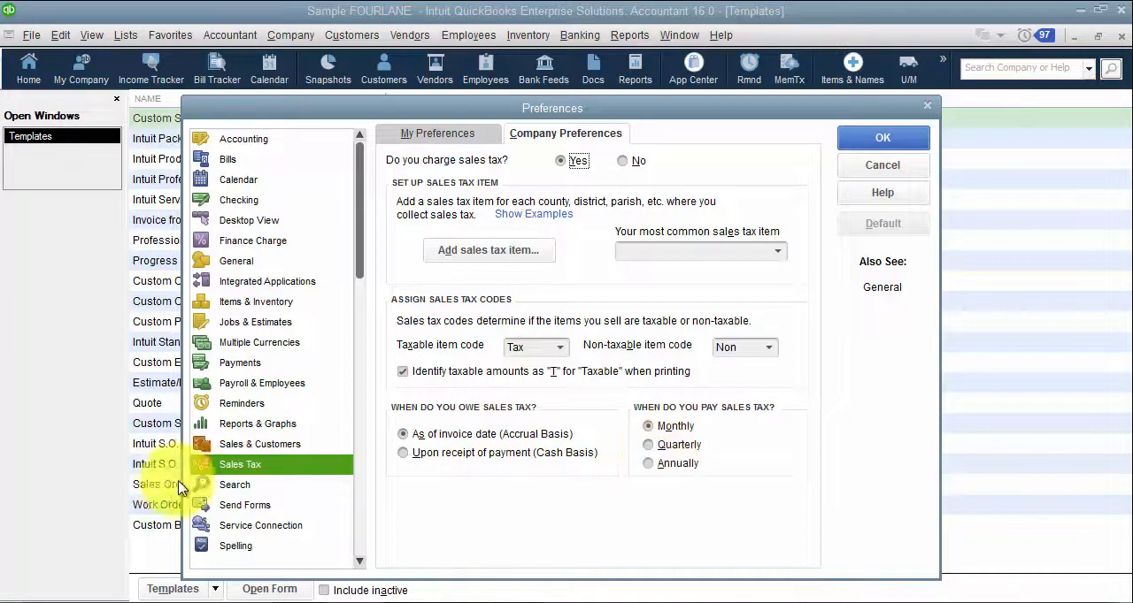
Step: Review the Search update settings and the Send Forms default delivery method options in the company preferences
click(204, 484)
click(546, 212)
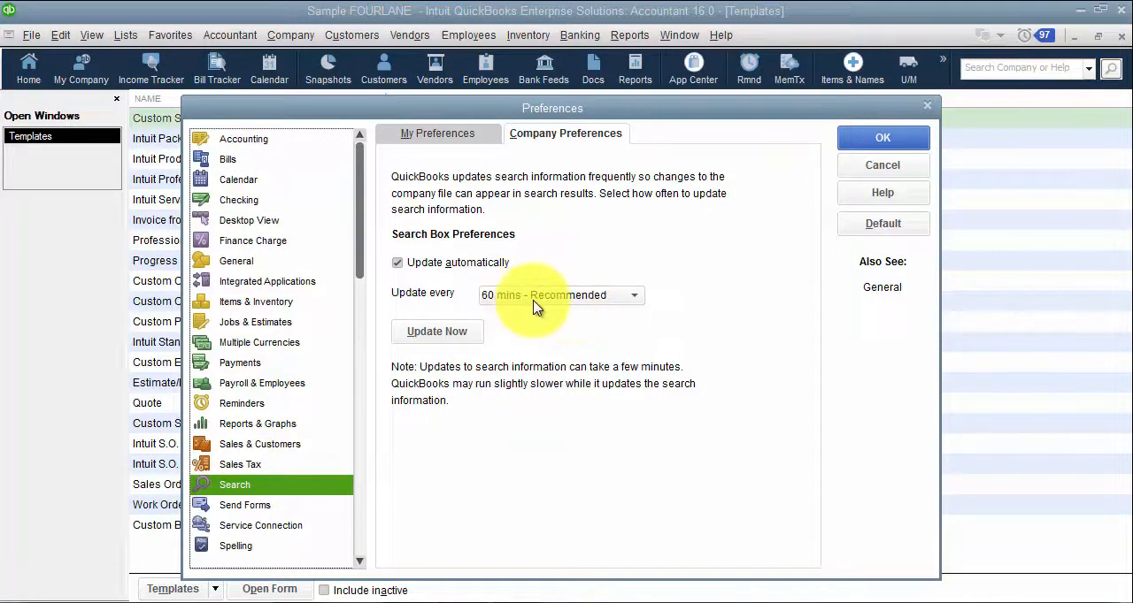
click(256, 508)
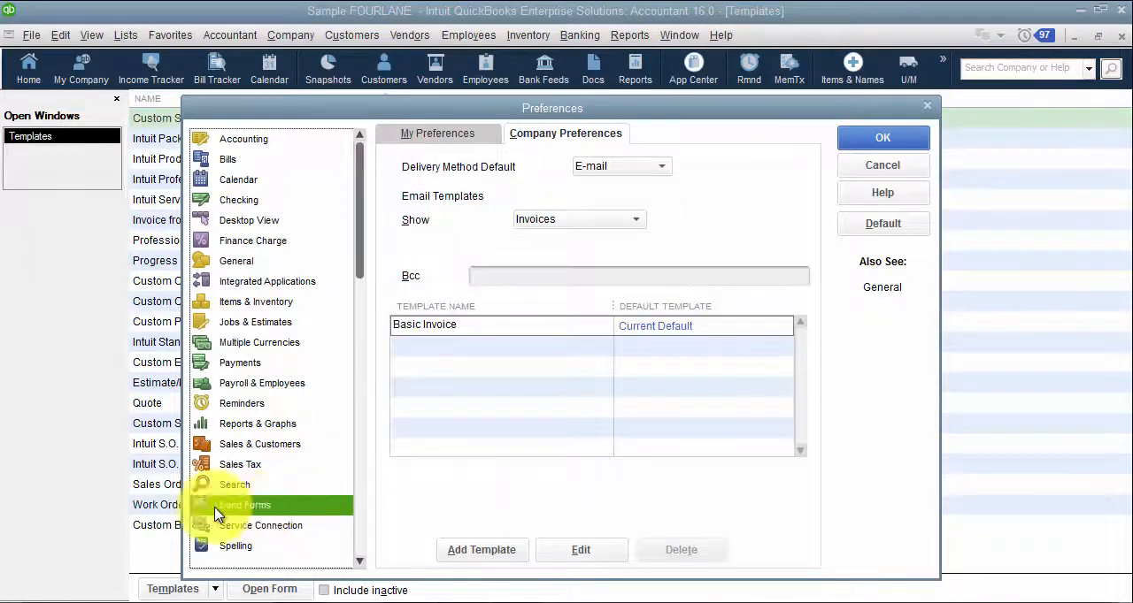
click(607, 170)
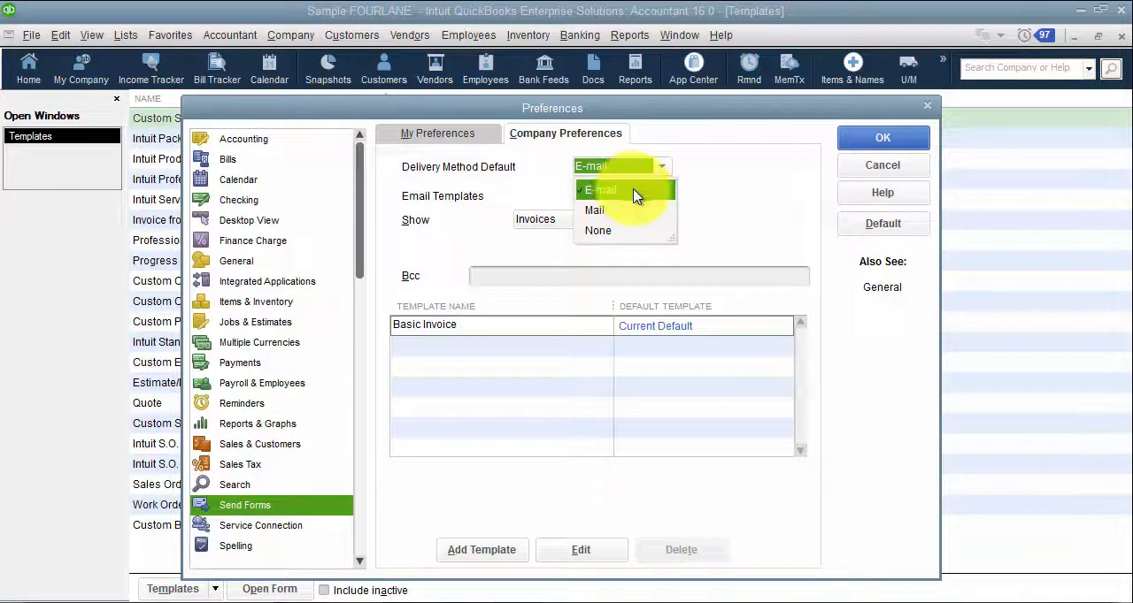
click(450, 198)
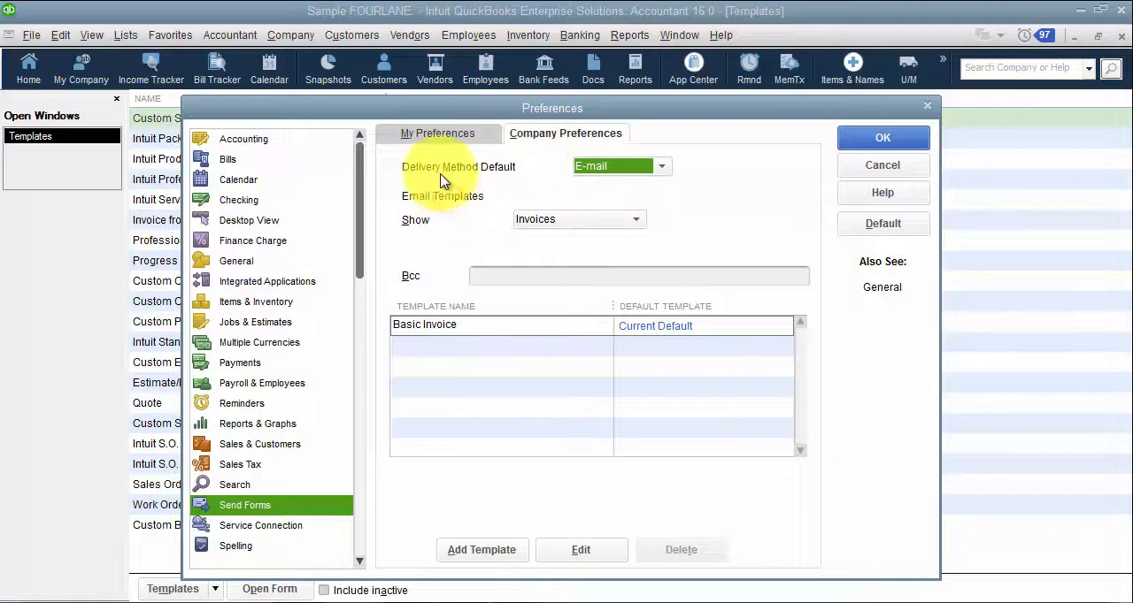
click(609, 168)
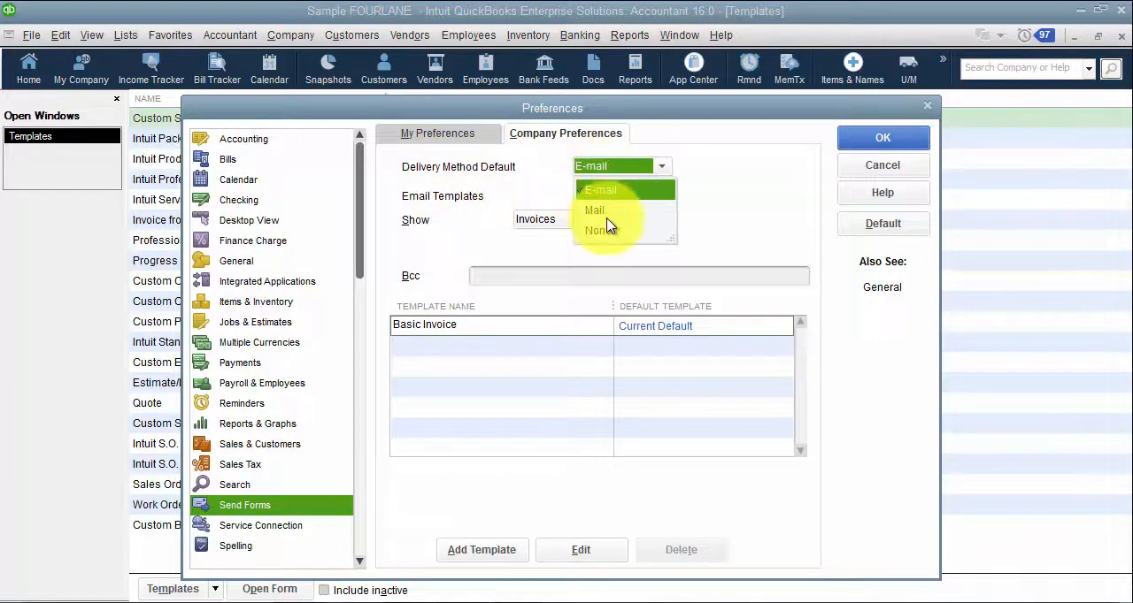
click(545, 188)
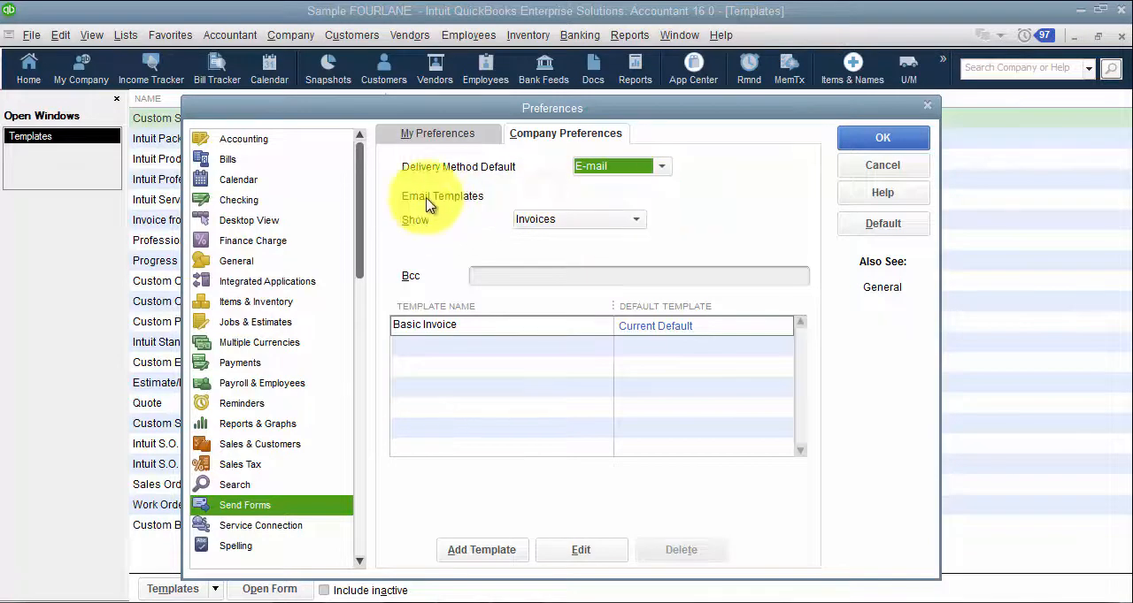
Step: Show the email templates for Statements and Purchase Order in turn, and return the Send Forms list to Invoices
click(563, 219)
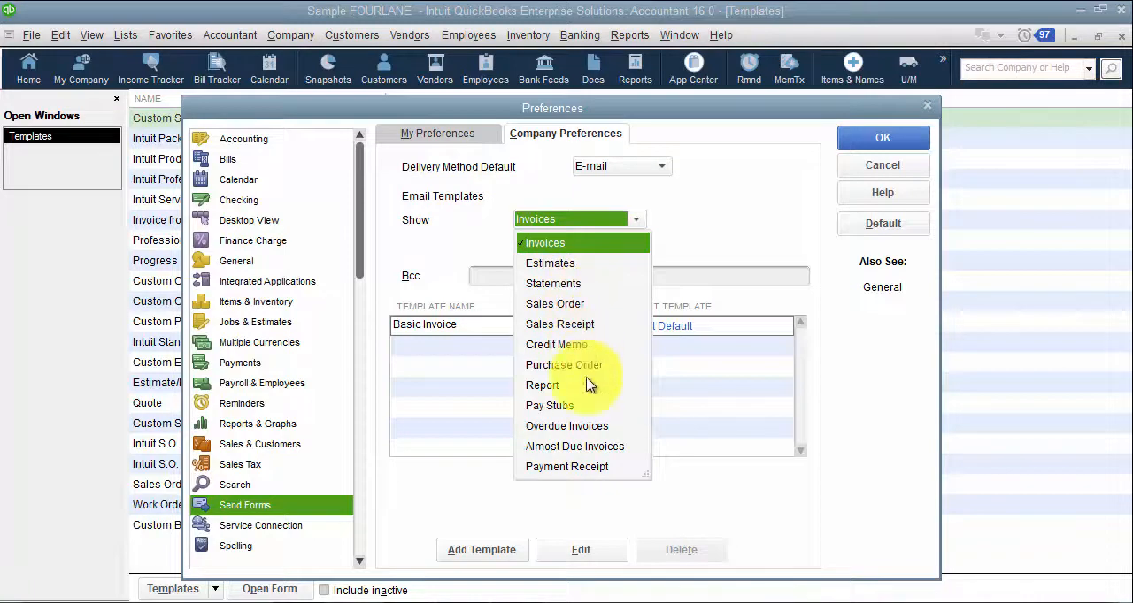
click(500, 502)
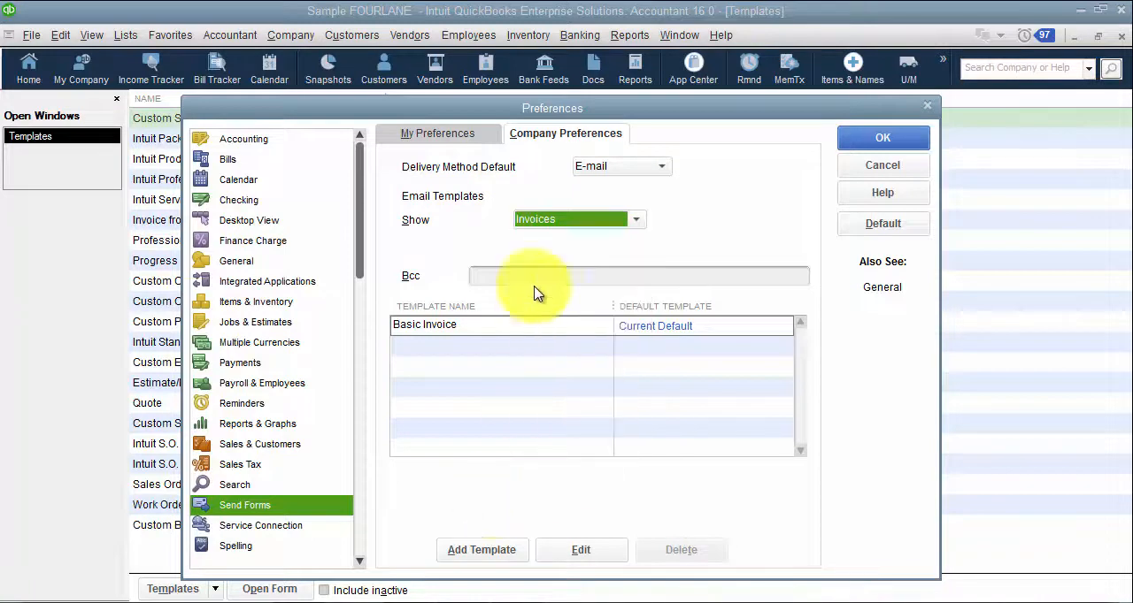
click(595, 221)
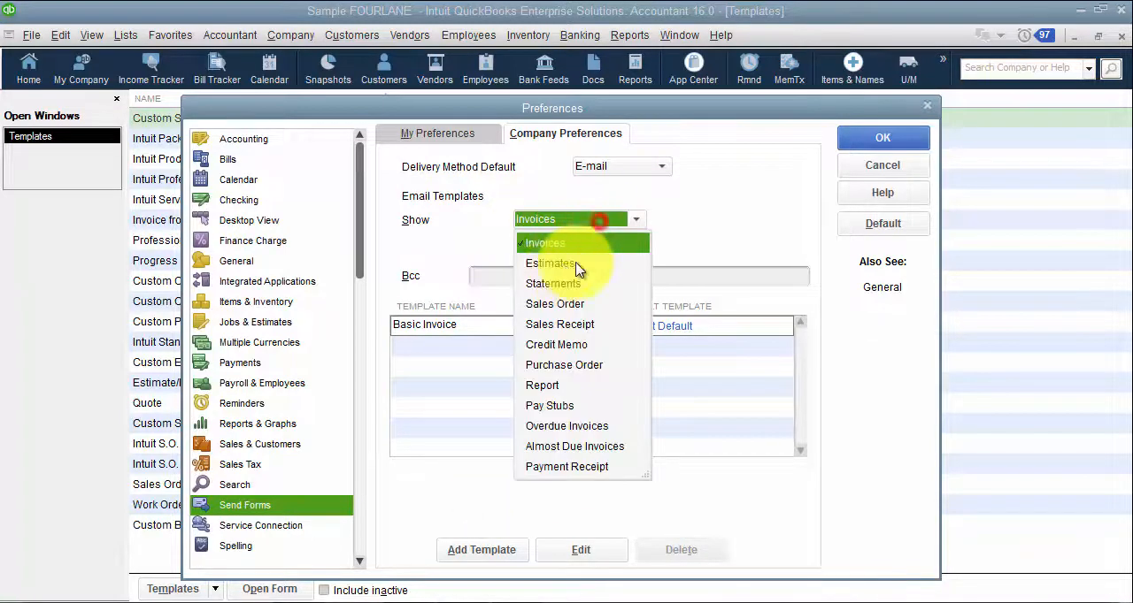
click(557, 283)
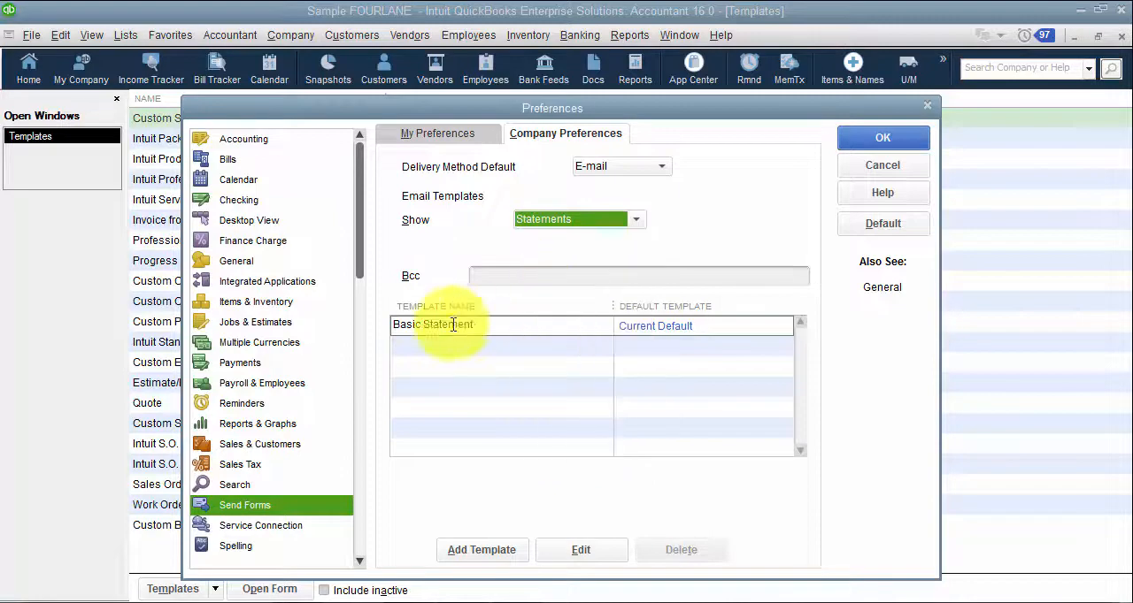
click(581, 220)
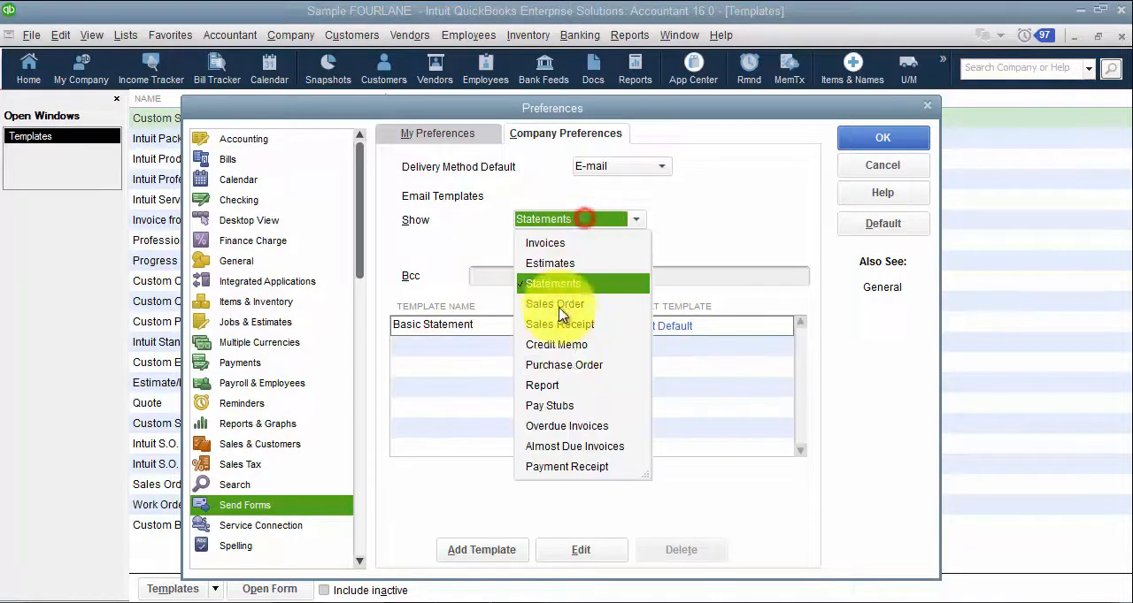
click(562, 365)
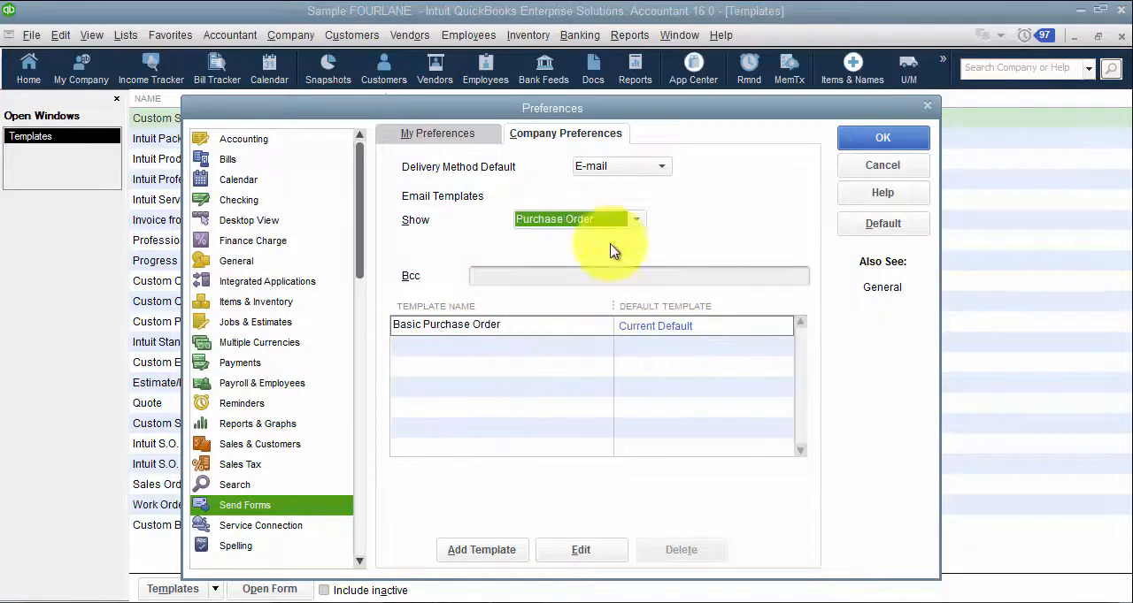
click(594, 219)
click(579, 243)
click(508, 277)
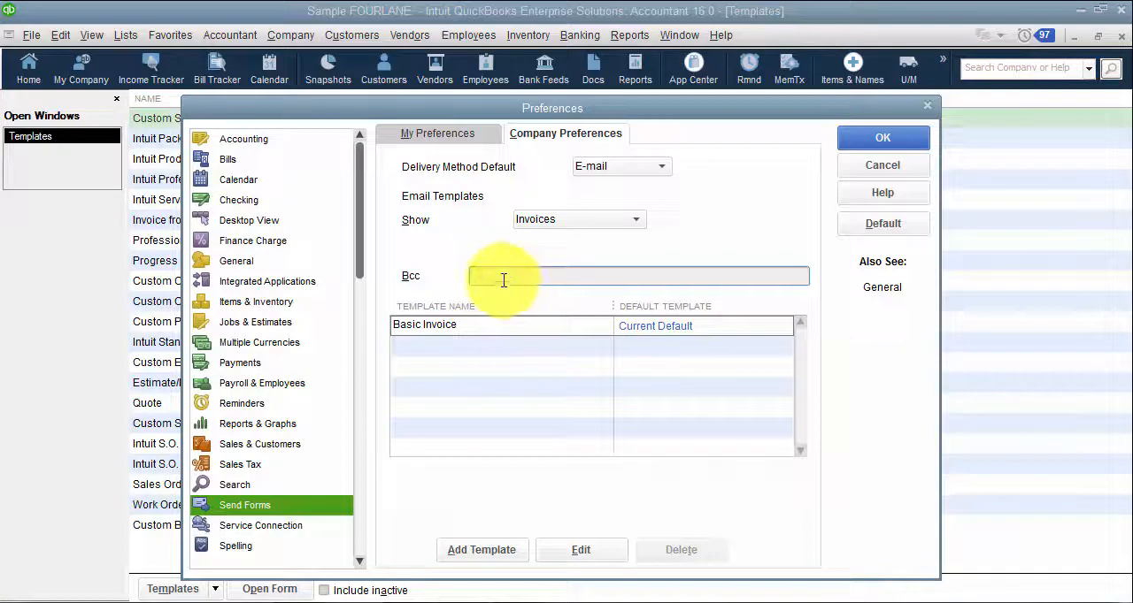
click(669, 326)
Step: Open the Basic Invoice email template for editing and view the fields that can be inserted
click(567, 549)
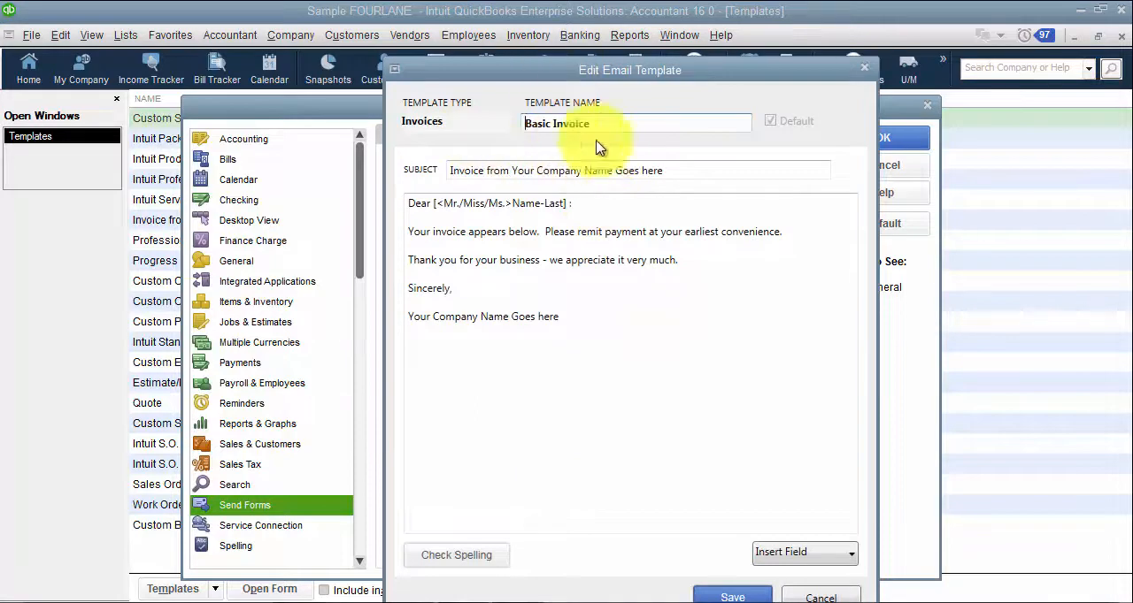
click(628, 125)
double_click(628, 124)
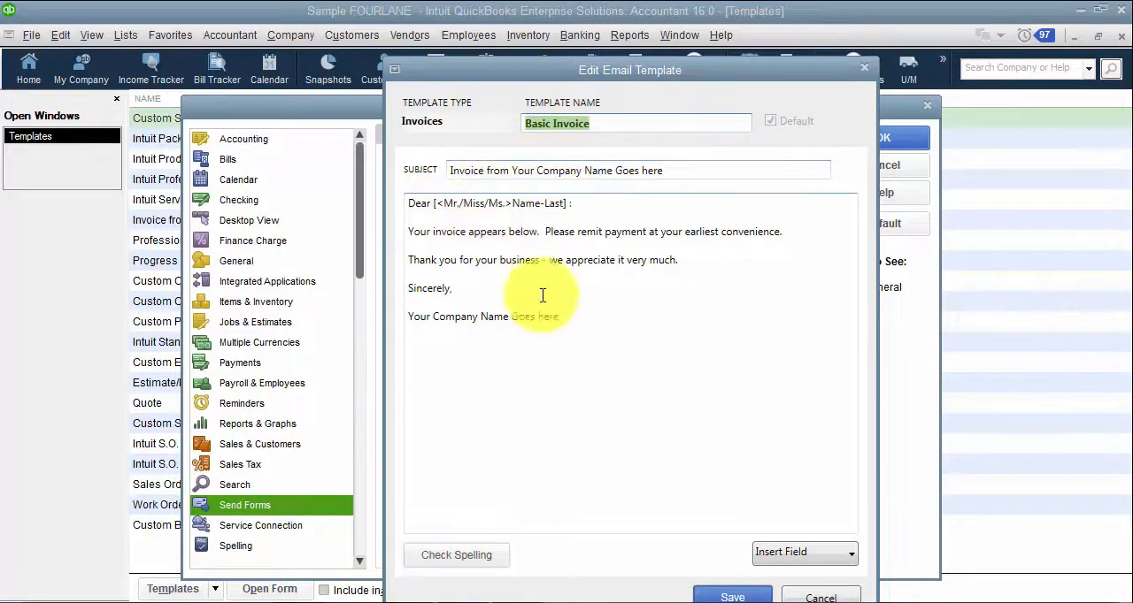
click(823, 553)
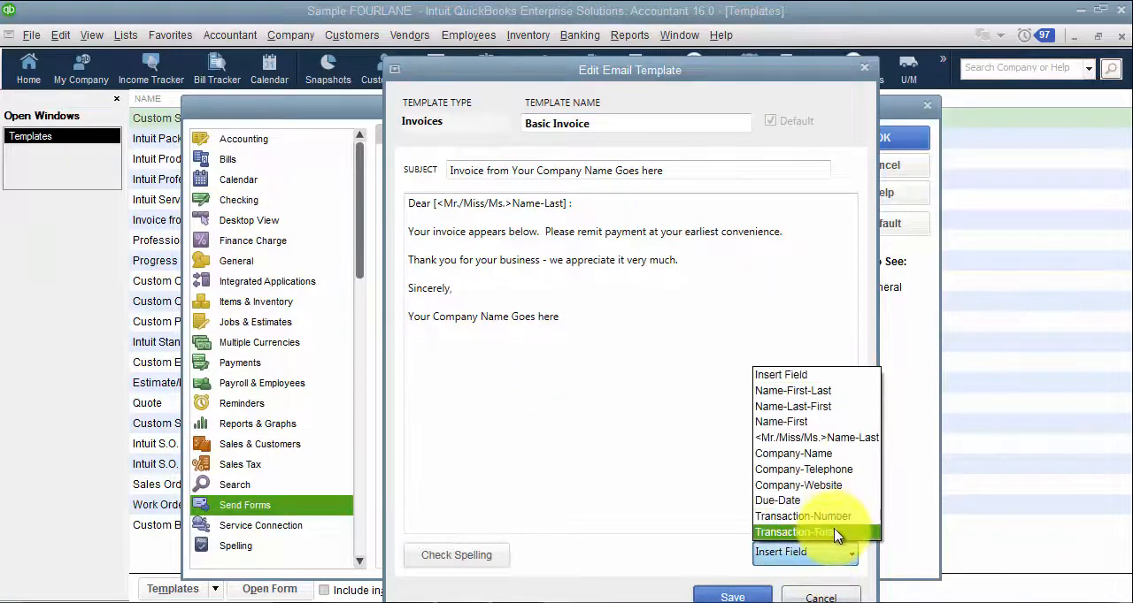
click(654, 426)
Step: Replace the closing "Sincerely" with "Thank you" in the Basic Invoice email body and discard the template edit
click(515, 276)
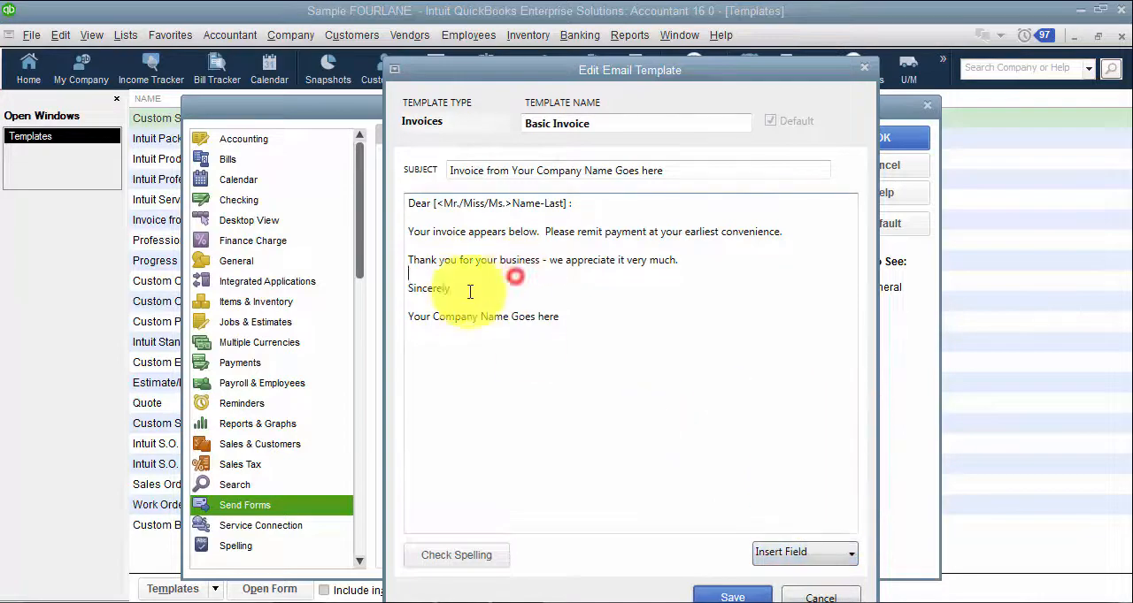
drag(449, 288, 410, 293)
text(Thank you,)
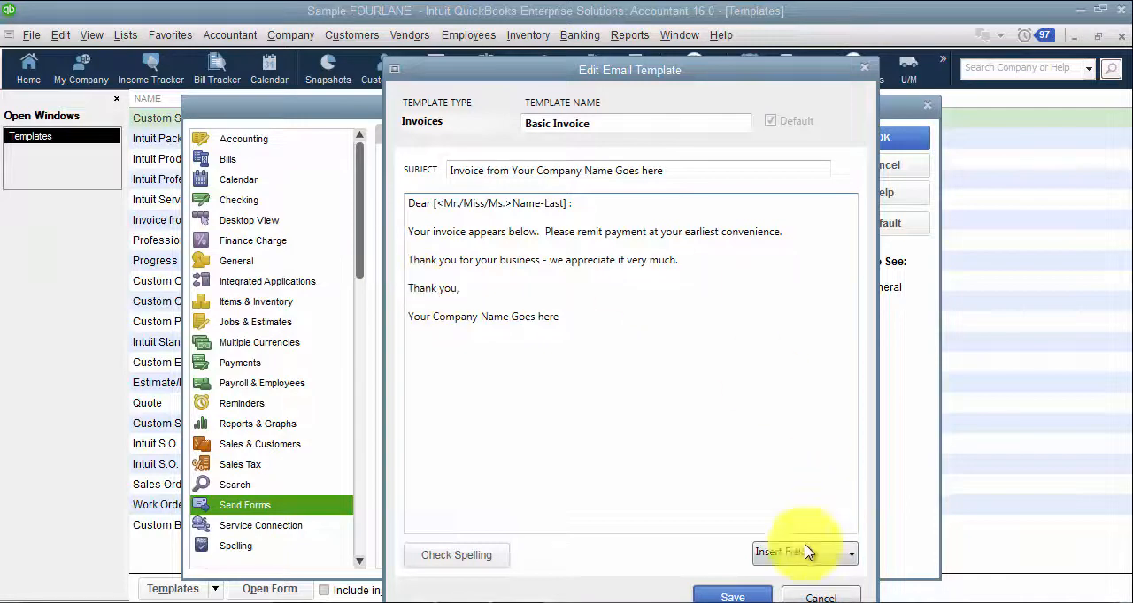
click(807, 595)
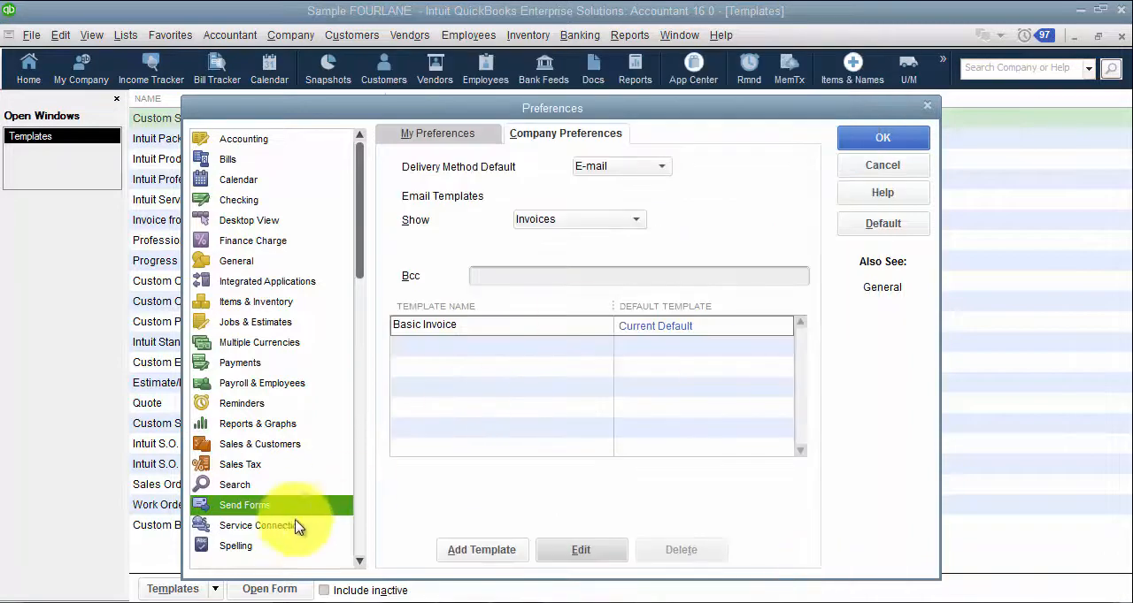
Step: Review the company preferences for Service Connection, Spelling and Tax: 1099
click(290, 528)
click(571, 211)
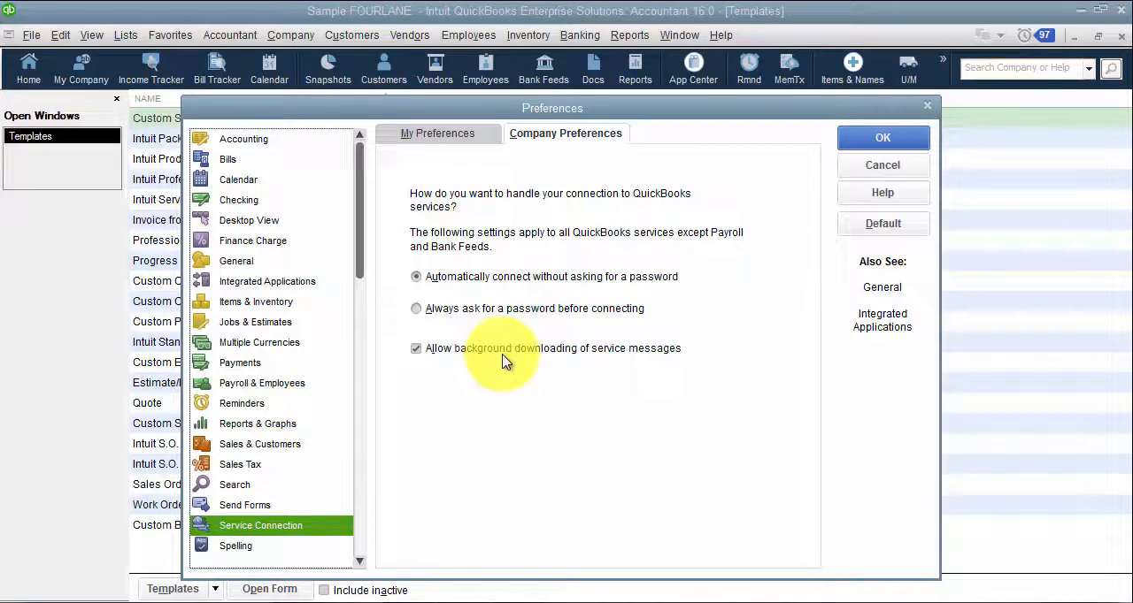
click(235, 545)
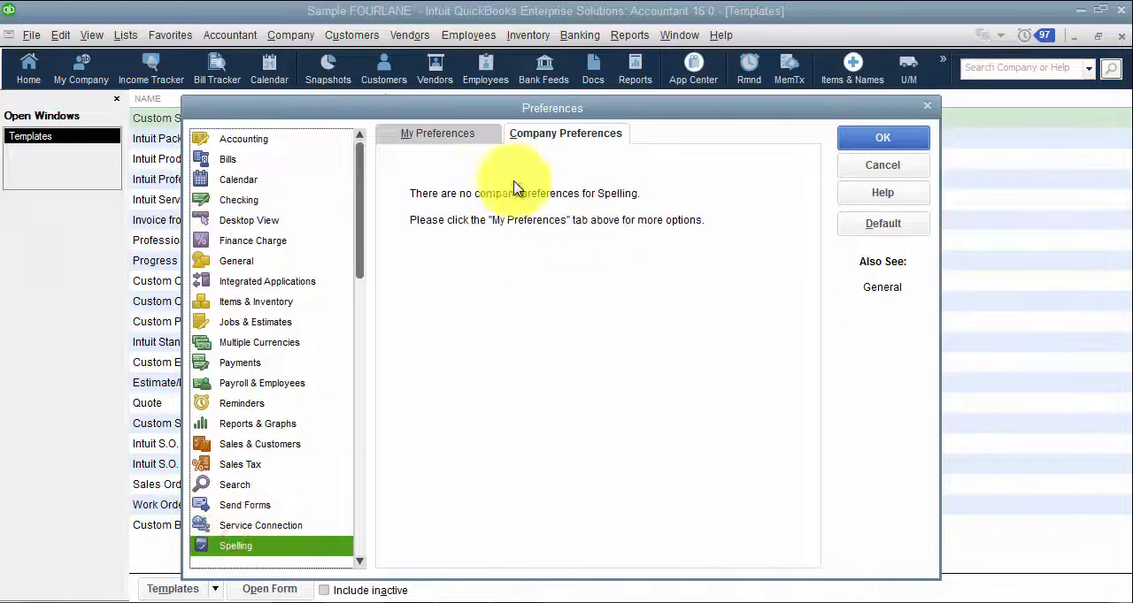
click(360, 562)
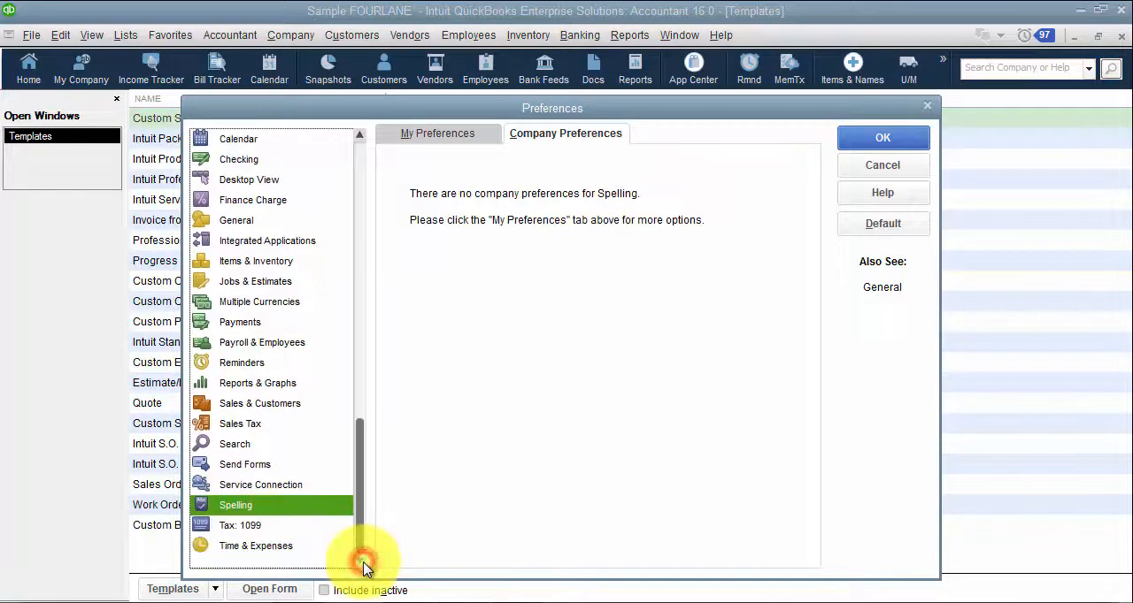
click(270, 525)
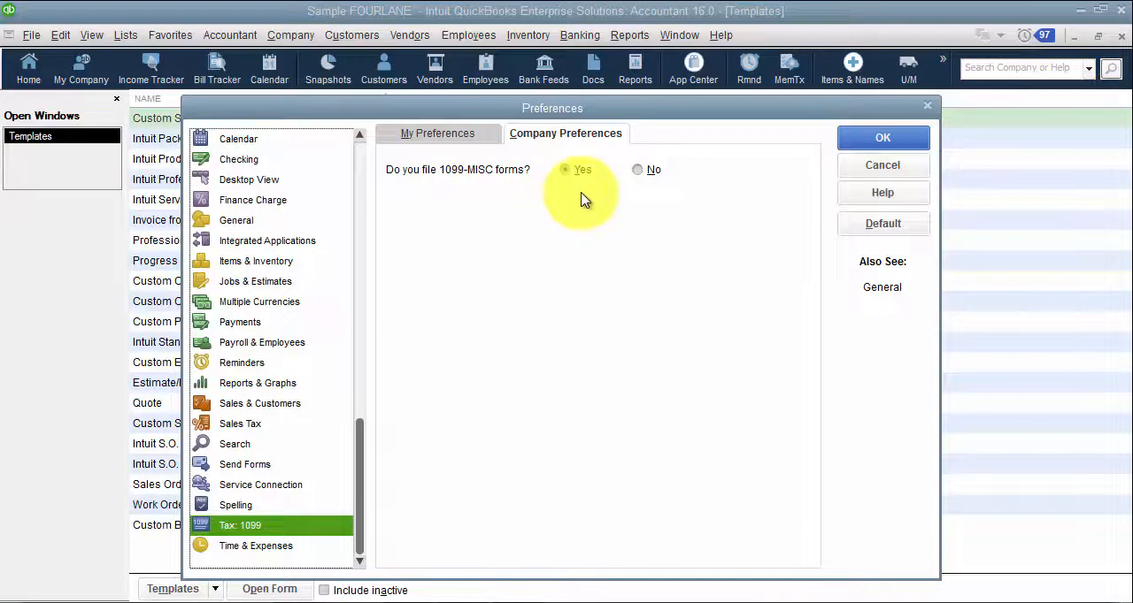
Step: Review the work week start options and default markup percentage in the Time & Expenses company preferences, and accept the preferences
click(280, 547)
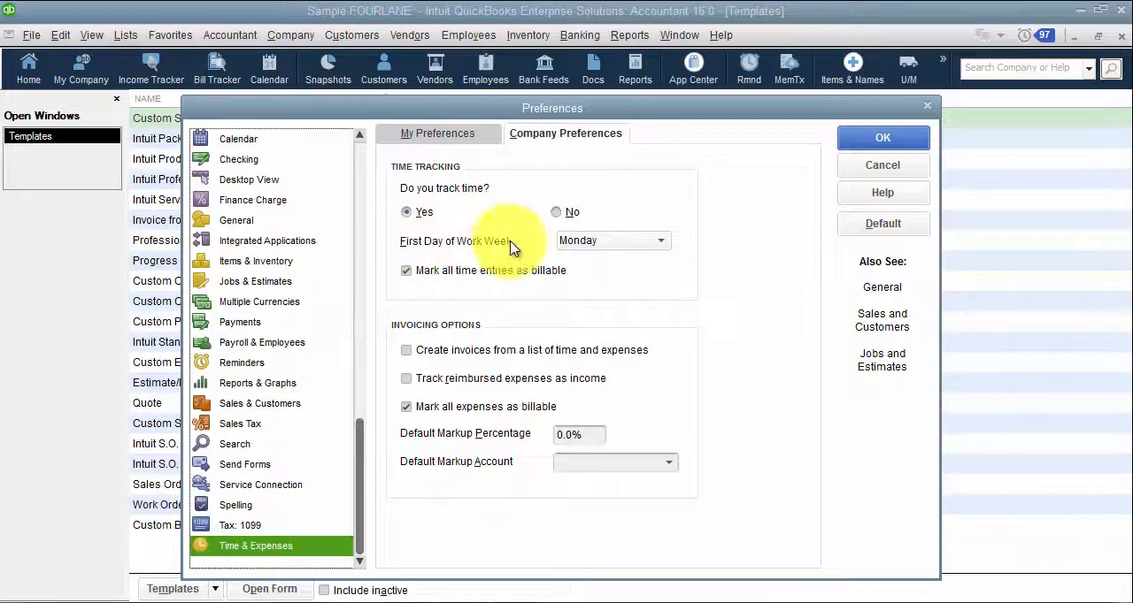
click(609, 240)
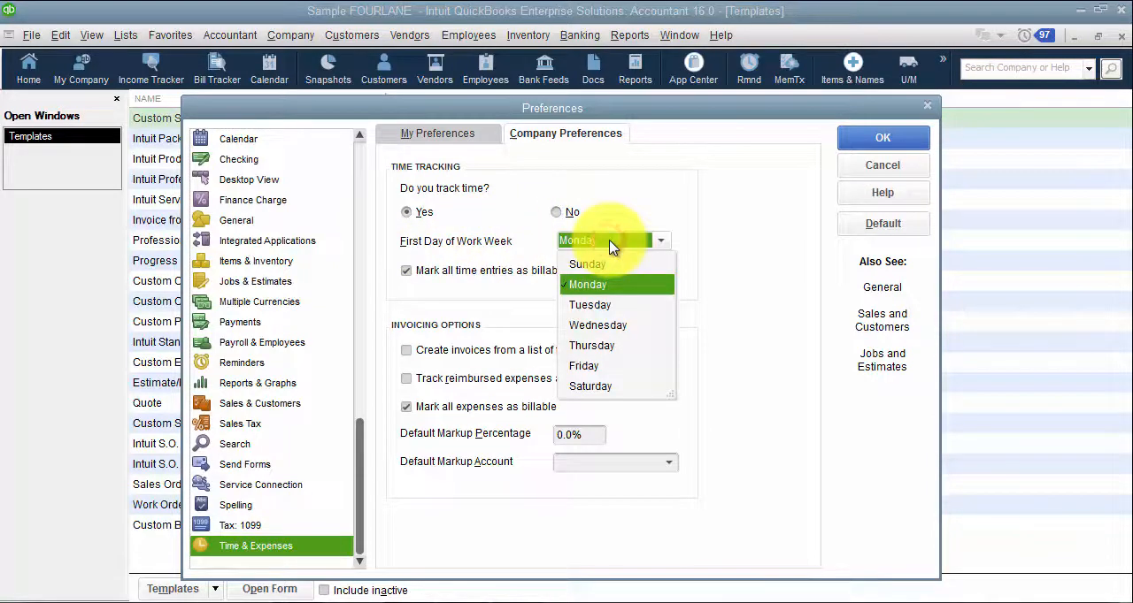
click(609, 244)
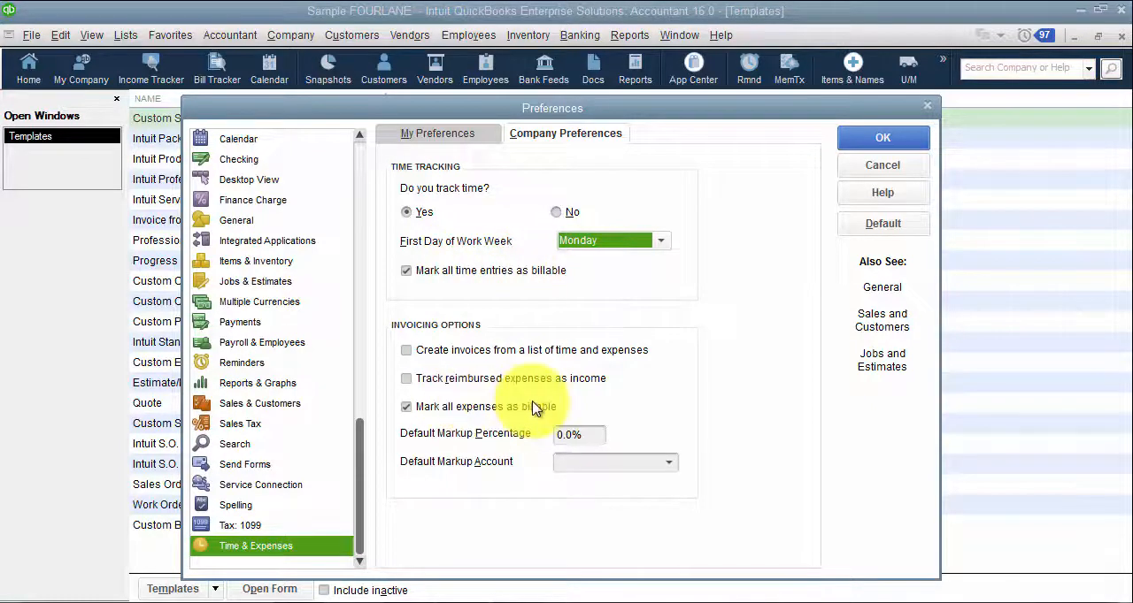
click(599, 436)
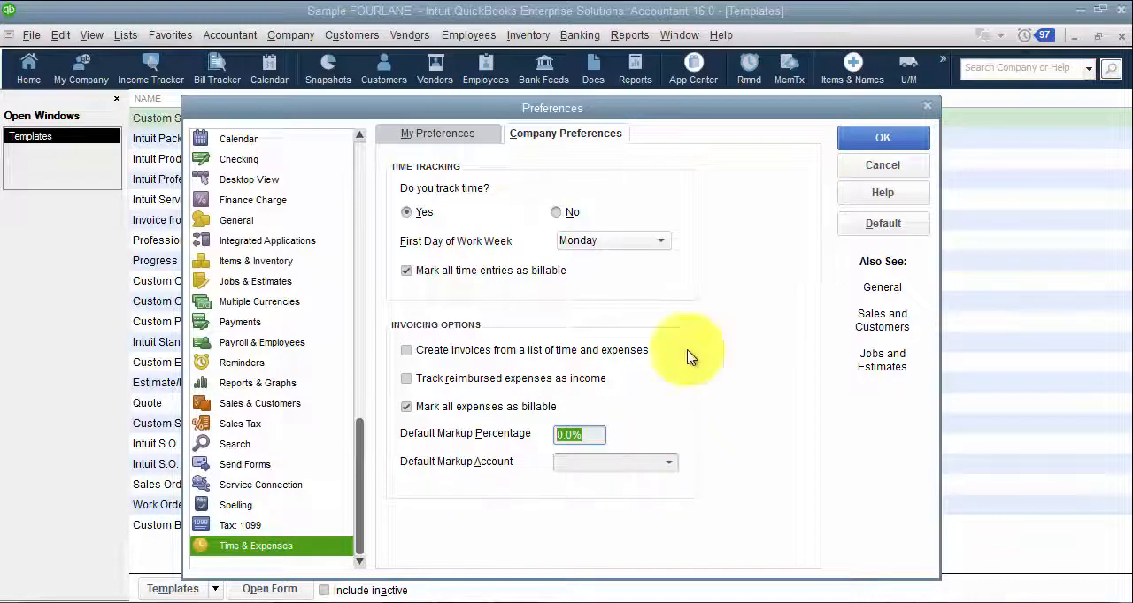
click(862, 144)
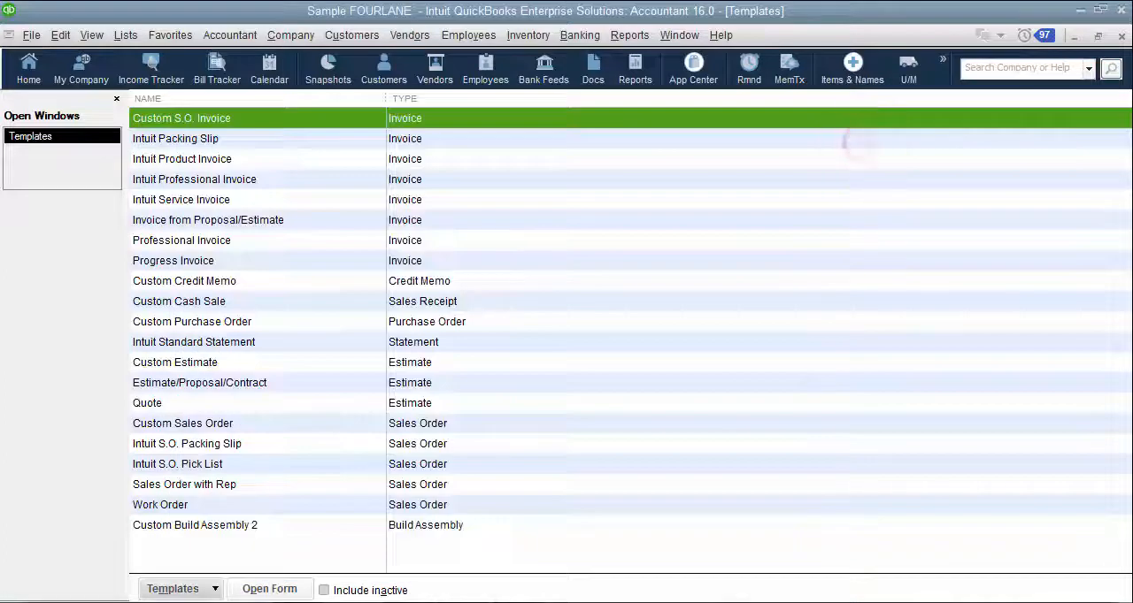